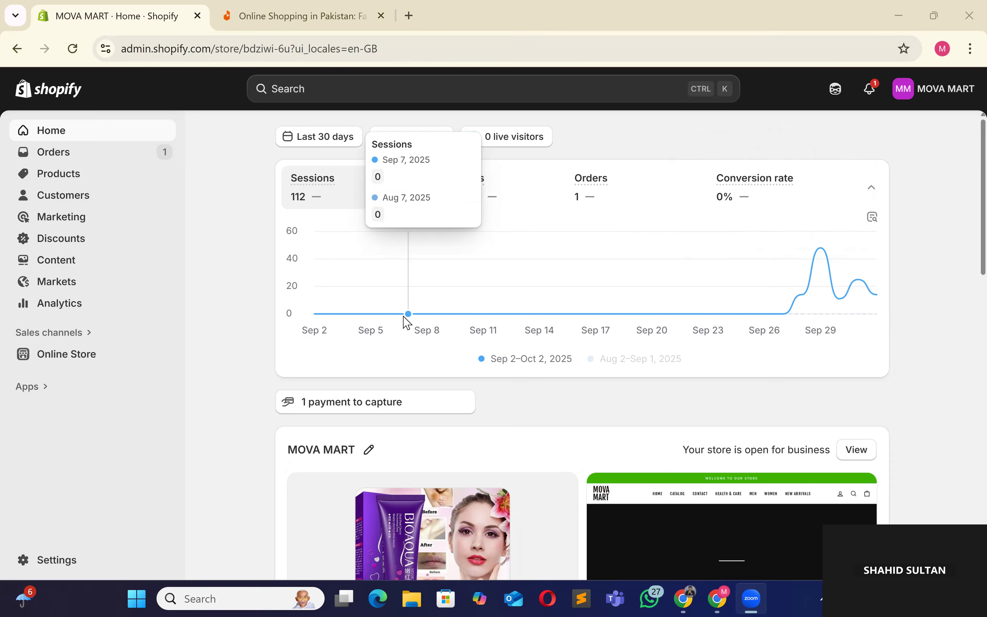
Step: Review the store dashboard and the list of existing products, and return to the admin home page
scroll(407, 322, "down", 4)
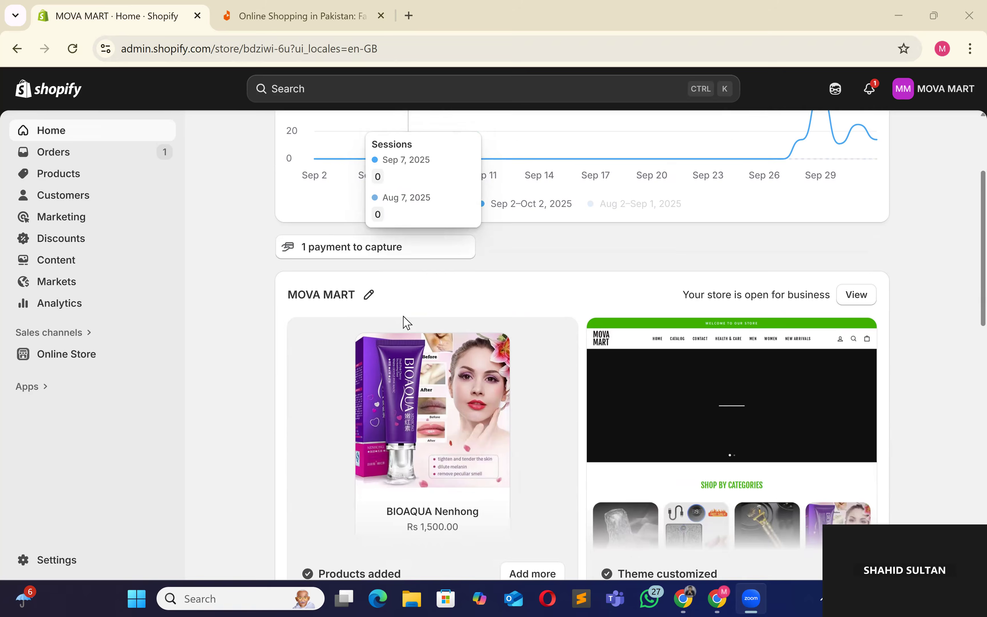
scroll(407, 322, "up", 4)
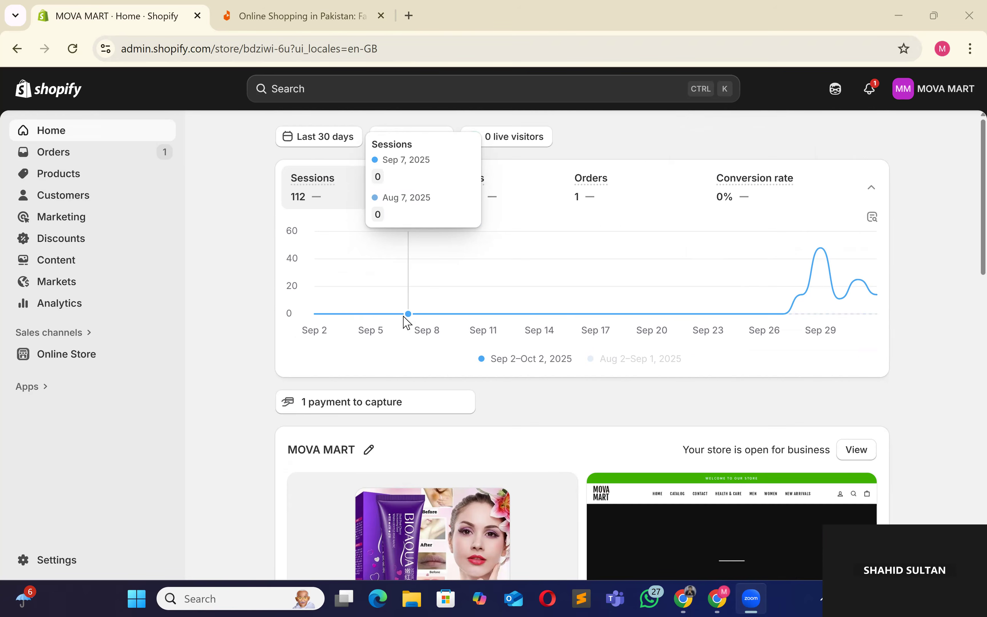
left_click(62, 183)
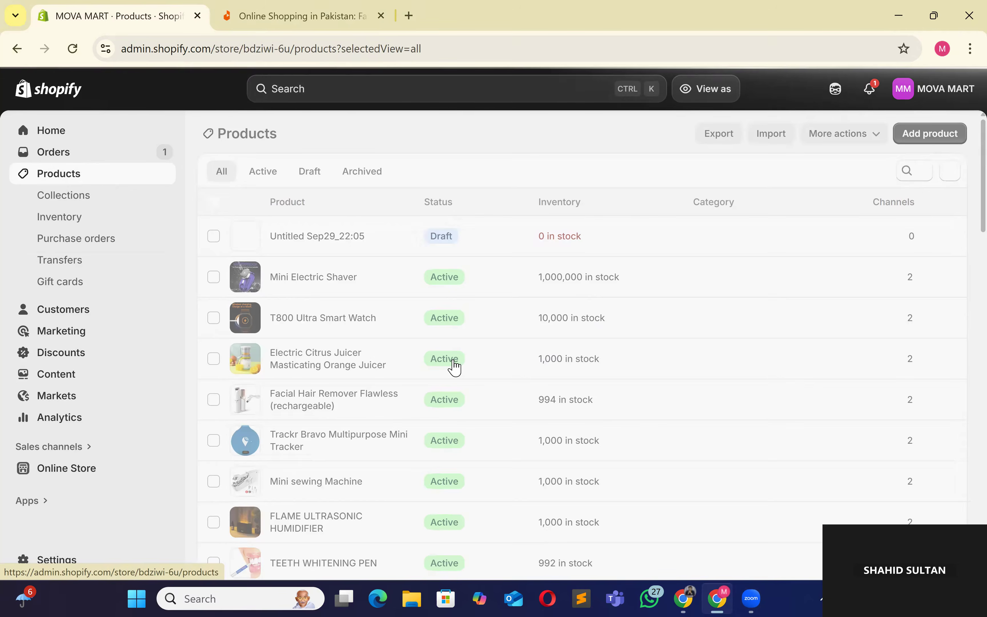
scroll(454, 367, "down", 3)
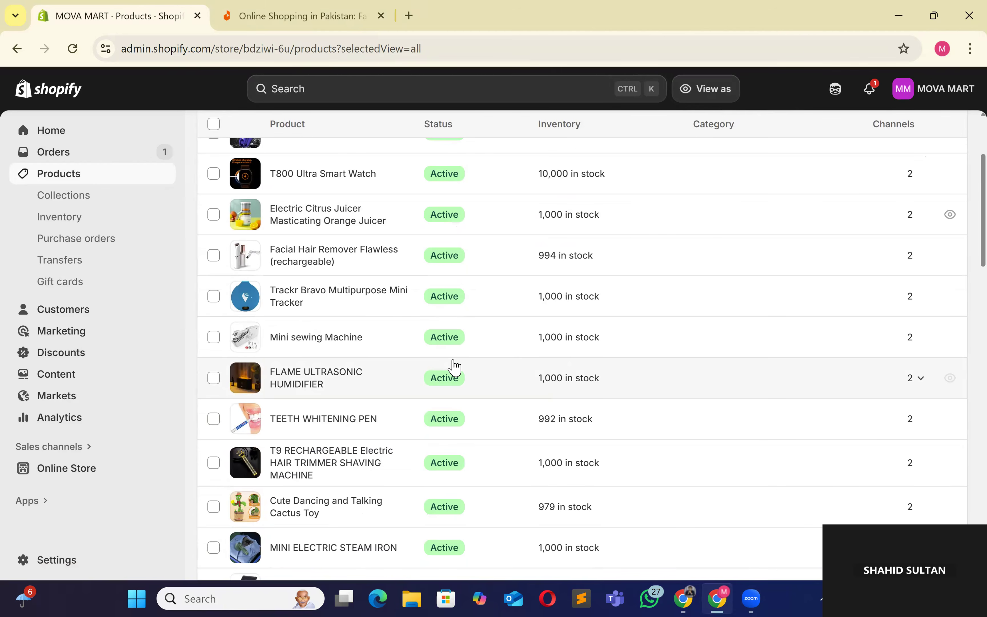
scroll(454, 367, "down", 4)
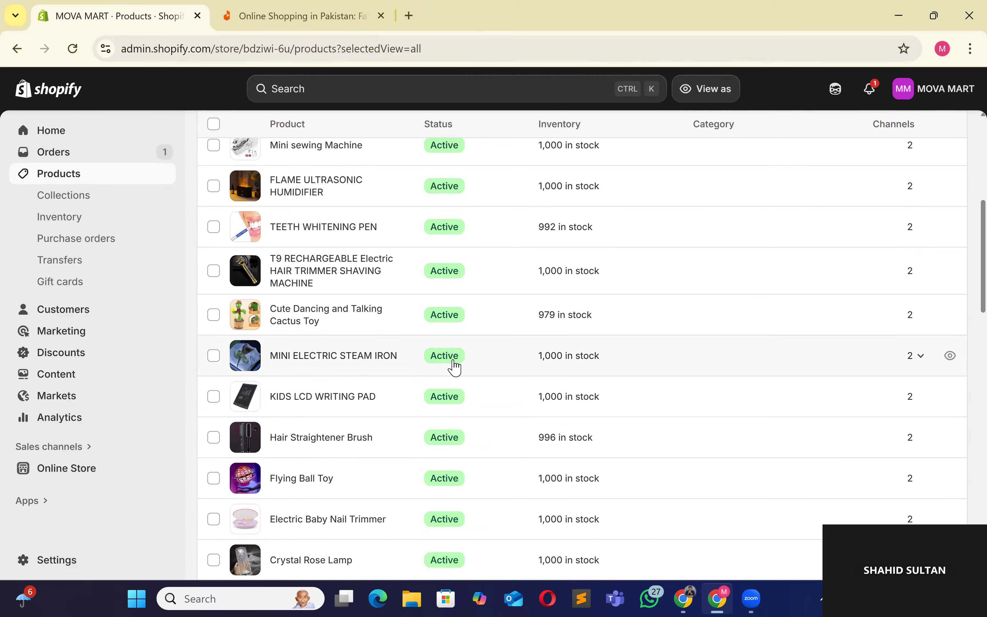
left_click(121, 135)
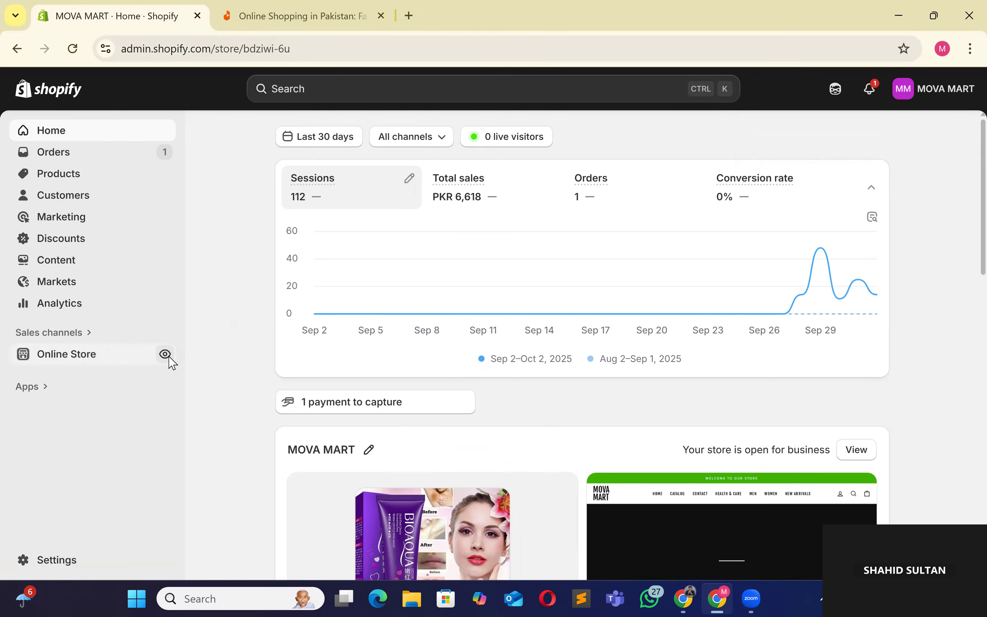
Step: View the live online store and look through its home page banner, categories, new arrivals and featured product
left_click(167, 354)
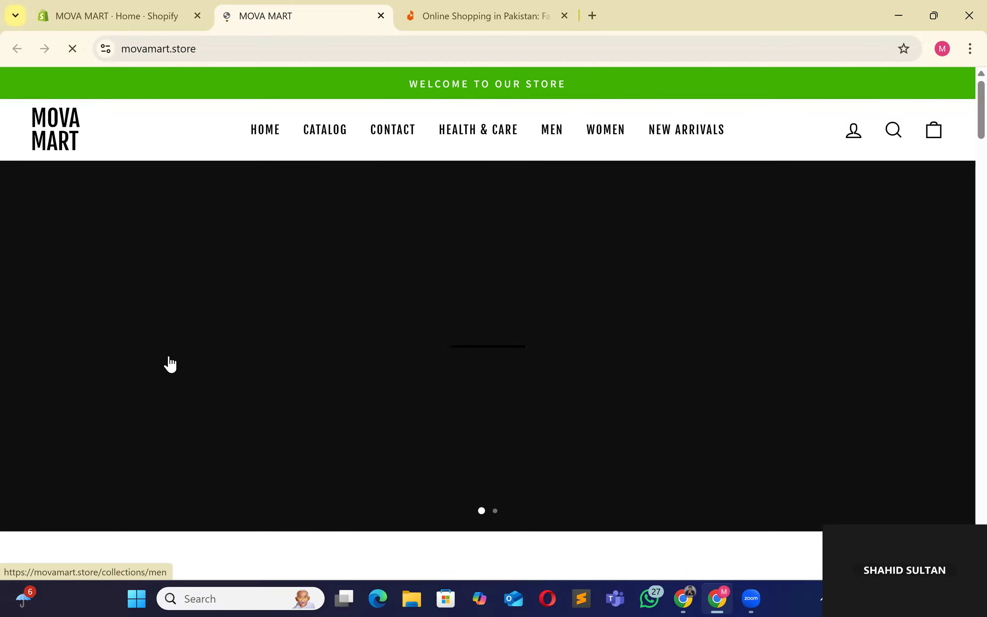
scroll(171, 363, "down", 3)
scroll(170, 362, "down", 7)
scroll(170, 363, "up", 10)
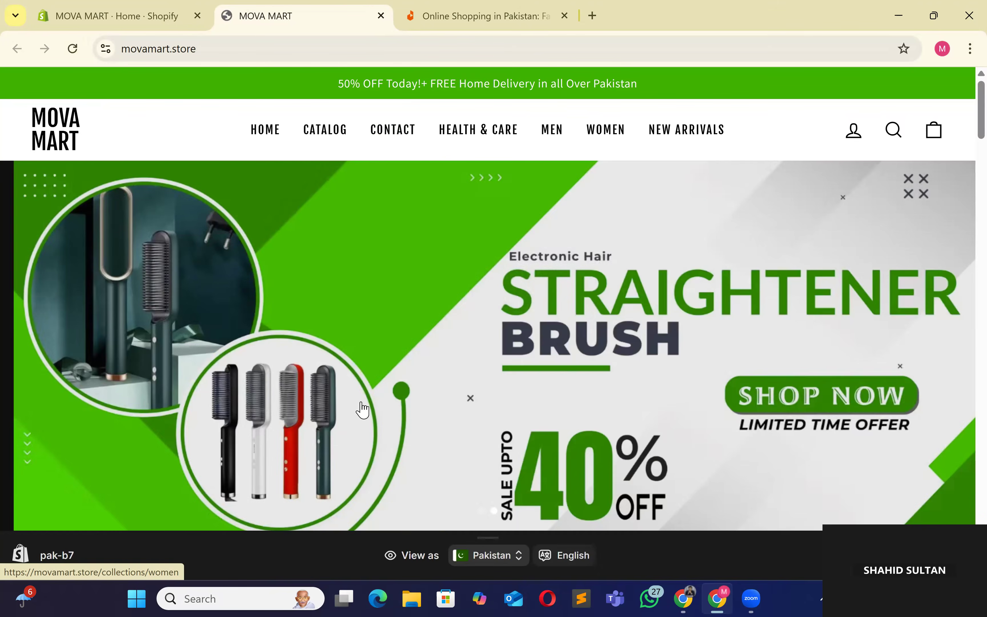
scroll(363, 409, "down", 4)
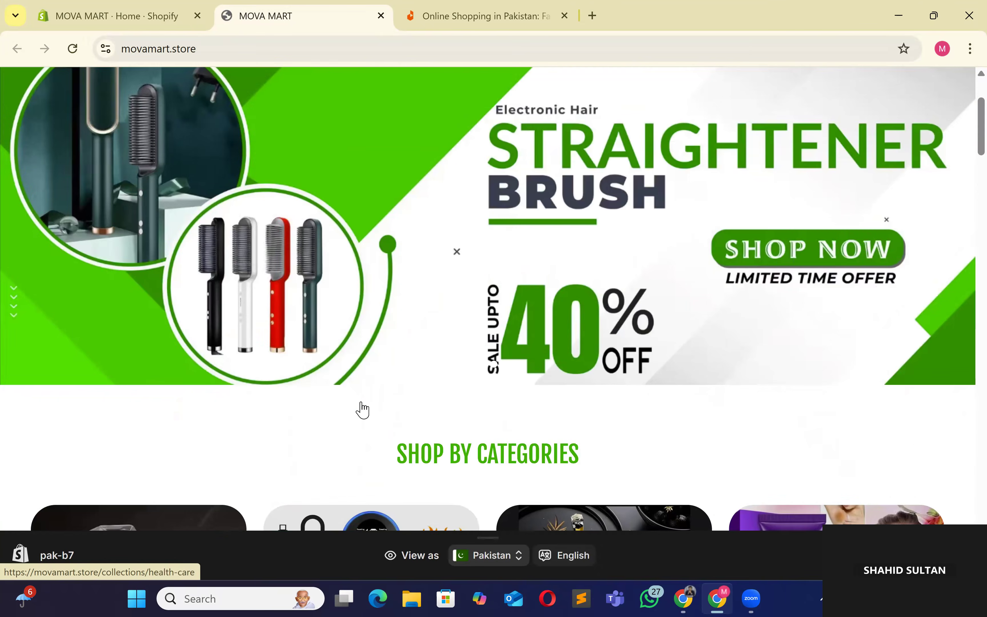
scroll(362, 409, "down", 8)
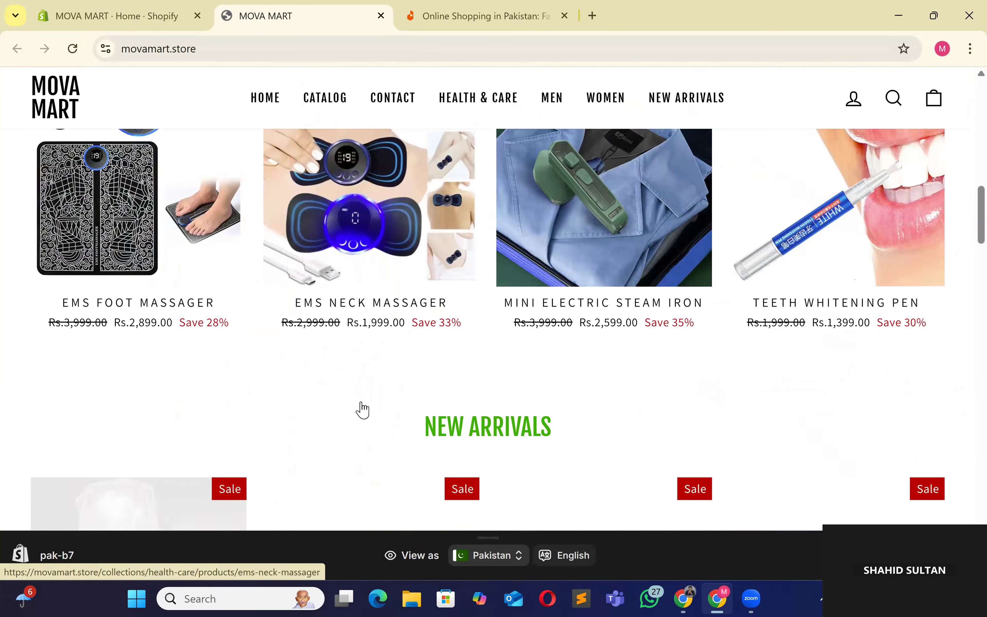
scroll(362, 409, "down", 3)
left_click(361, 402)
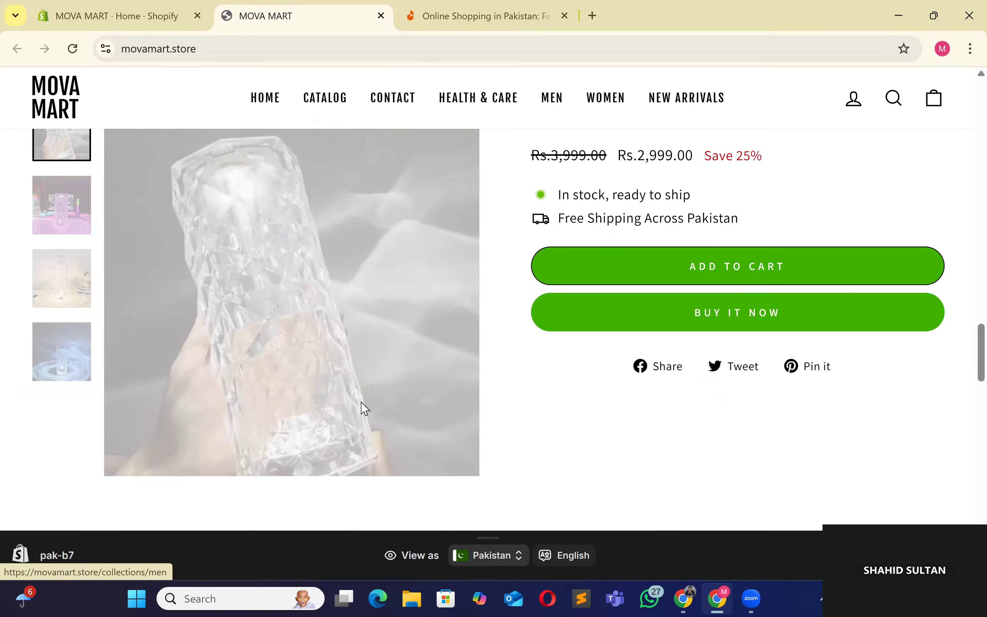
scroll(361, 402, "up", 10)
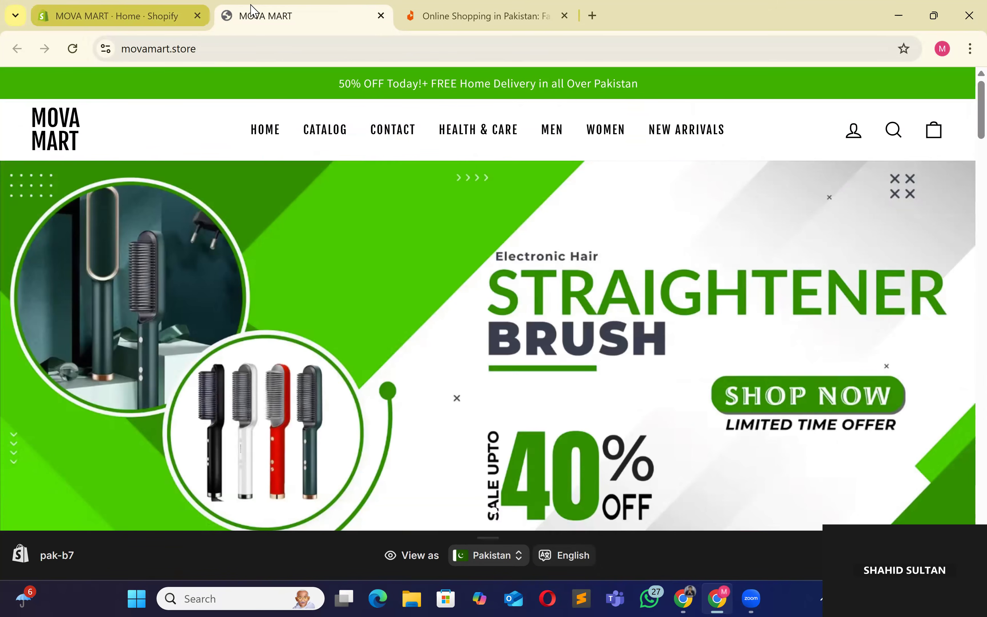
Step: Move the storefront tab after the Daraz tab and place a new blank tab between the two
left_click_drag(251, 9, 530, 8)
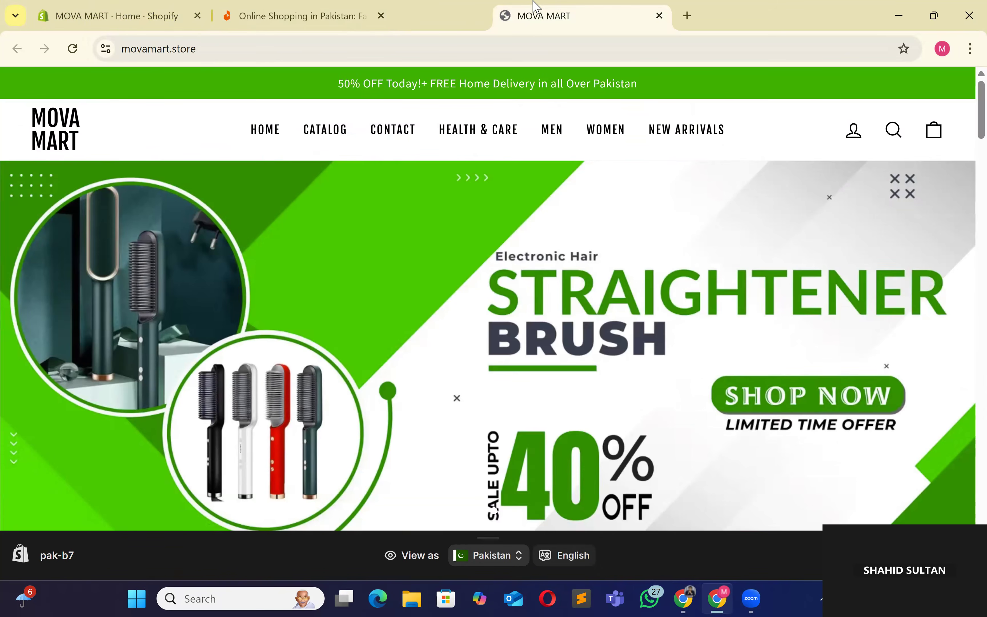
left_click(141, 6)
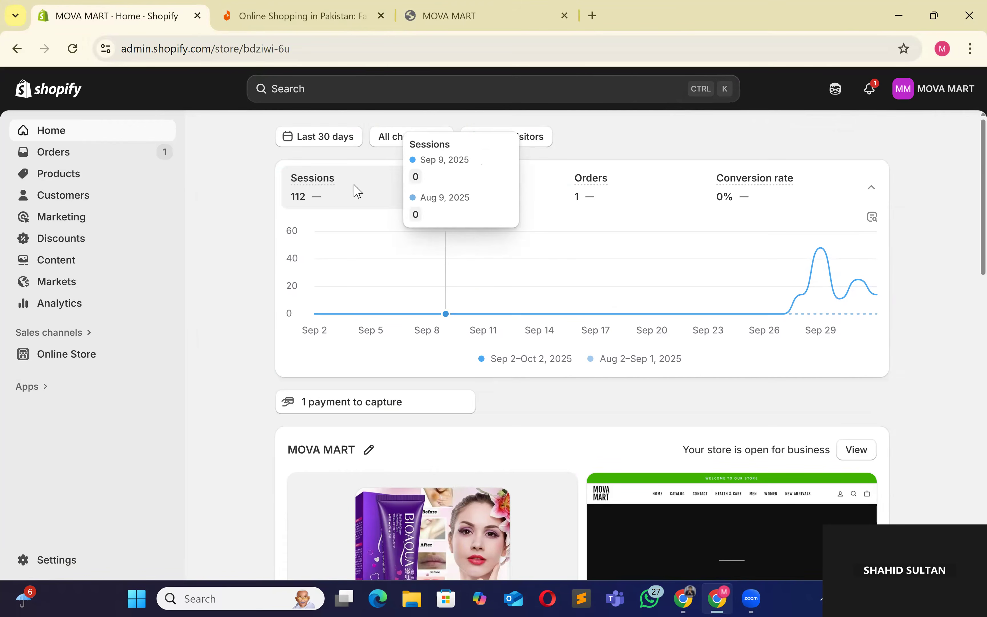
left_click(290, 6)
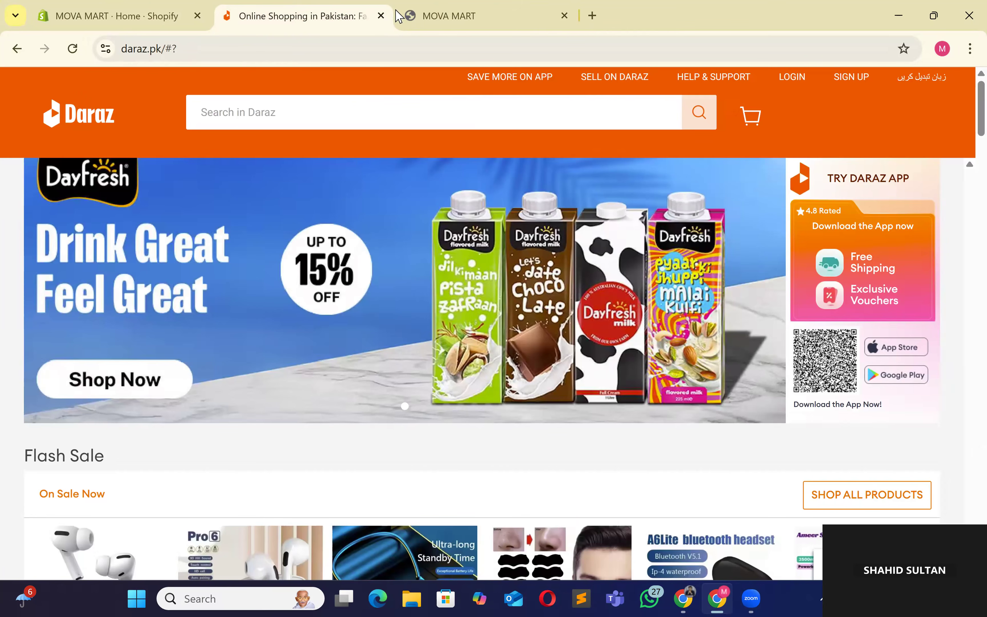
left_click(591, 20)
left_click_drag(657, 20, 460, 9)
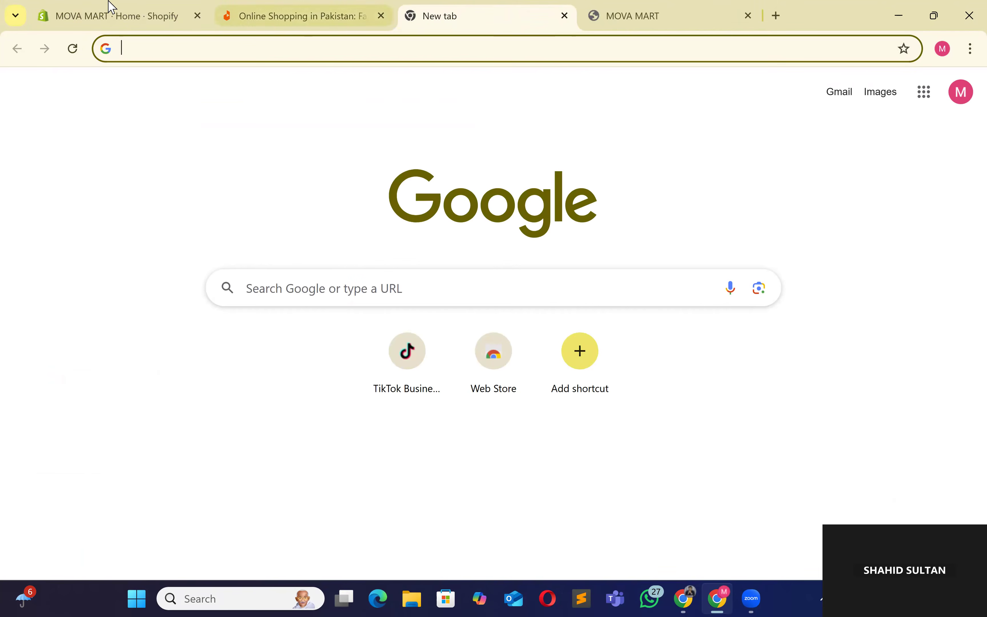
Step: Return to the Shopify admin and start adding a new product from the product list, ready to enter its title
left_click(113, 15)
mouse_move(393, 344)
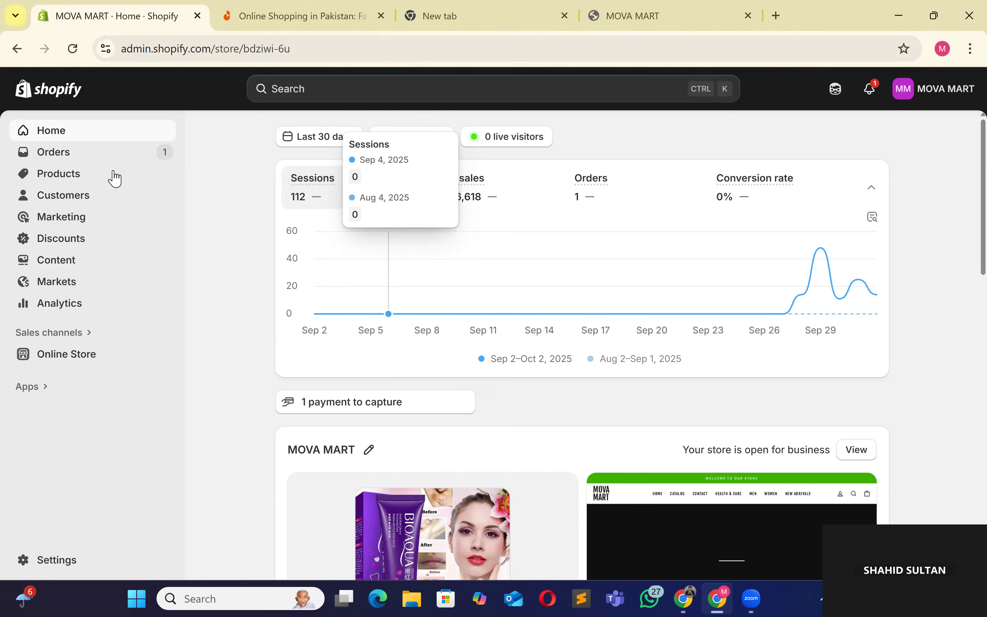
left_click(114, 158)
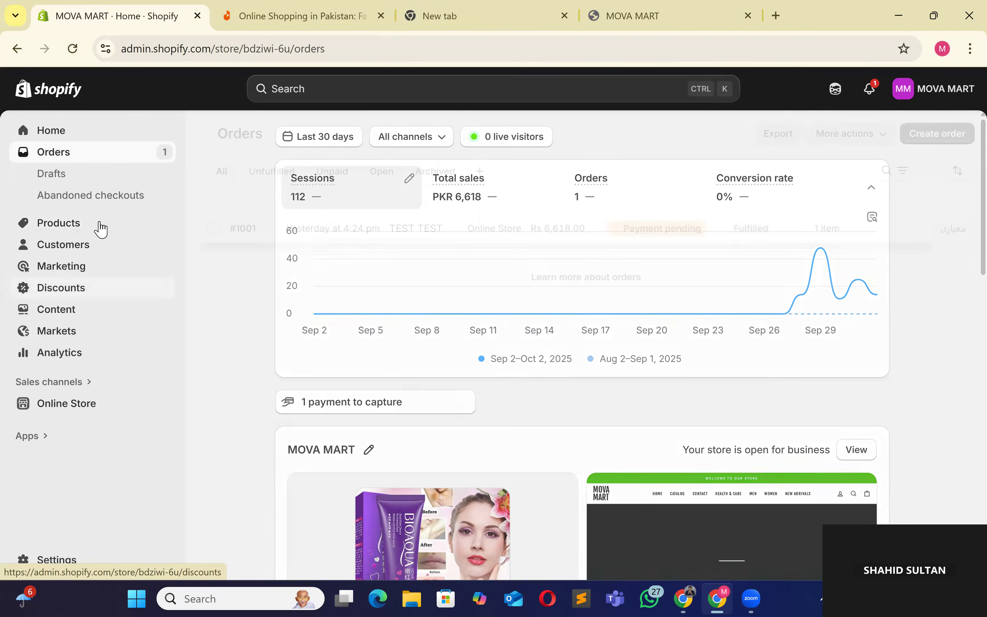
left_click(81, 223)
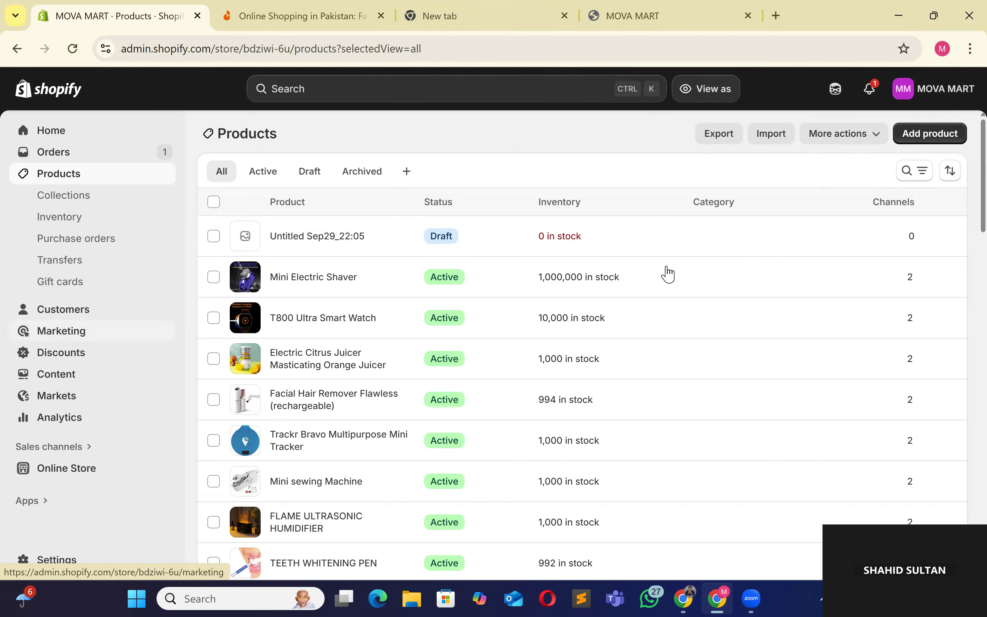
left_click(929, 136)
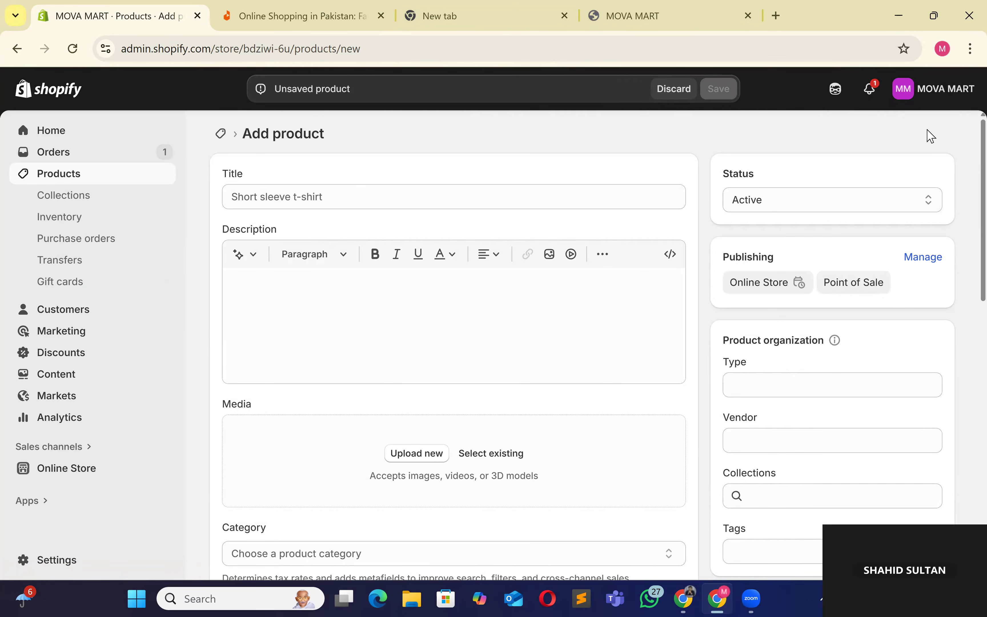
left_click(560, 195)
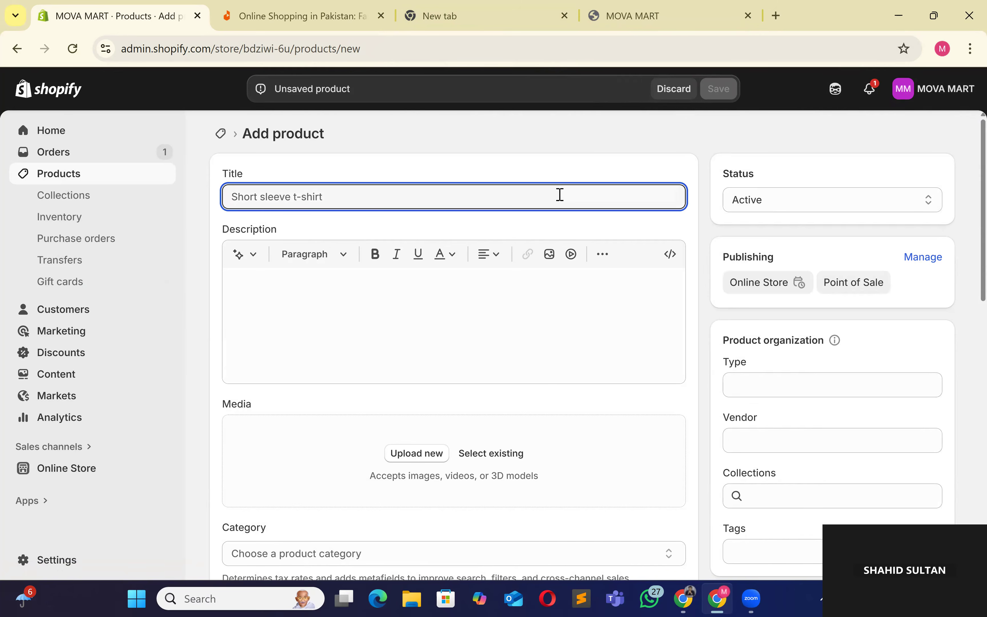
Step: Switch to Daraz, browse its home page offers and search the marketplace for "p9 headphones"
left_click(290, 8)
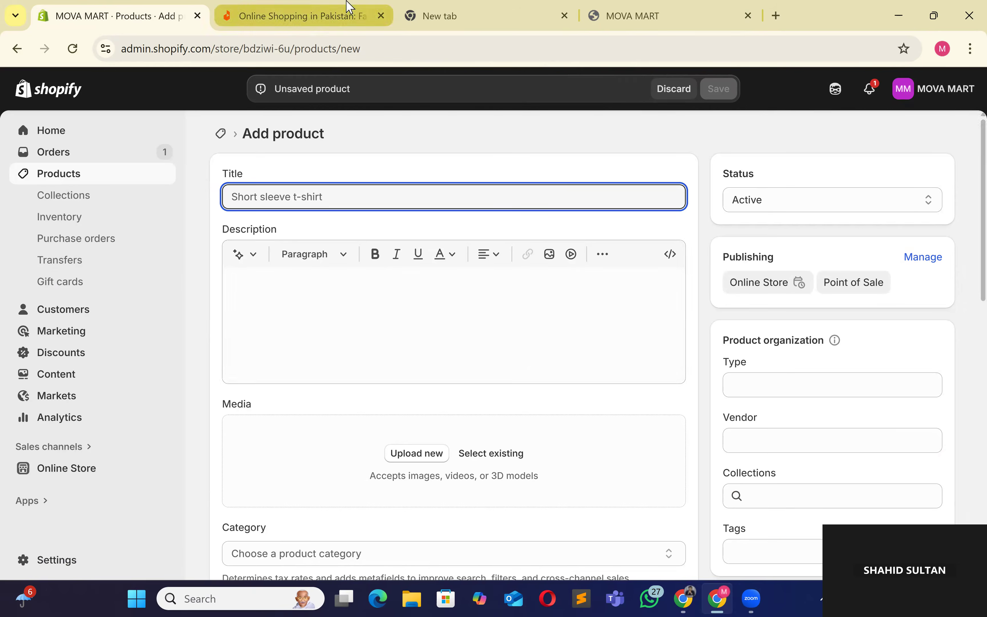
left_click(298, 16)
scroll(548, 412, "down", 5)
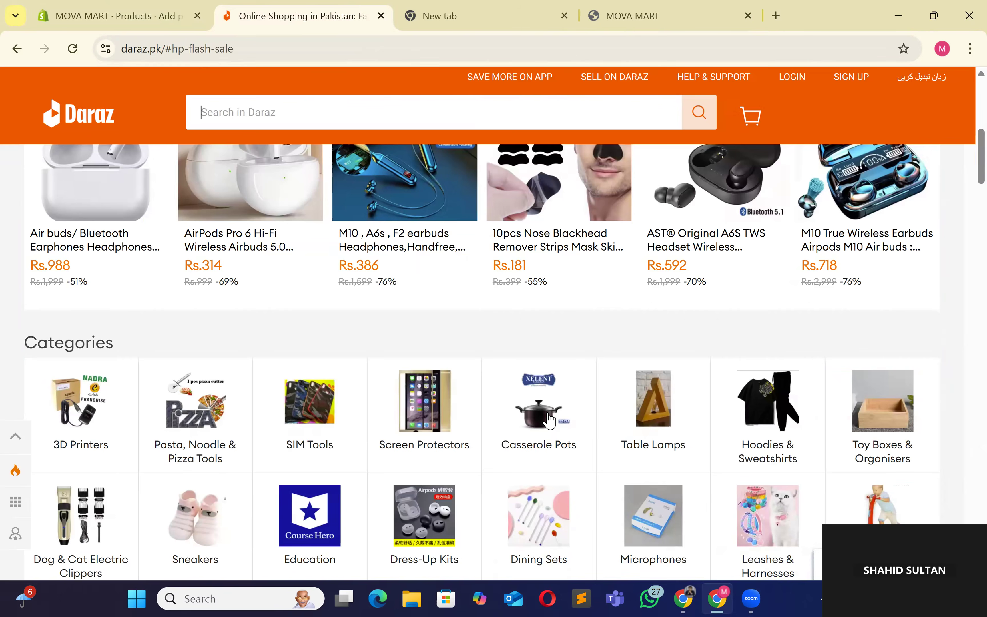
scroll(549, 420, "down", 8)
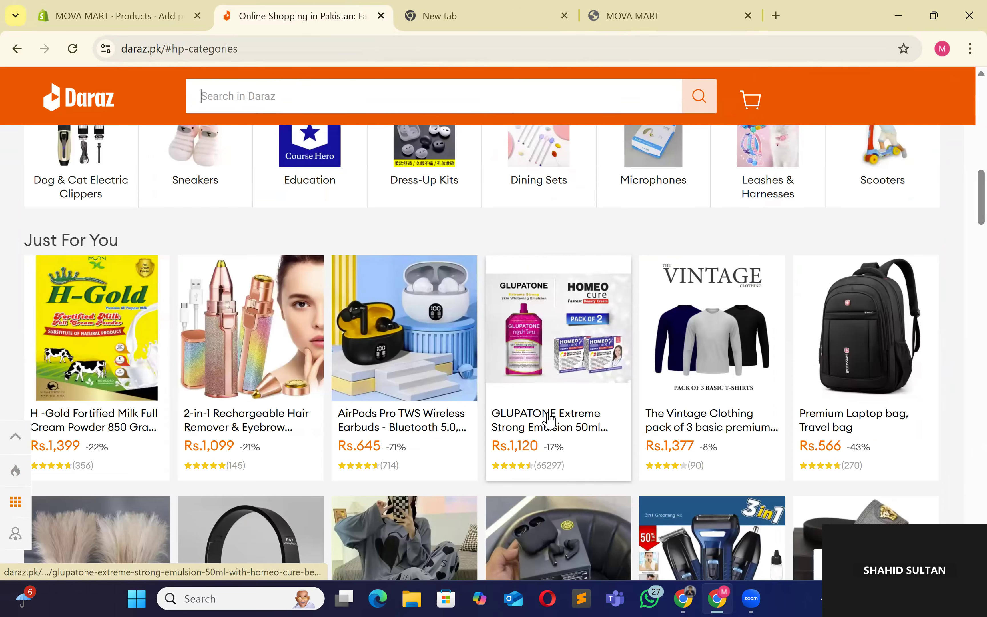
scroll(549, 421, "down", 2)
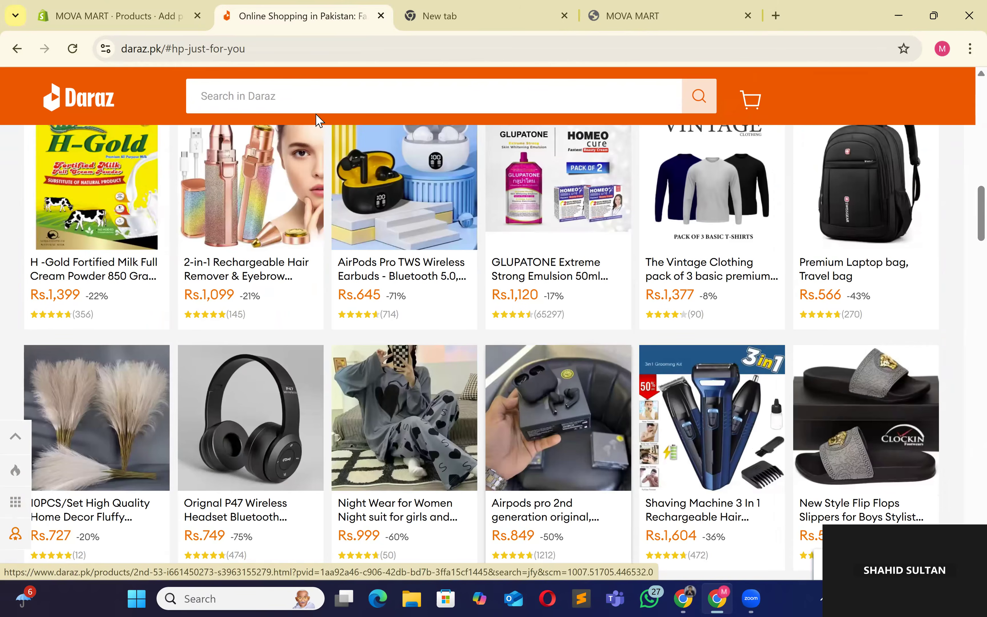
scroll(315, 107, "up", 7)
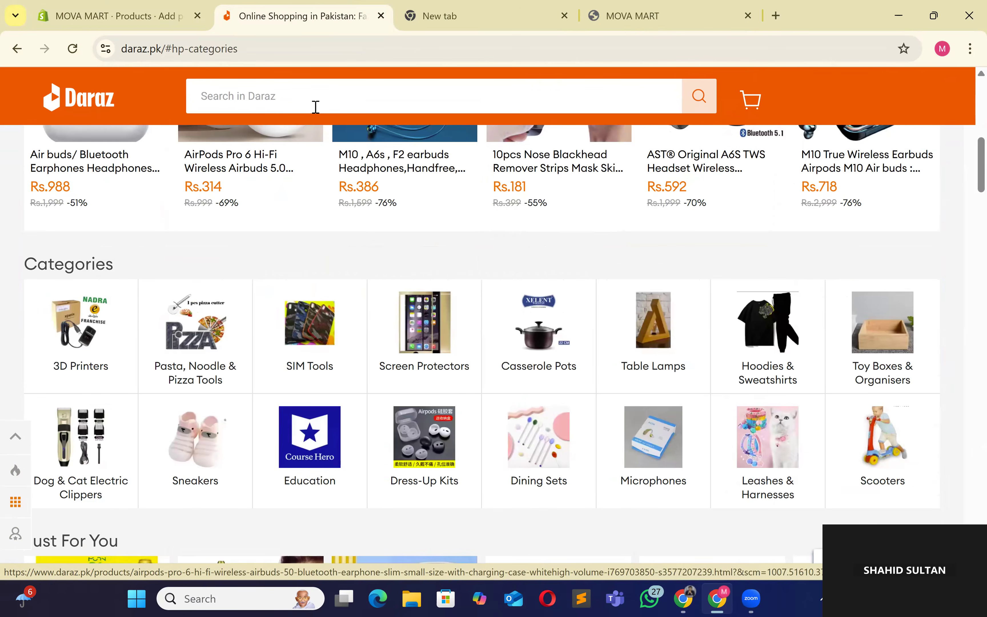
left_click(316, 107)
type("p9 head")
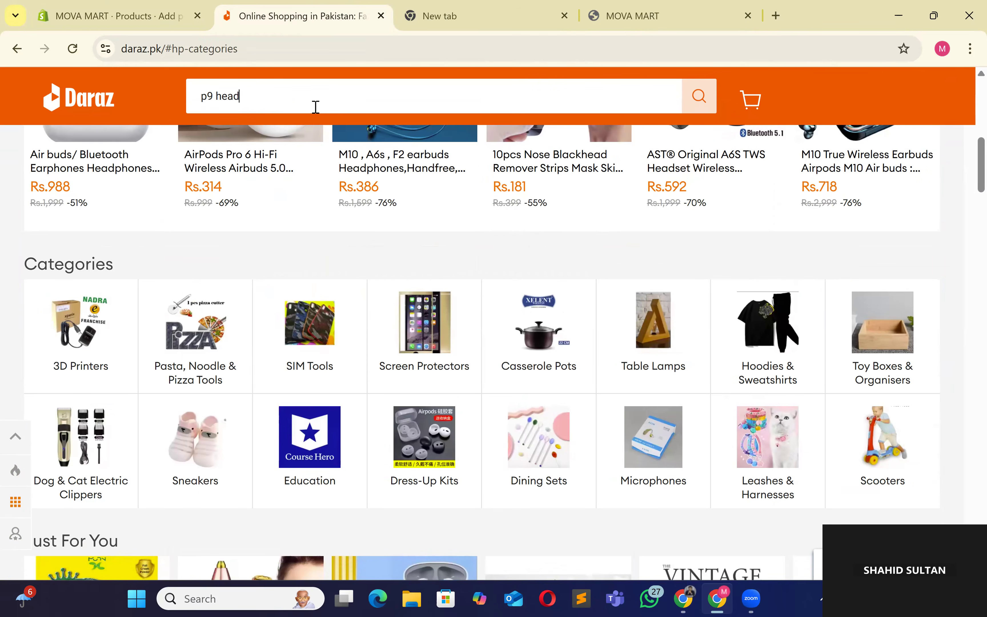
type("phones")
key("Return")
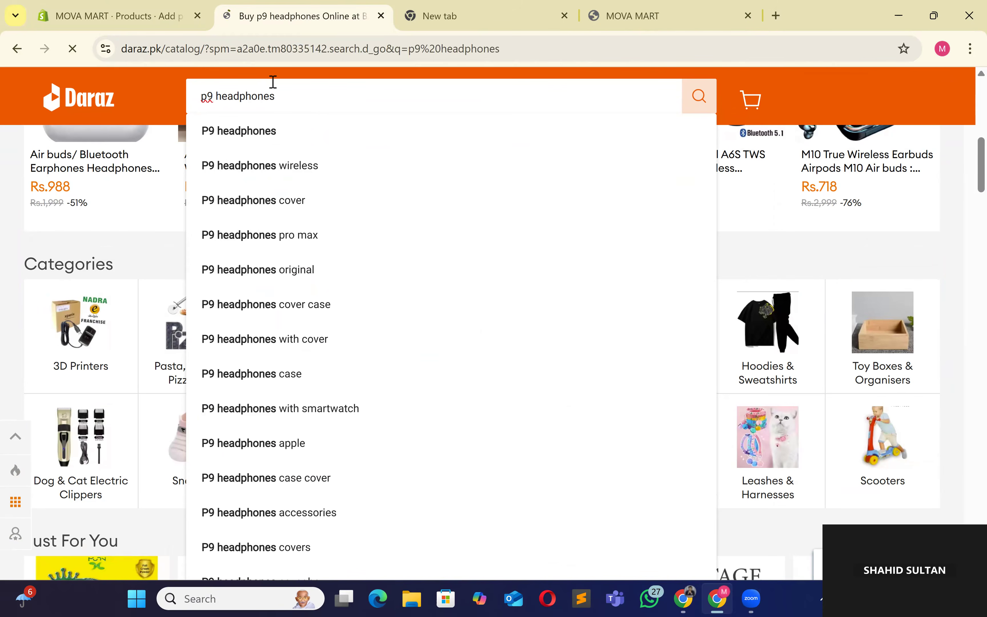
Step: Search Google for "p9 headphones" in the blank tab and go back to the Daraz search
left_click(462, 9)
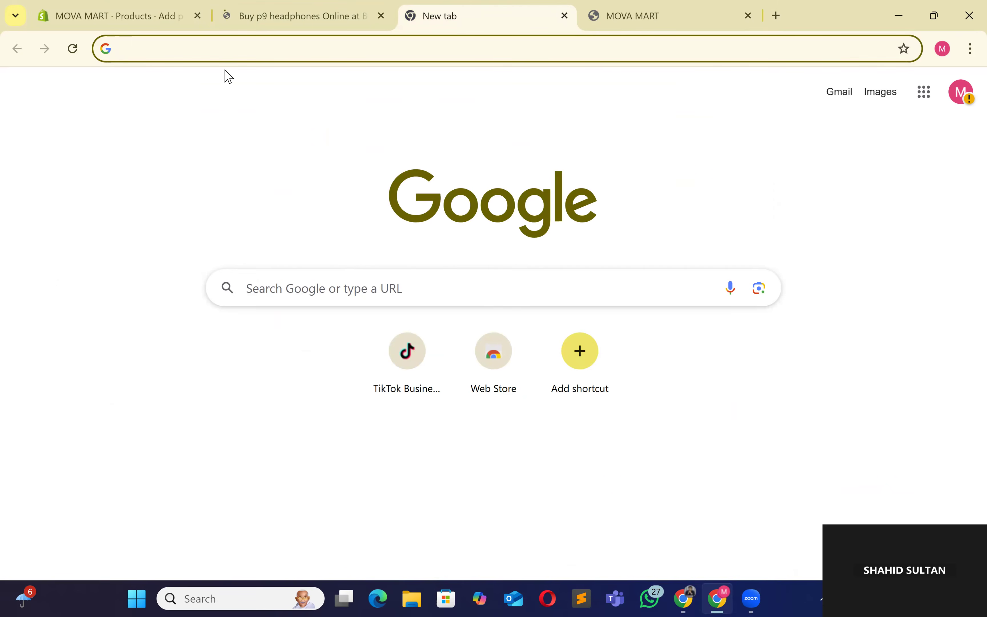
type("p9")
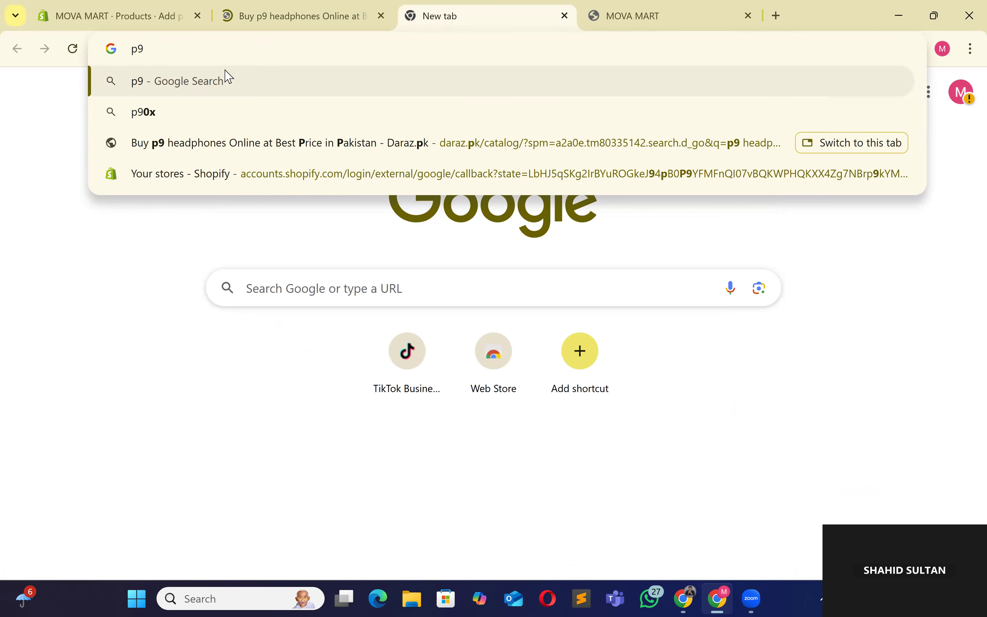
type("d")
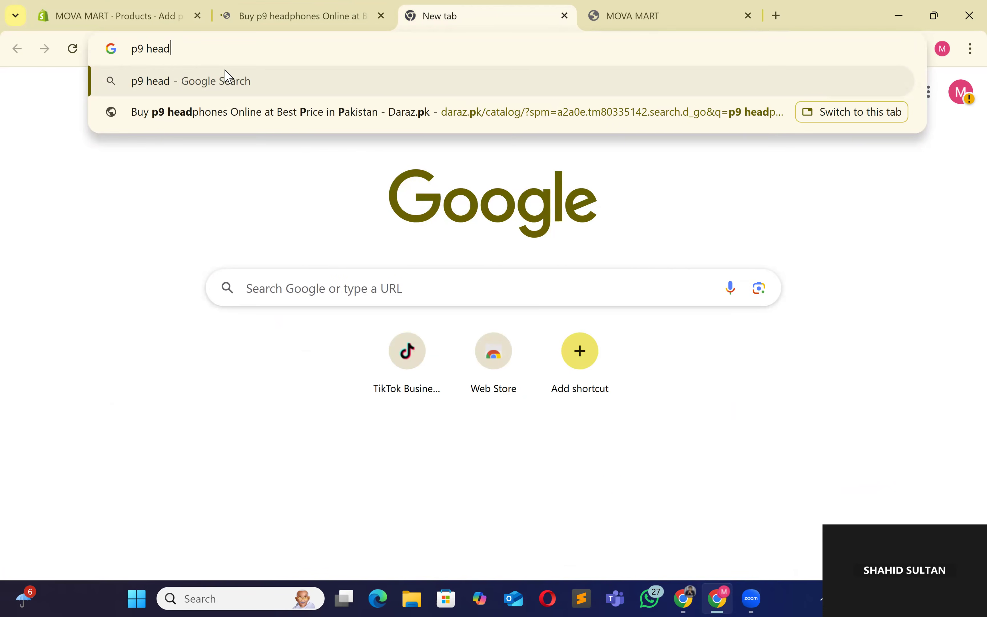
type("phones")
key("Return")
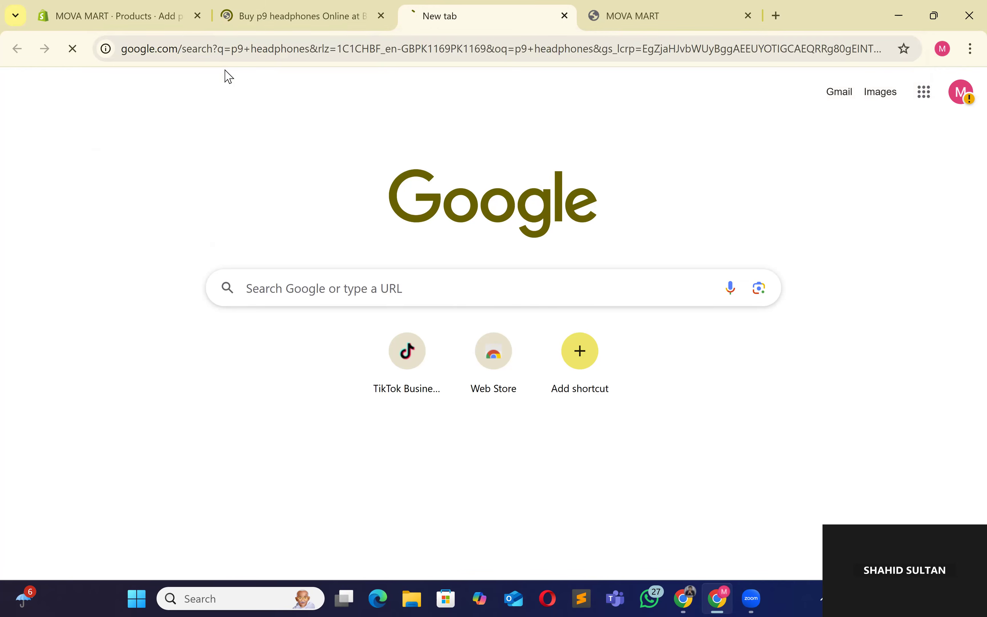
left_click(381, 8)
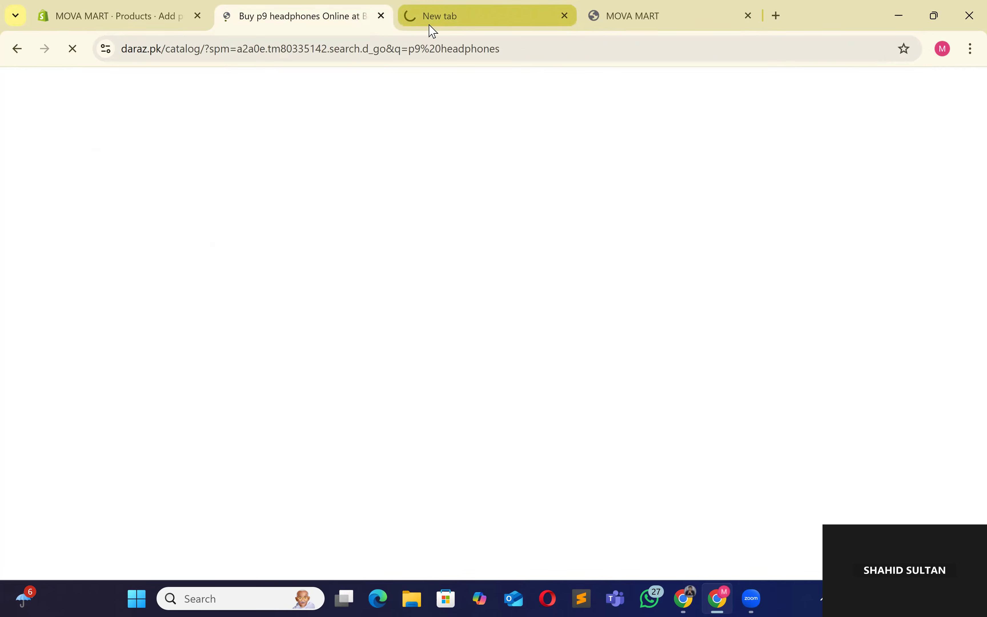
left_click(463, 6)
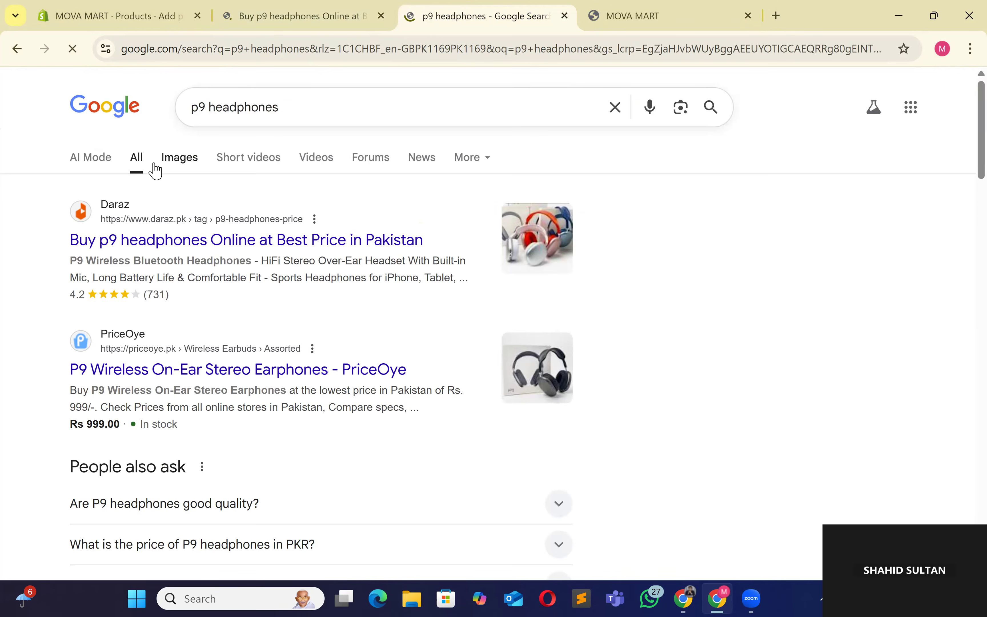
left_click(284, 9)
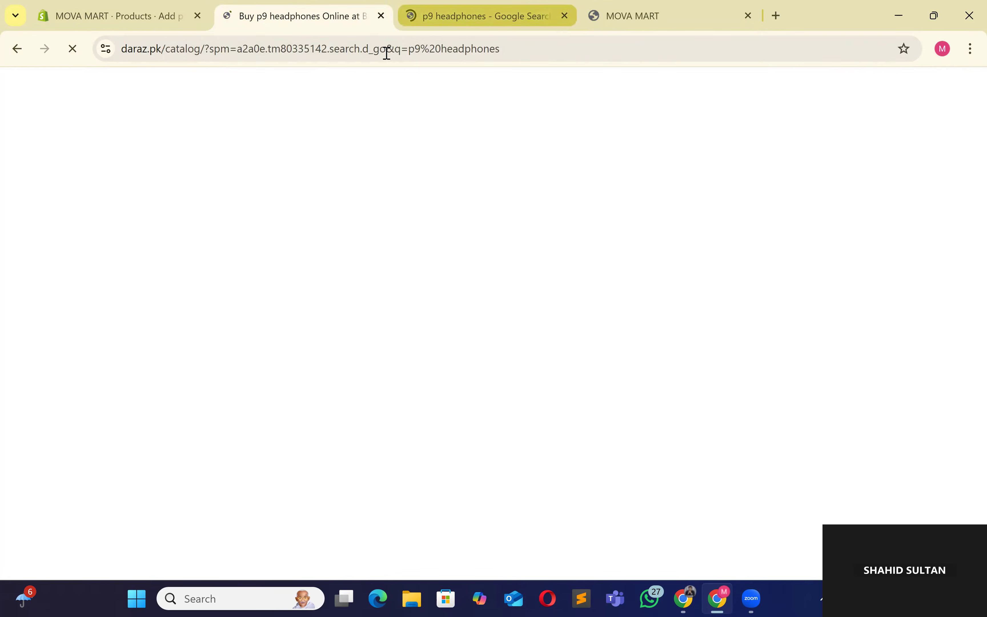
Step: Switch to the Google image results for "p9 headphones" and look through them for suitable product pictures
left_click(461, 15)
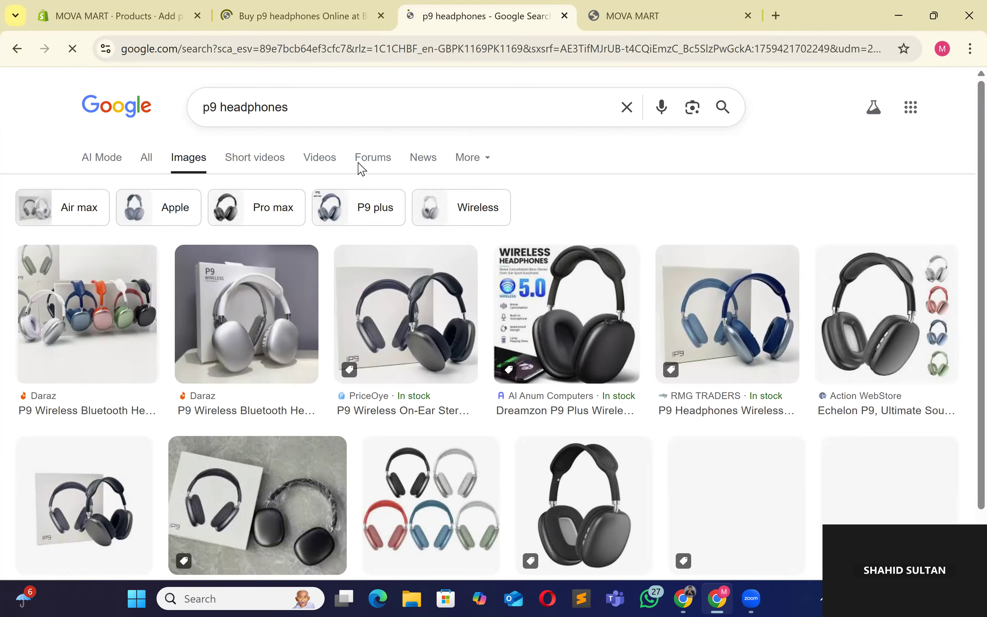
key("ctrl+shift+Tab")
left_click(474, 8)
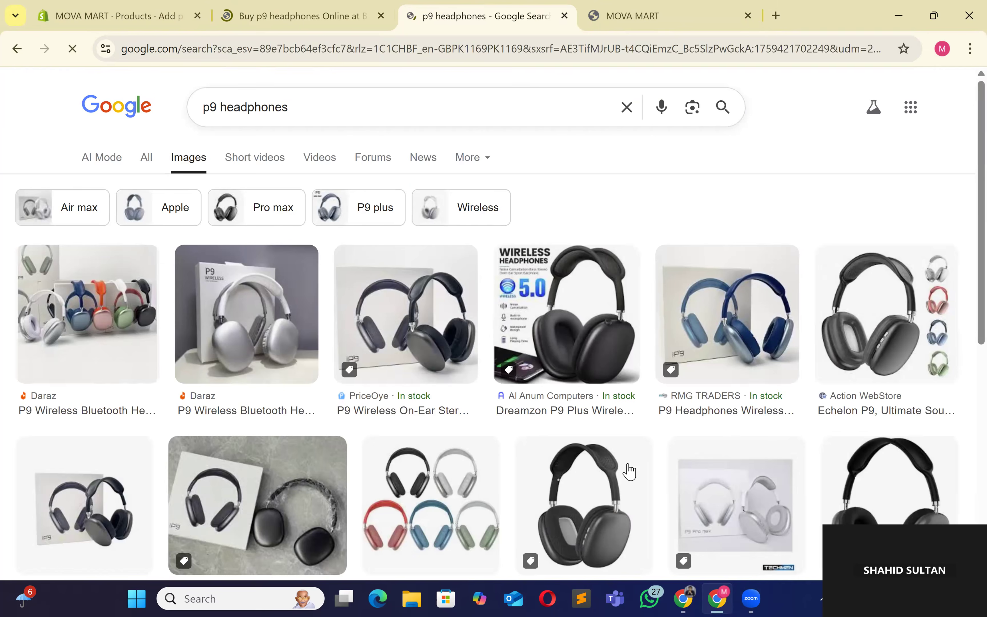
scroll(594, 417, "down", 3)
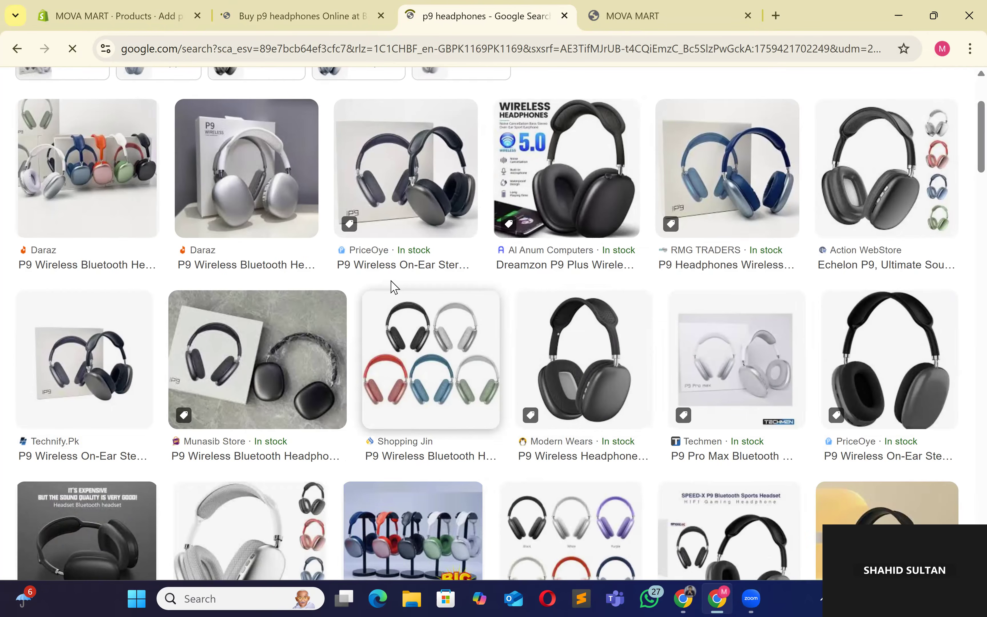
scroll(393, 286, "down", 6)
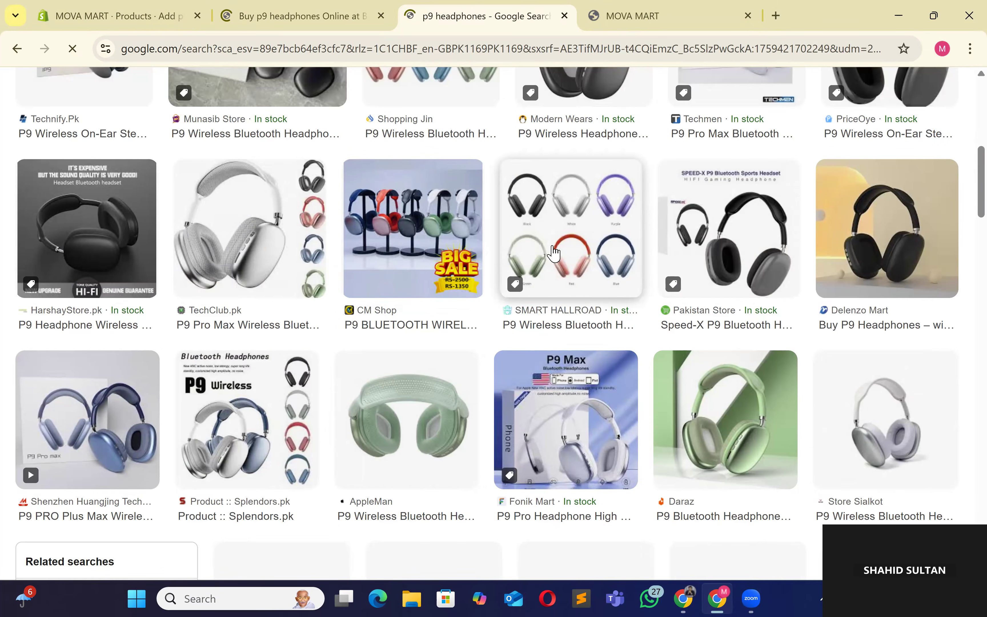
scroll(410, 215, "up", 1)
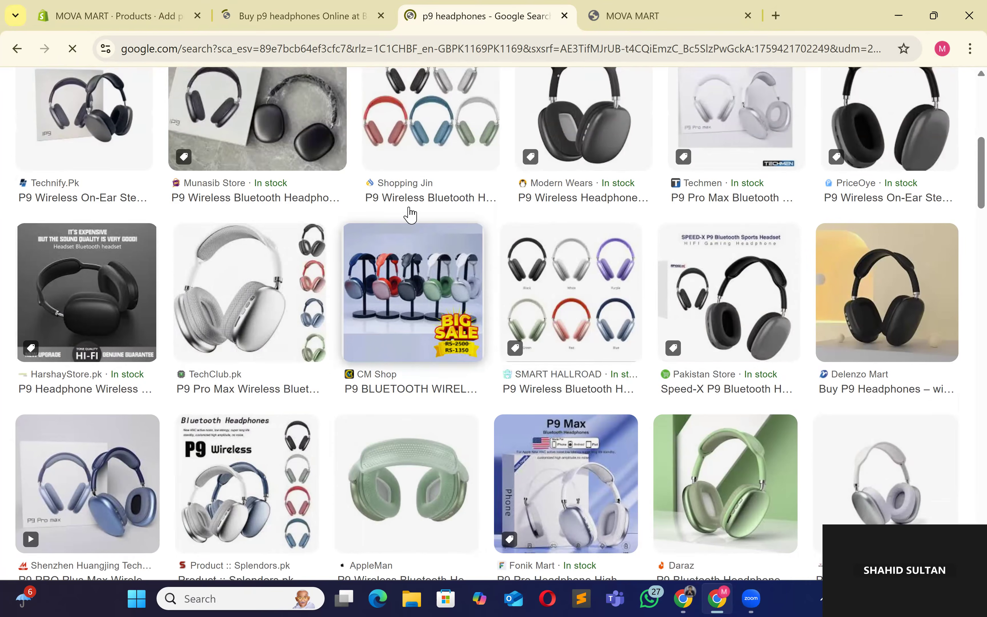
scroll(410, 214, "up", 3)
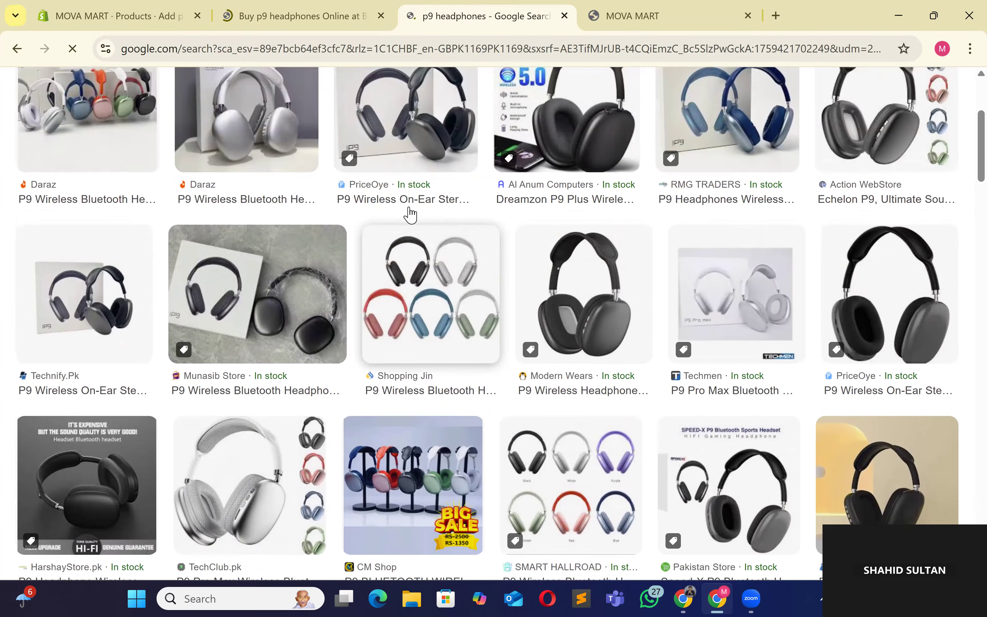
scroll(410, 214, "up", 2)
Step: Look over the "p9 headphones" search listings on Daraz and return to the Google image results
left_click(342, 16)
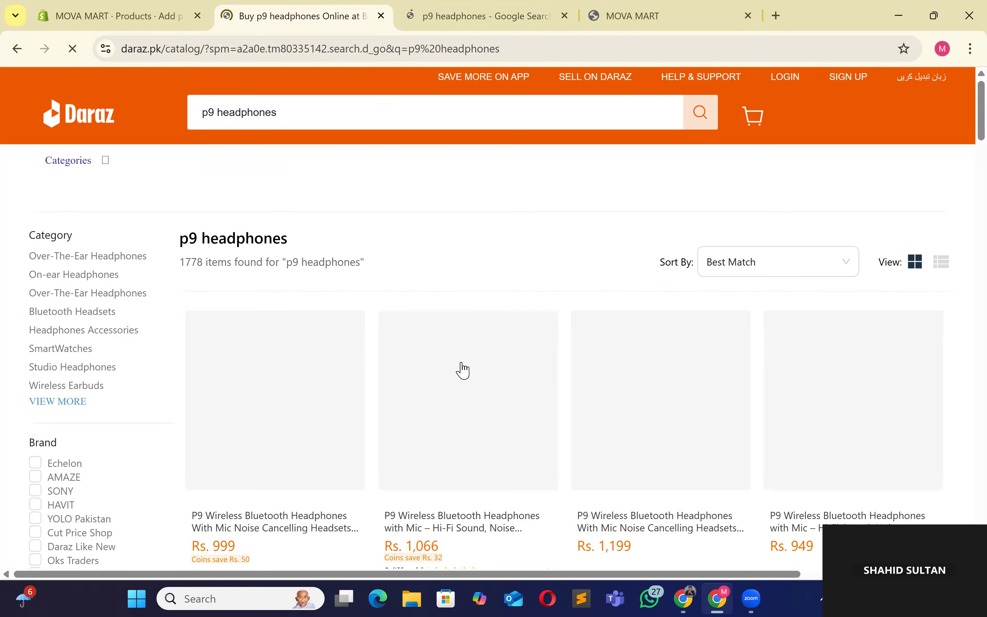
scroll(462, 364, "down", 5)
scroll(462, 363, "up", 5)
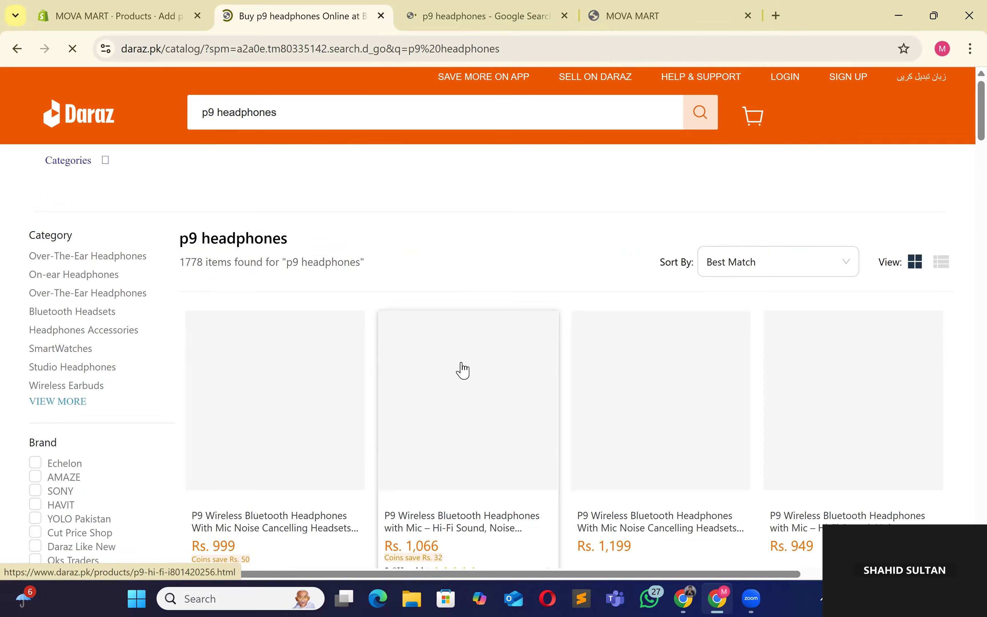
scroll(462, 370, "down", 7)
scroll(510, 300, "up", 7)
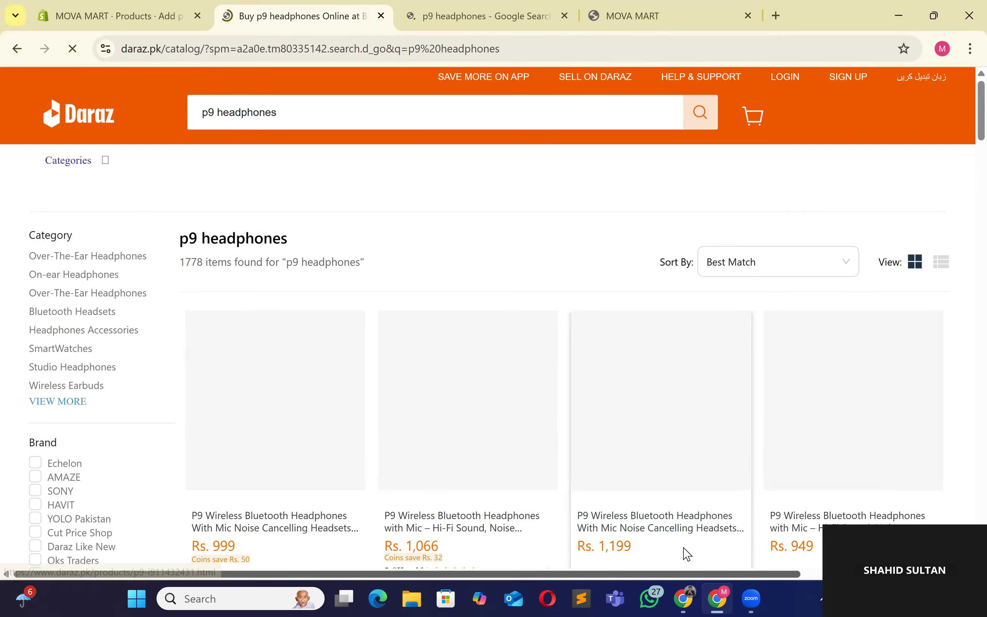
key("ctrl+Tab")
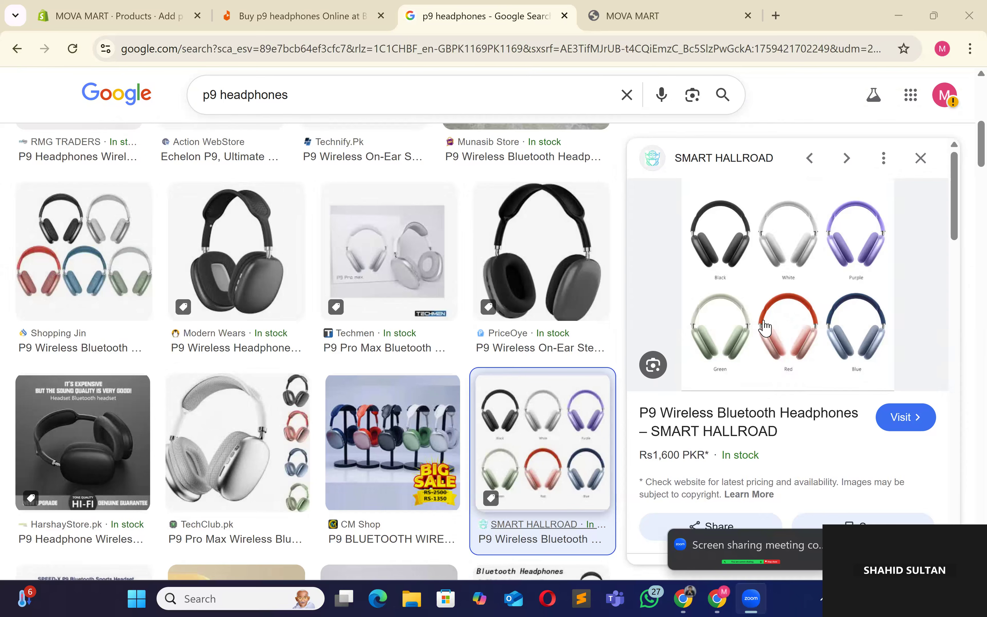
right_click(765, 325)
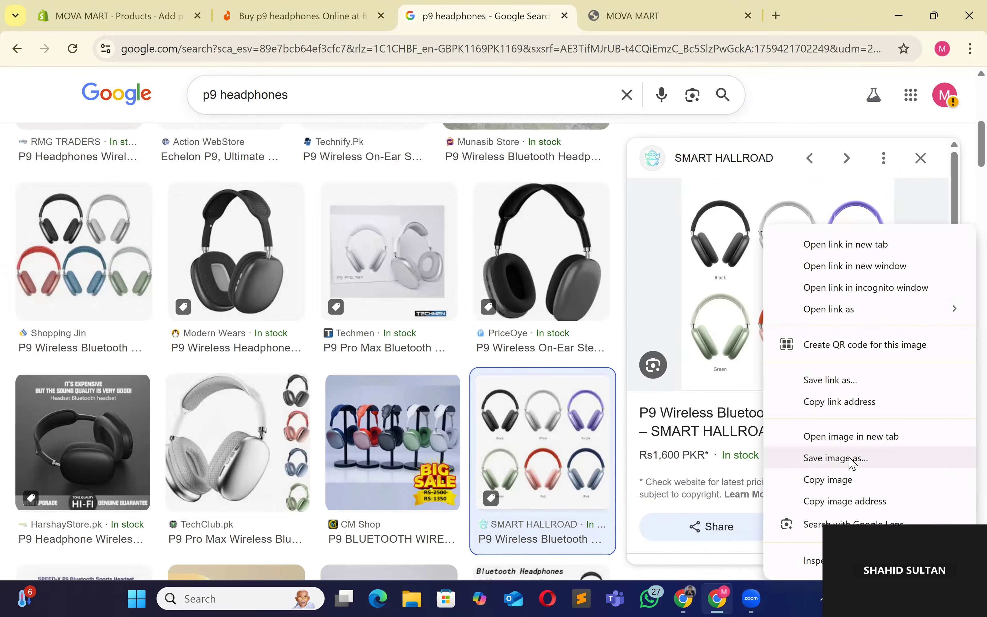
left_click(852, 463)
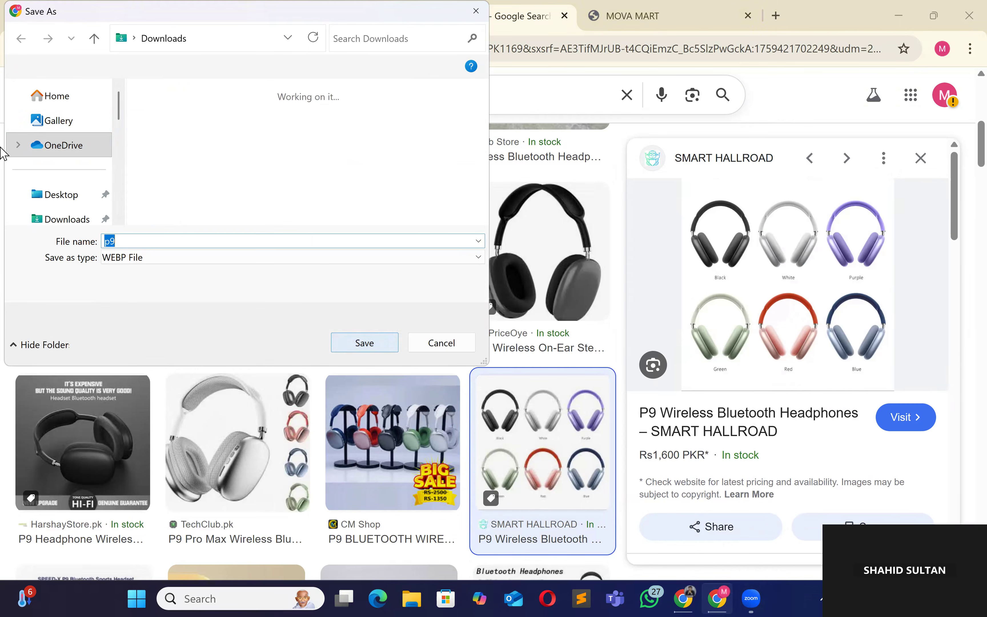
left_click(71, 129)
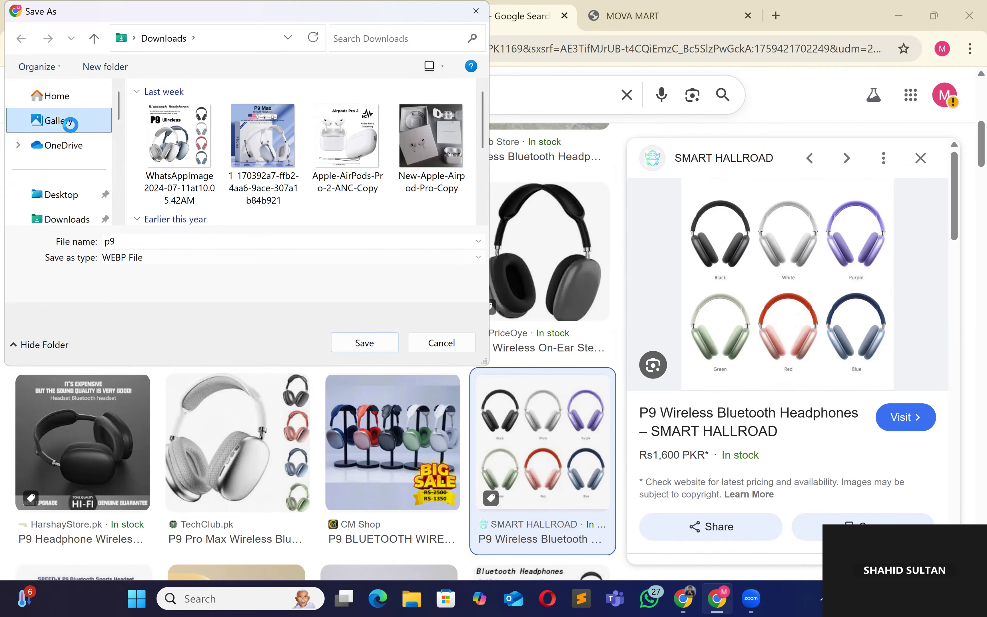
left_click(73, 150)
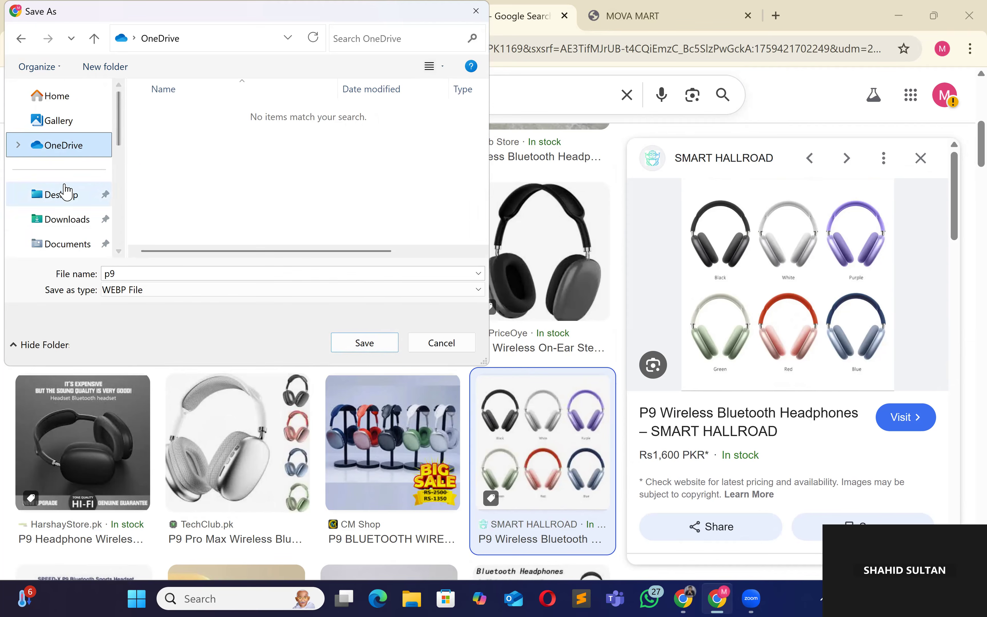
left_click(65, 194)
left_click(86, 123)
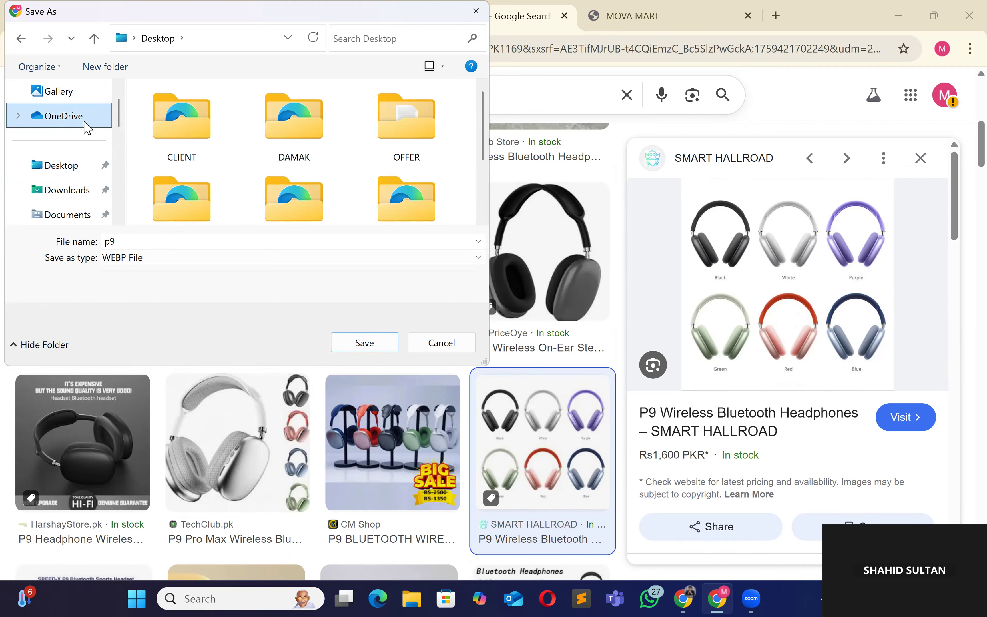
left_click(95, 96)
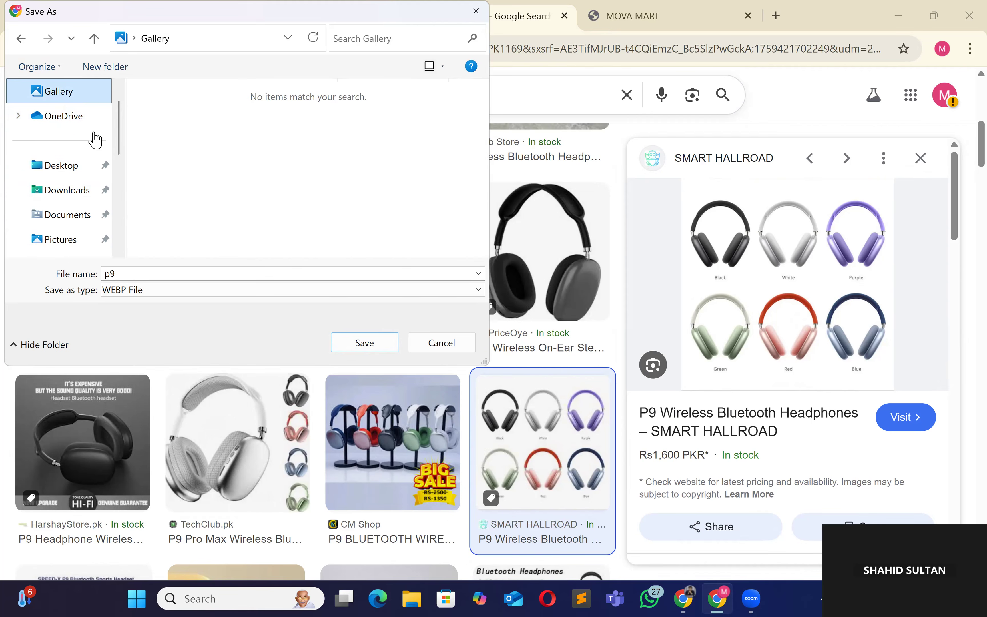
left_click(68, 131)
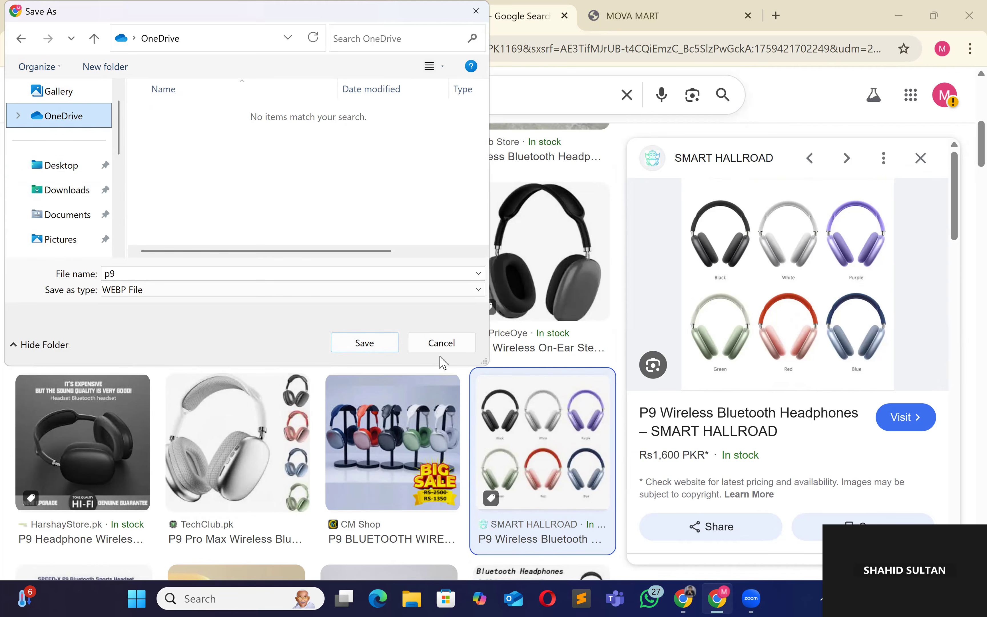
left_click(455, 357)
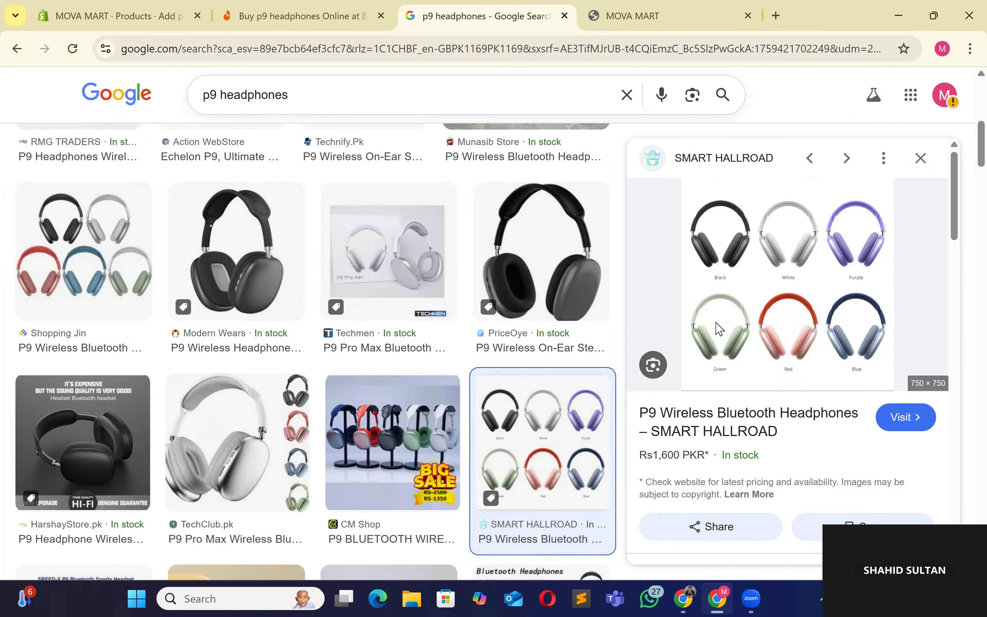
Step: Save the SMART HALLROAD picture showing the six headphone colours to the Downloads folder as p9
right_click(725, 354)
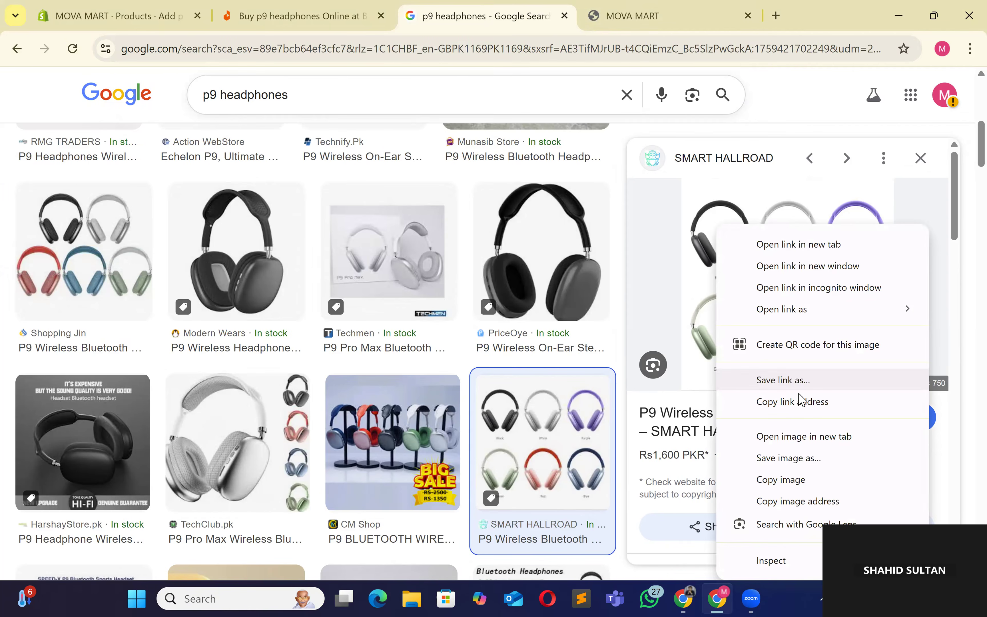
left_click(802, 458)
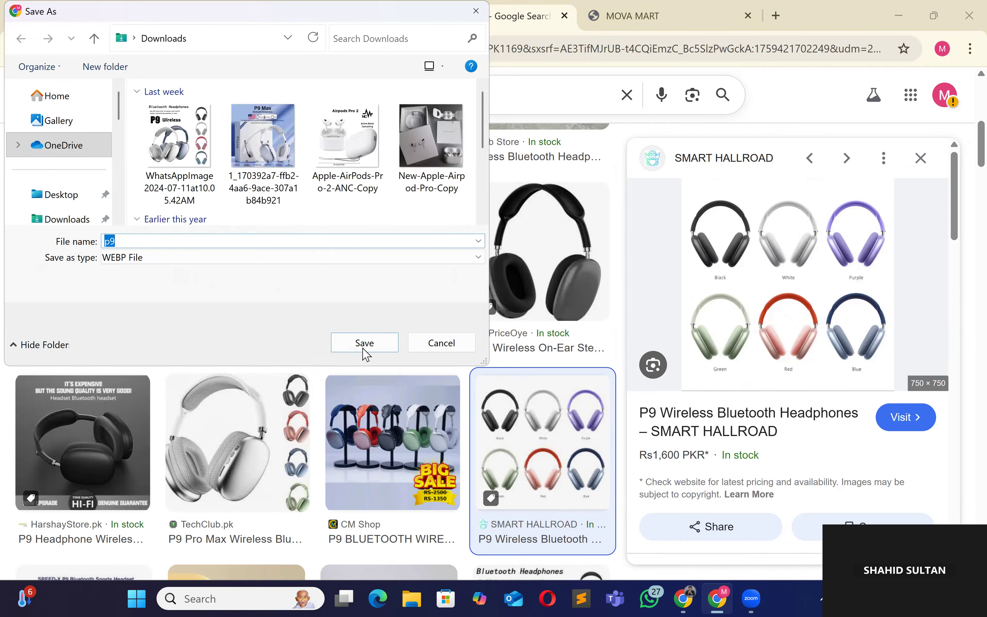
left_click(366, 343)
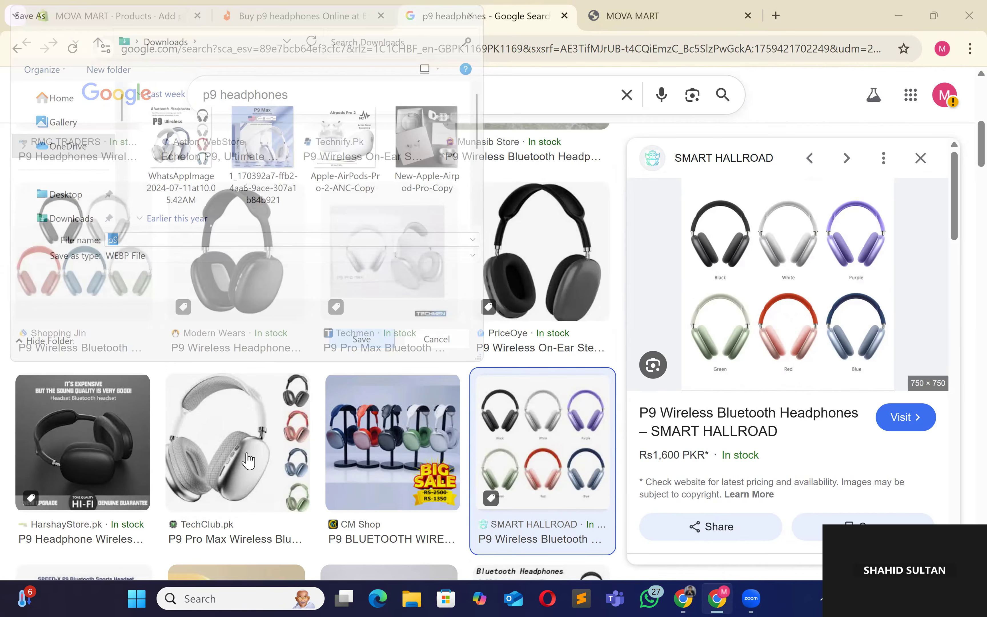
Step: Open the TechClub.pk P9 Pro Max image result and save its picture to the Downloads folder
left_click(248, 453)
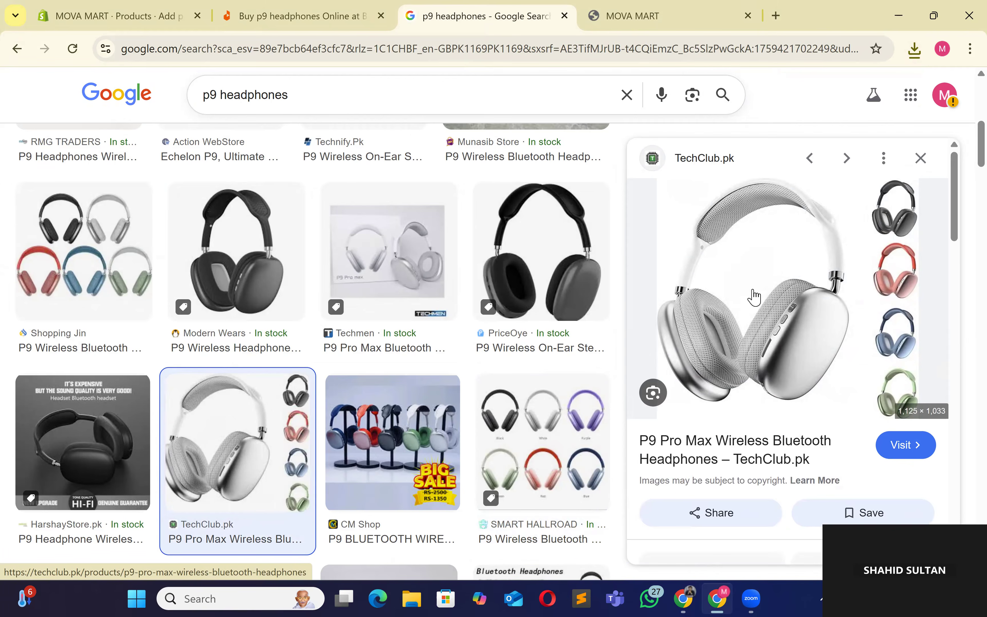
right_click(752, 258)
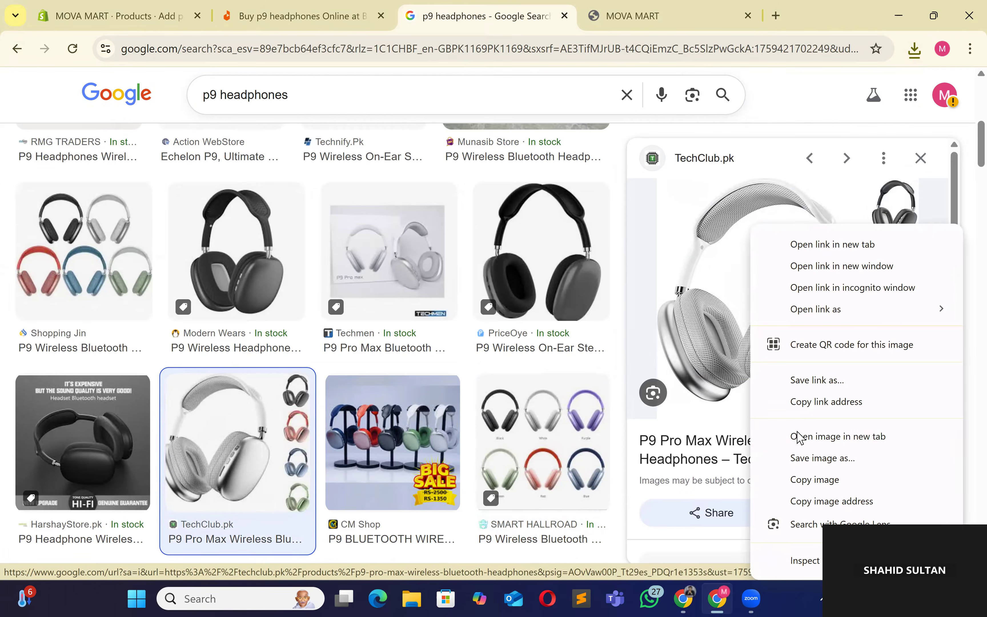
left_click(821, 459)
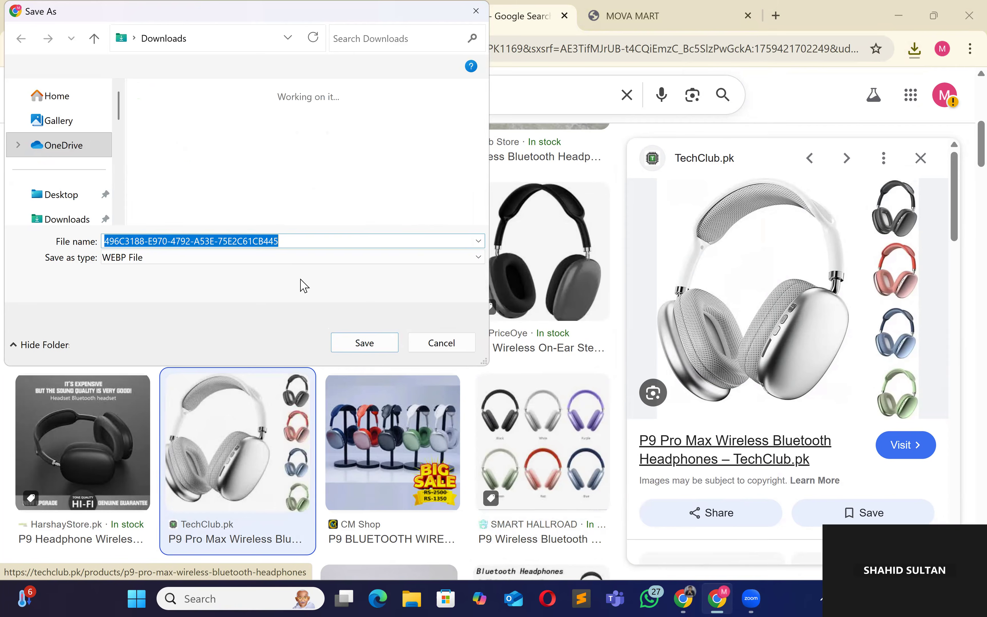
left_click(366, 342)
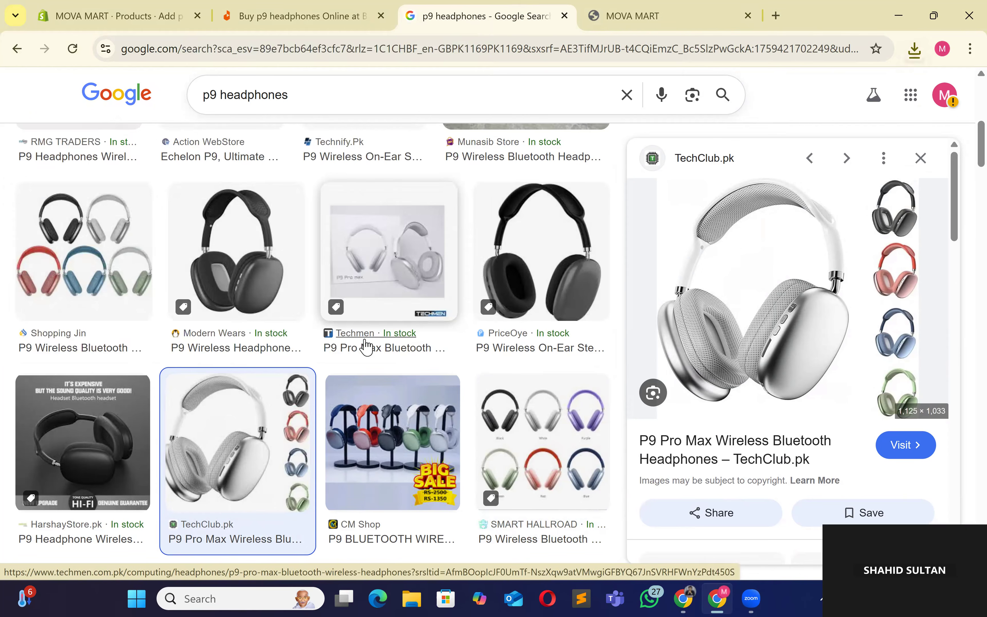
Step: Return to the Shopify admin by way of Daraz and look over the whole Add product form
left_click(301, 14)
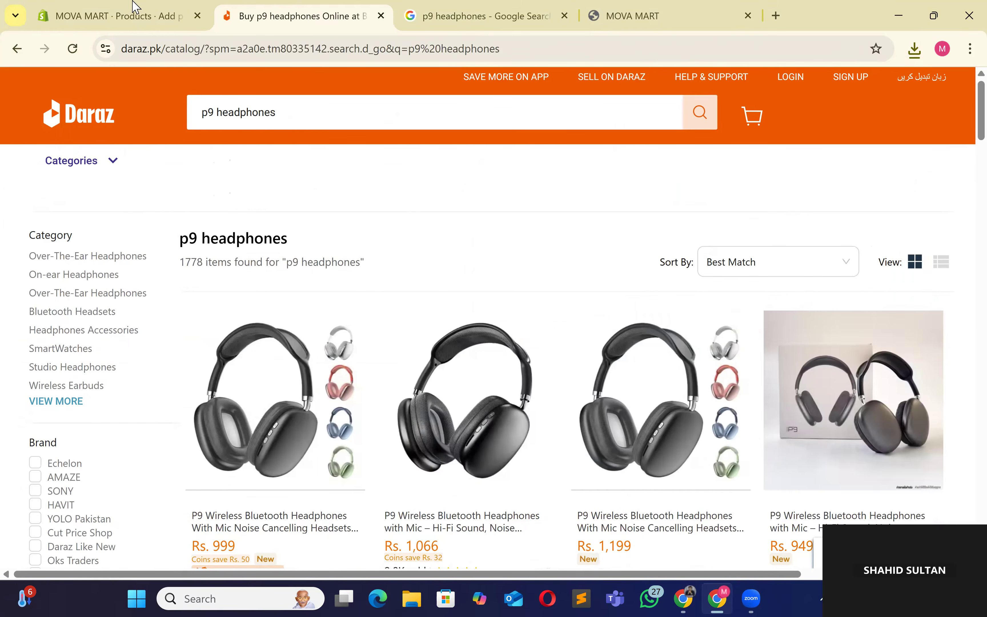
key("ctrl+1")
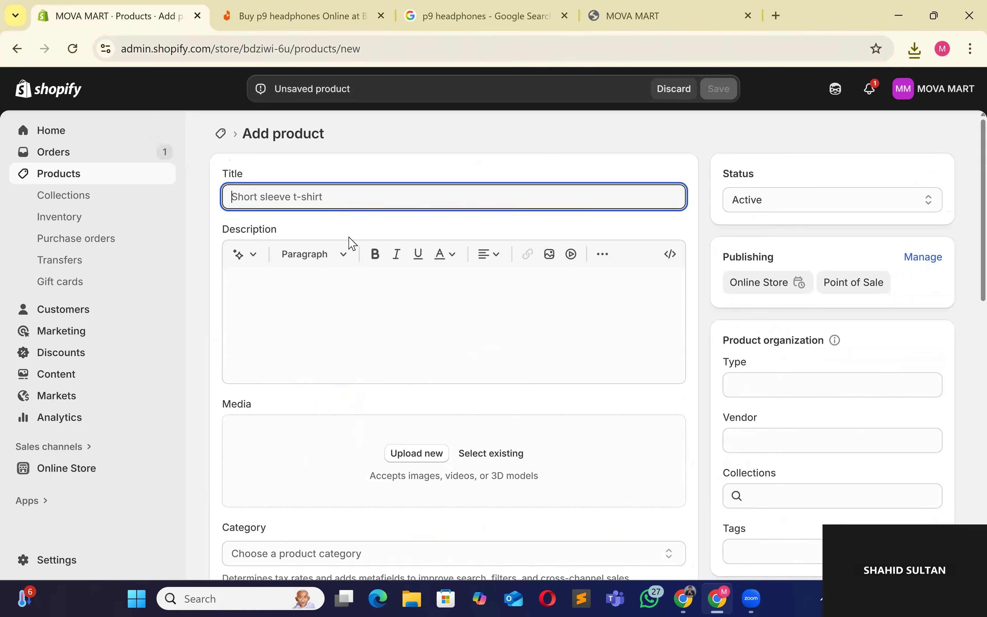
scroll(484, 264, "down", 10)
scroll(483, 264, "up", 10)
Step: Switch to the Daraz search results and open the first P9 Wireless Bluetooth Headphones listing
left_click(326, 12)
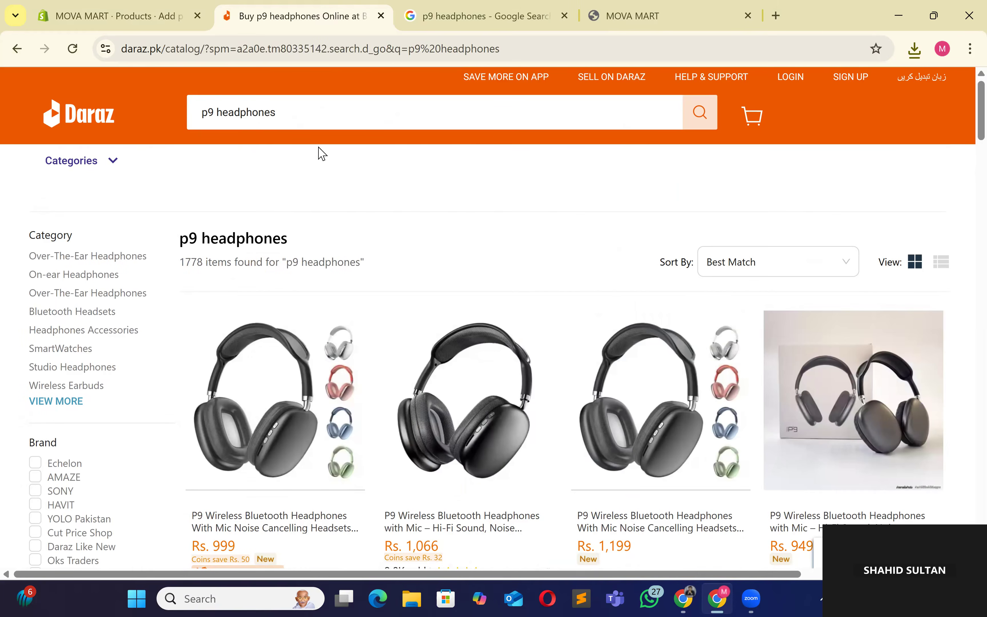
scroll(330, 314, "down", 2)
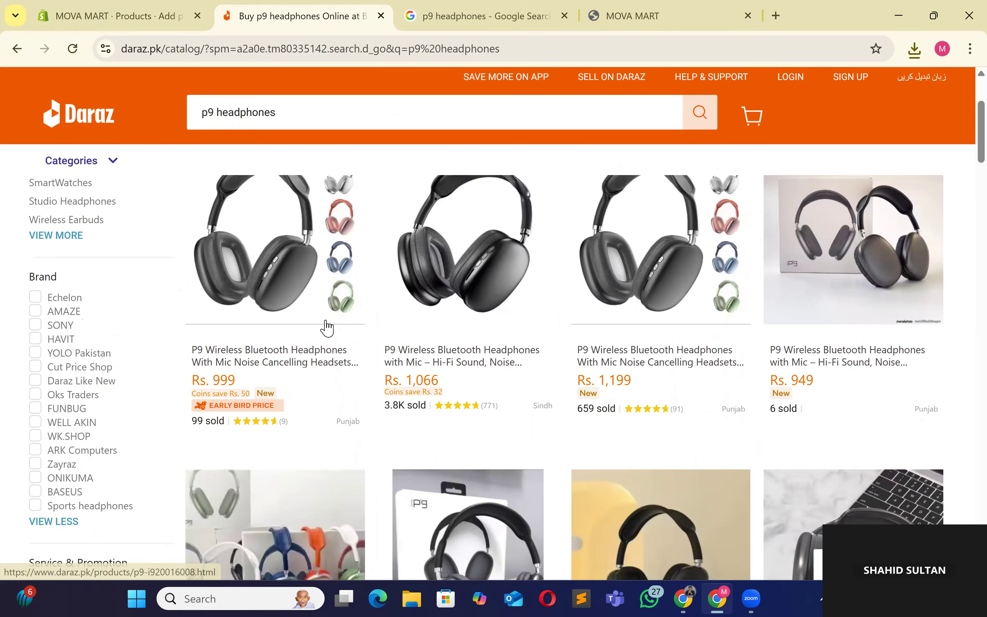
left_click(327, 328)
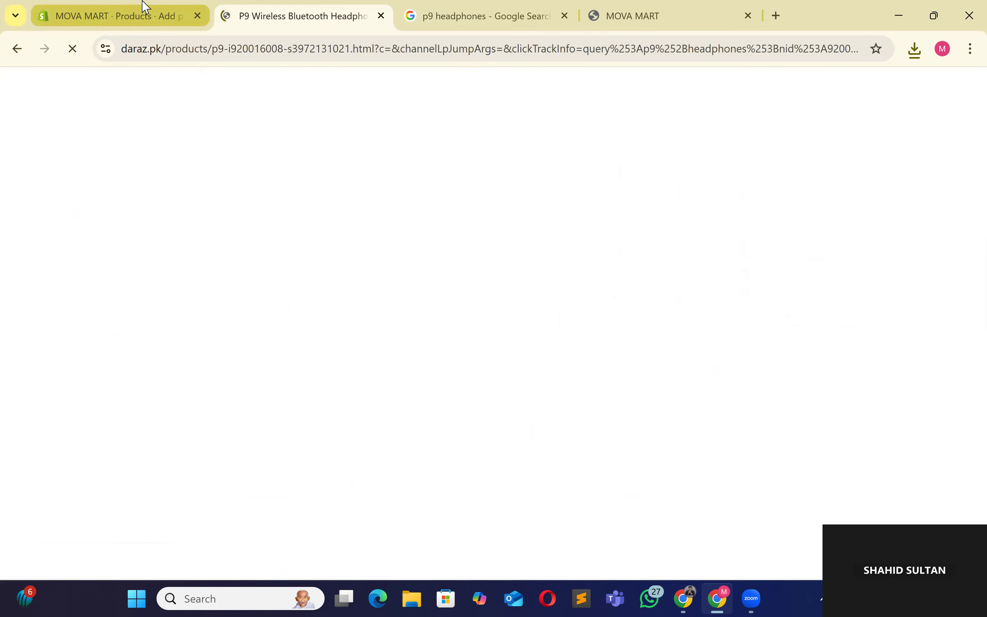
left_click(145, 6)
left_click(304, 8)
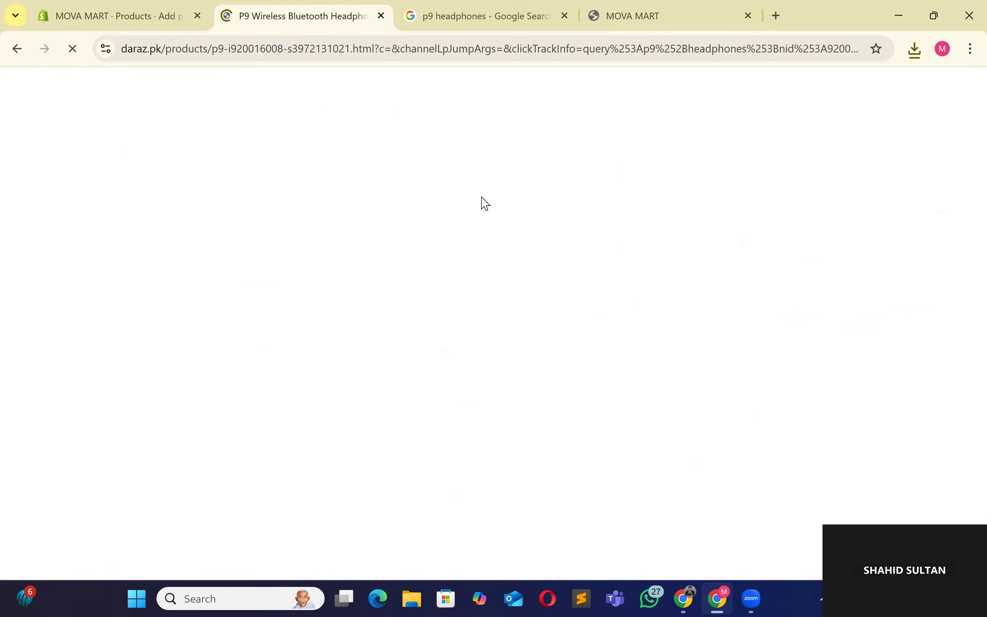
left_click(474, 6)
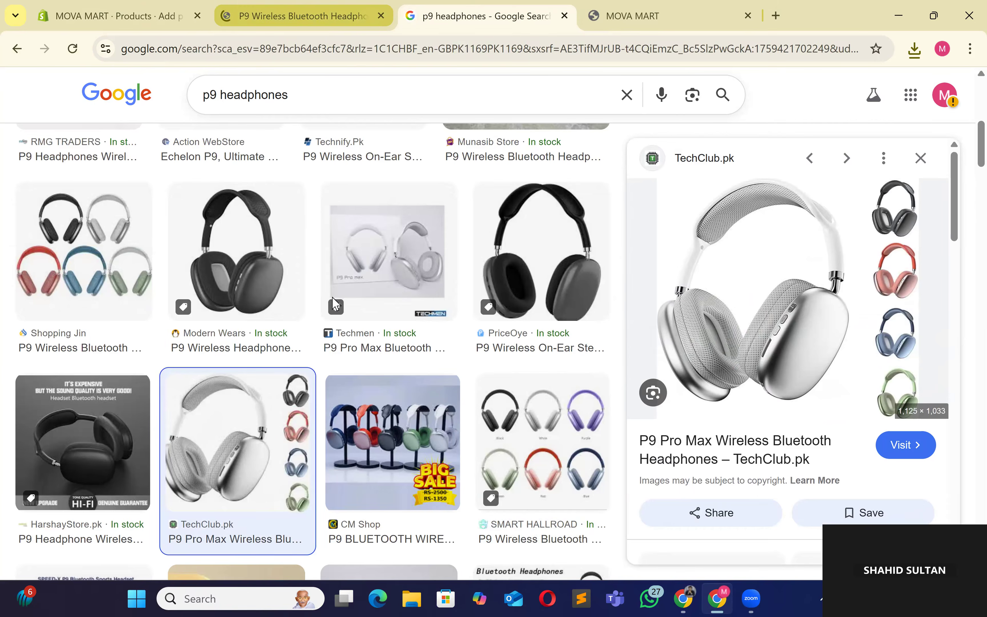
key("ctrl+shift+Tab")
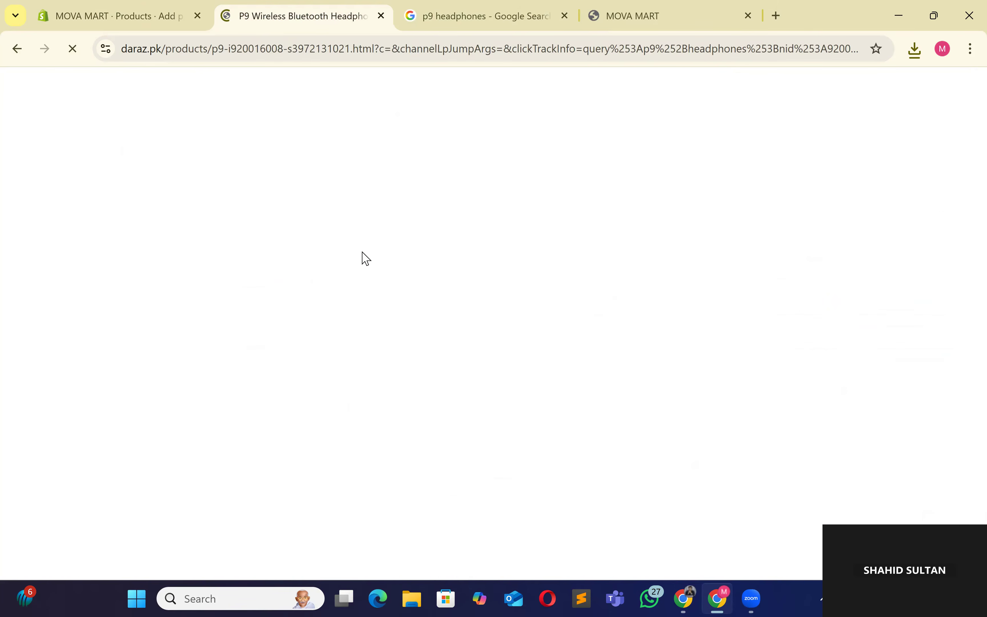
left_click(650, 7)
Step: Try to paste the full Daraz listing title into the new product's Title field, and clear it
left_click(314, 6)
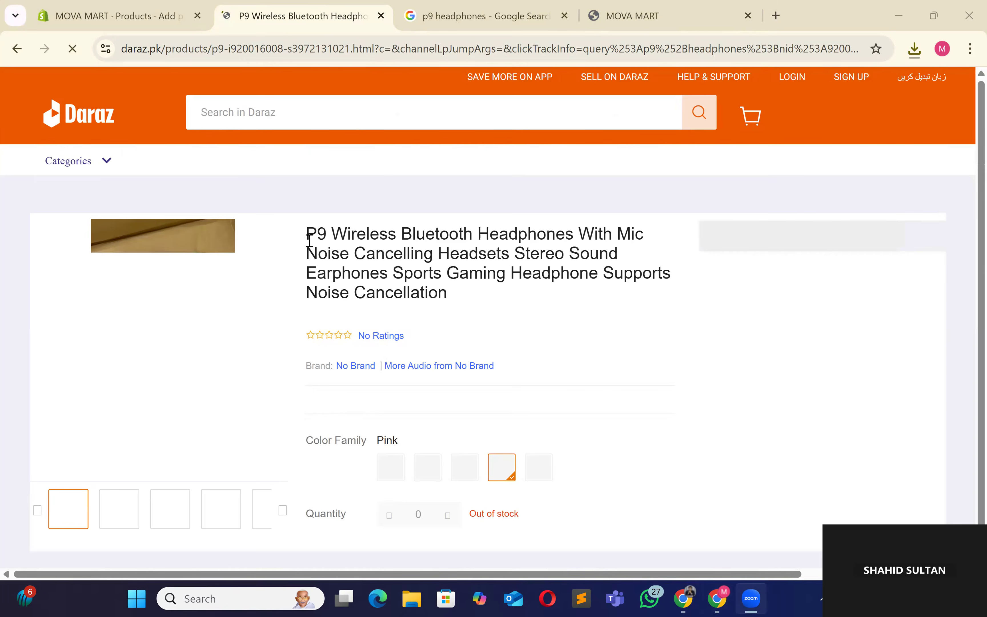
left_click_drag(308, 234, 463, 311)
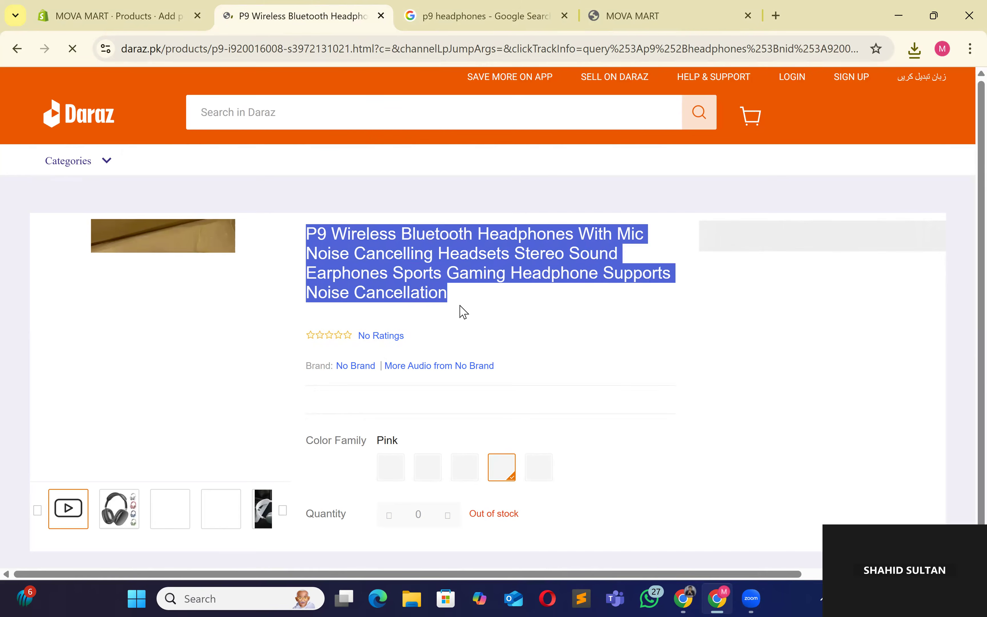
left_click_drag(306, 234, 573, 242)
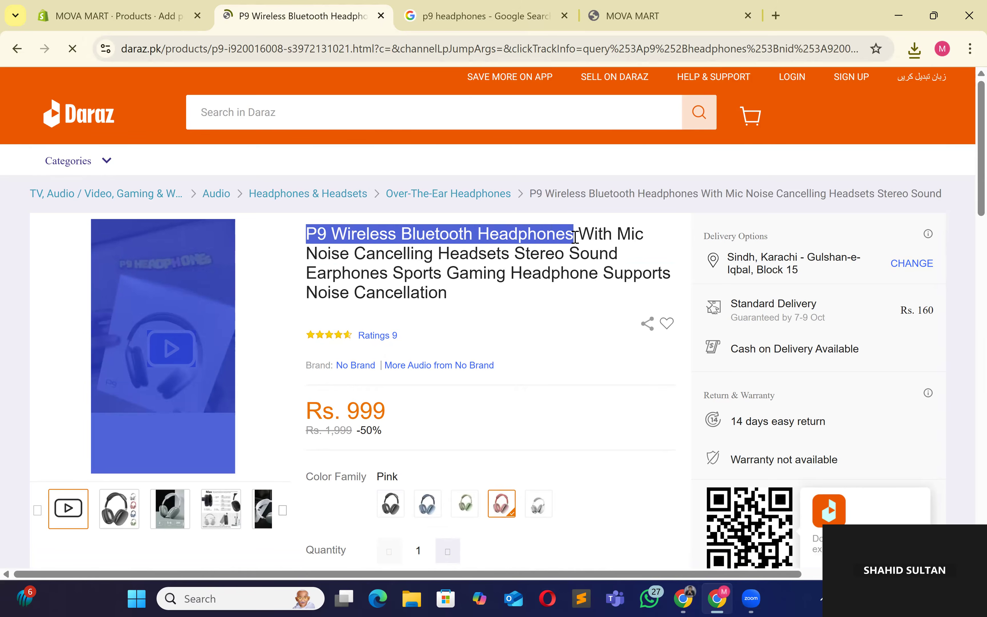
left_click(144, 9)
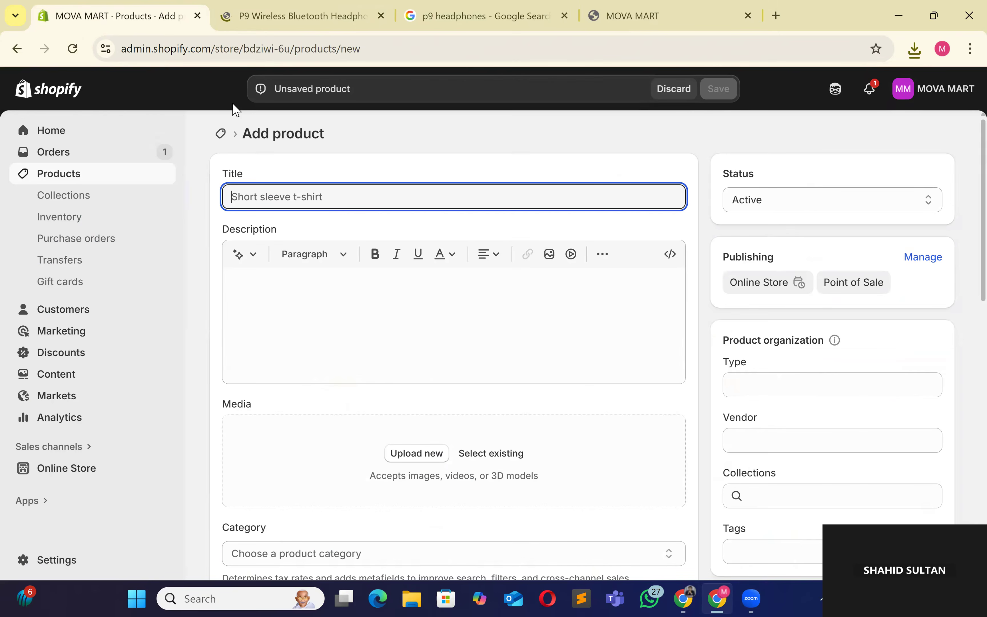
key("ctrl+v")
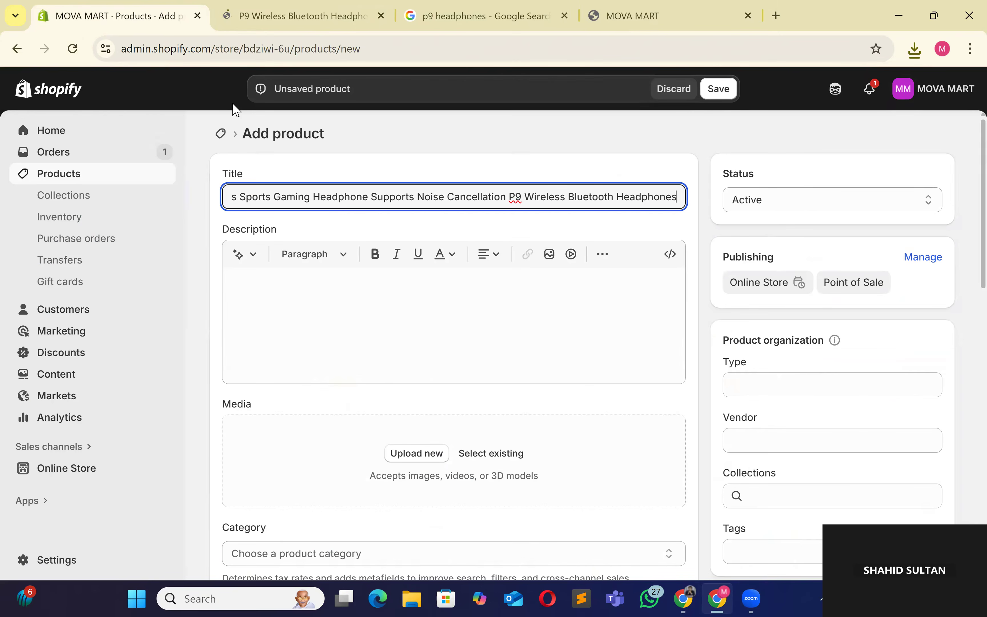
double_click(455, 200)
key("ctrl+a")
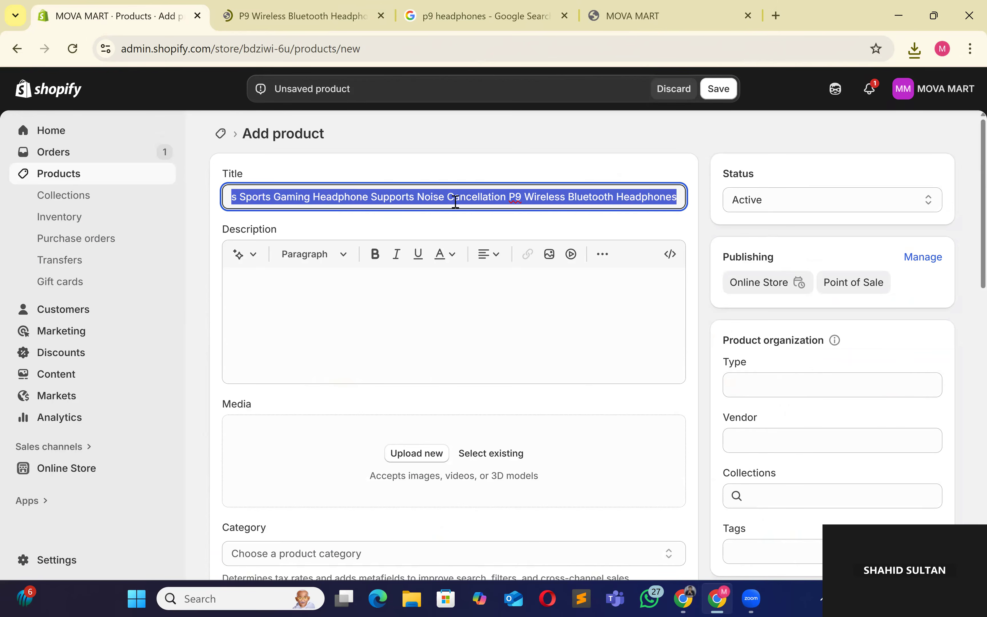
key("BackSpace")
Step: Copy only "P9 Wireless Bluetooth Headphones" from the Daraz listing title into the new product's Title field
left_click(305, 15)
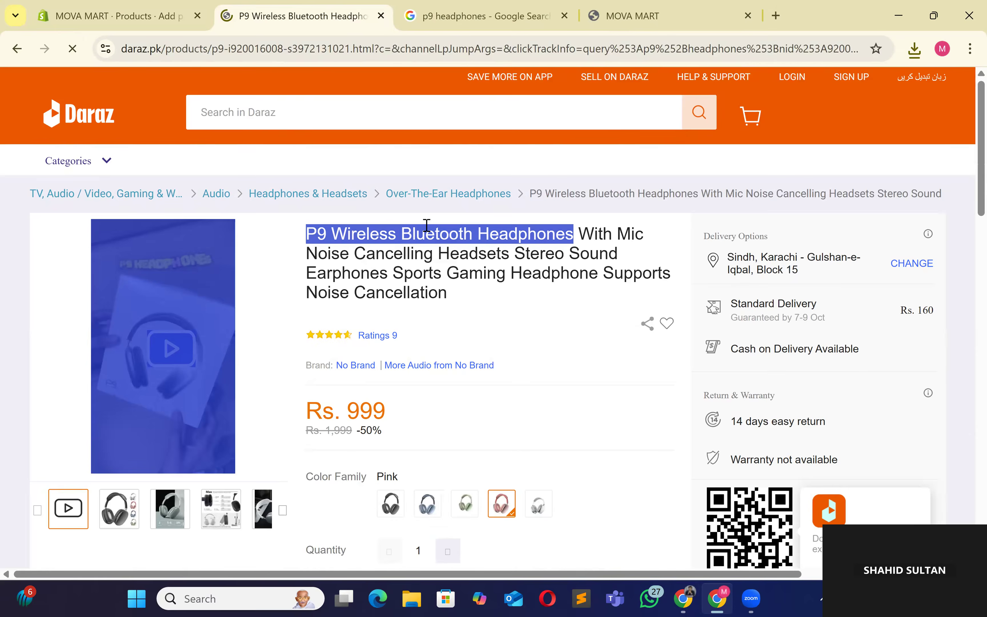
left_click_drag(304, 234, 574, 236)
key("ctrl+c")
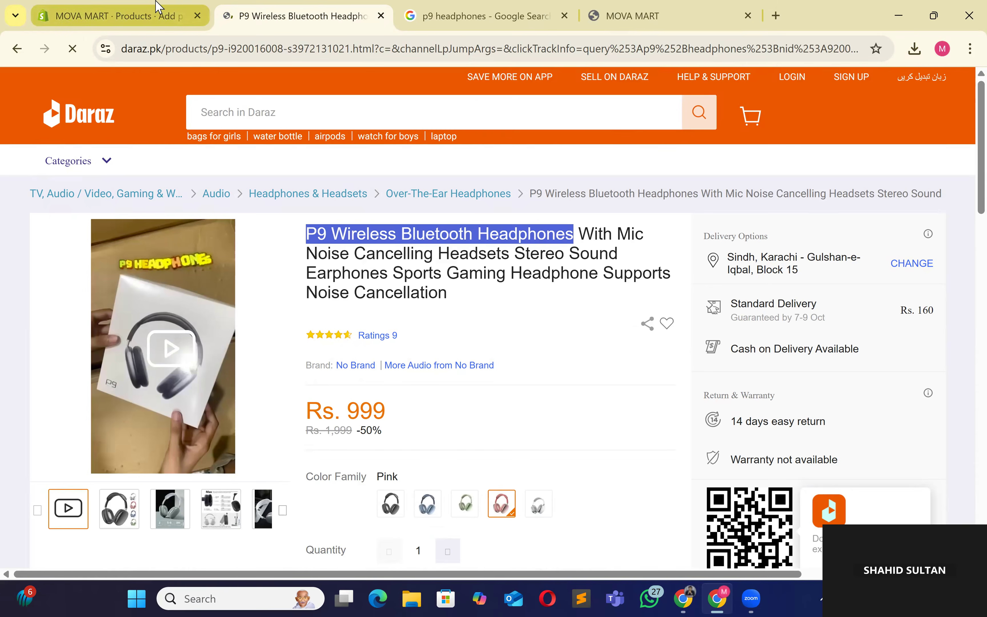
left_click(159, 12)
key("ctrl+v")
left_click(473, 223)
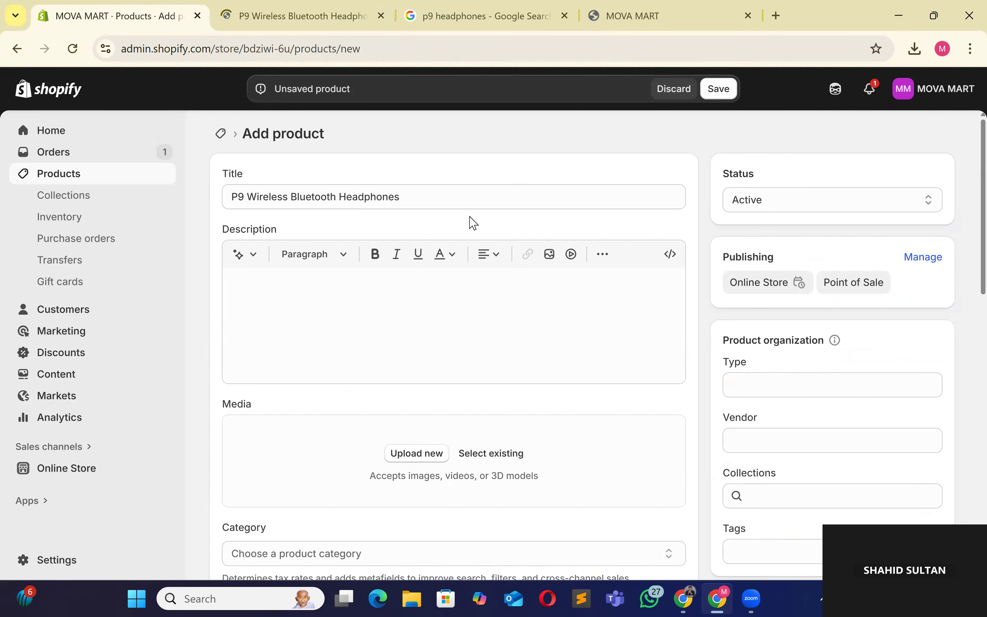
Step: Make the Shopify product's Description ready for text and expand the full product details on the Daraz listing
left_click(470, 307)
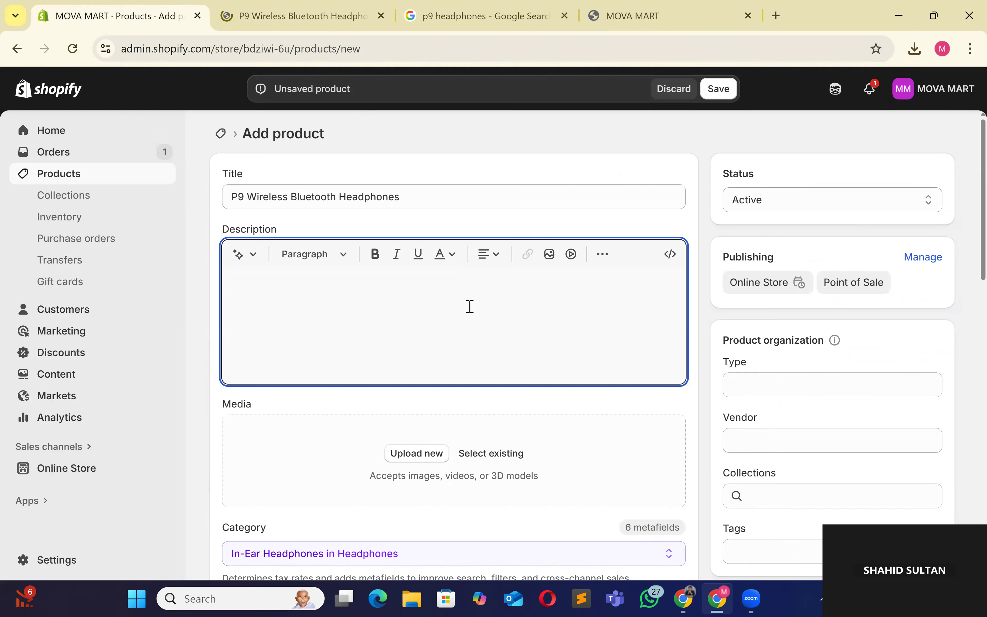
left_click(318, 12)
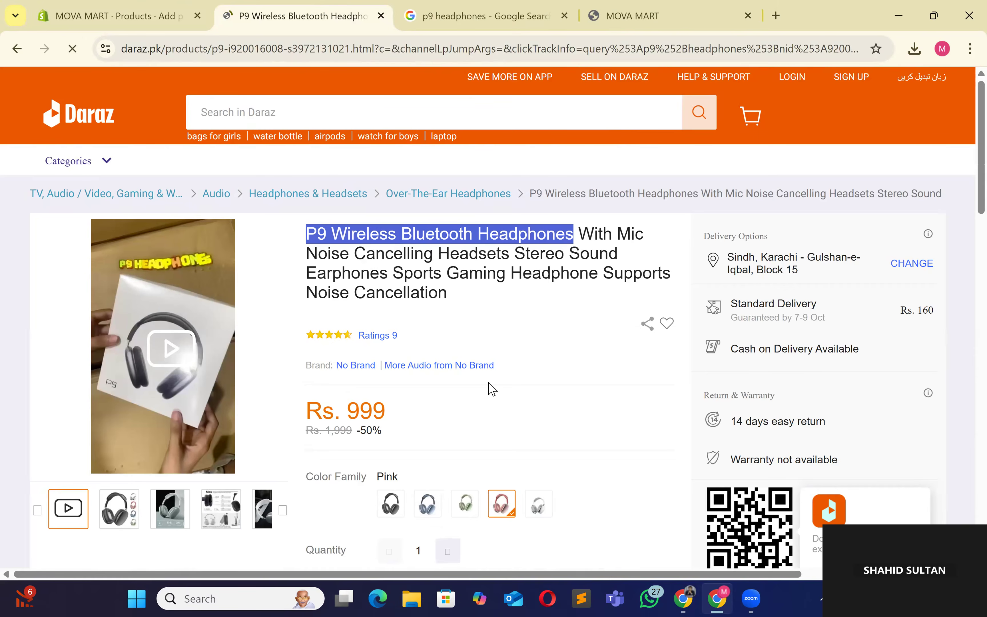
scroll(492, 389, "down", 5)
scroll(492, 389, "down", 4)
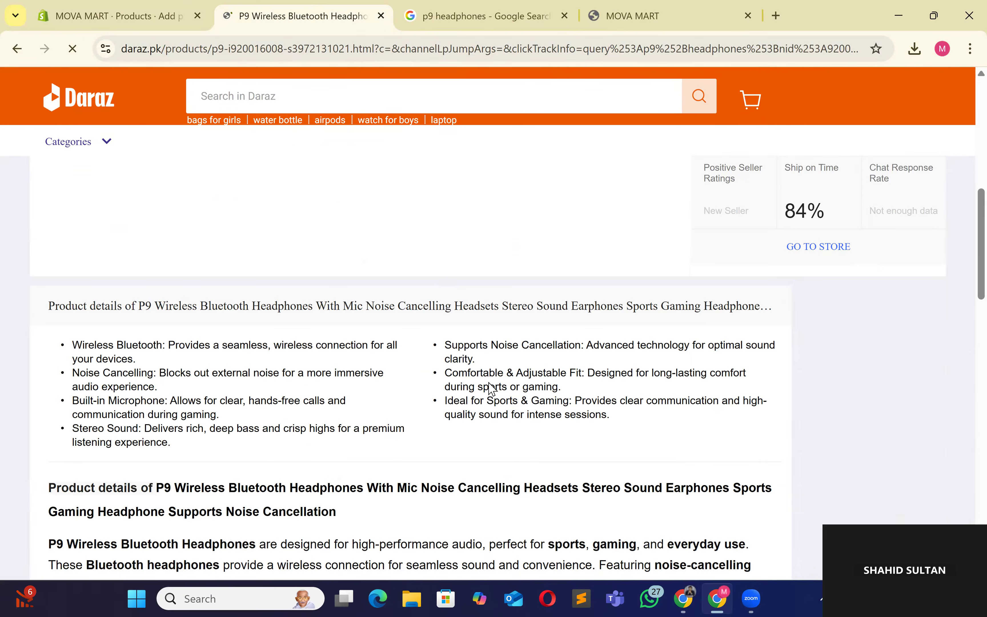
scroll(447, 445, "down", 10)
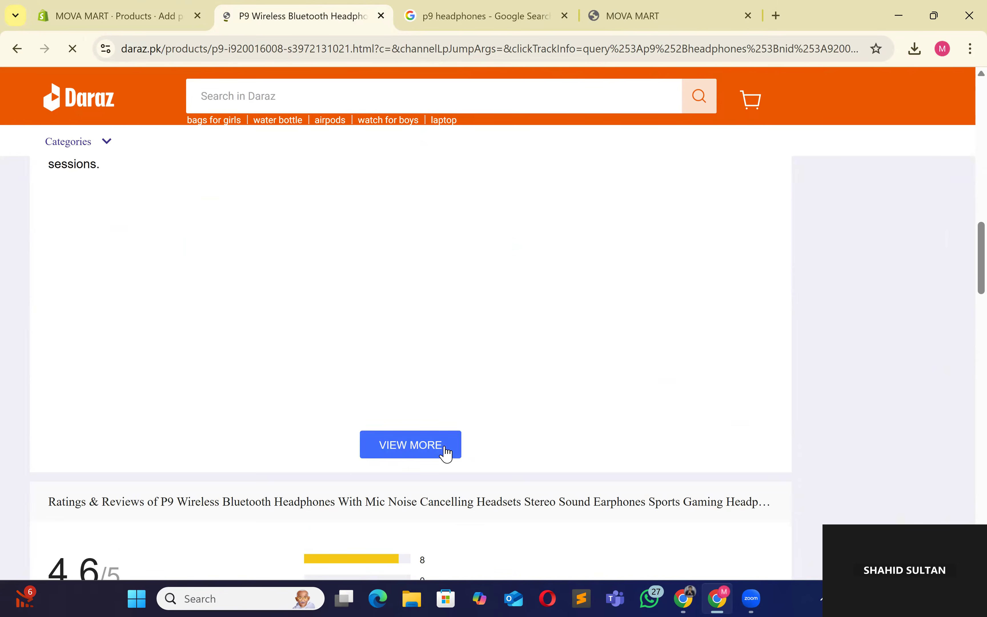
left_click(447, 445)
Step: Look through the expanded Daraz product details, including the description text, feature pictures, specifications and ratings
scroll(448, 453, "down", 10)
scroll(448, 453, "up", 14)
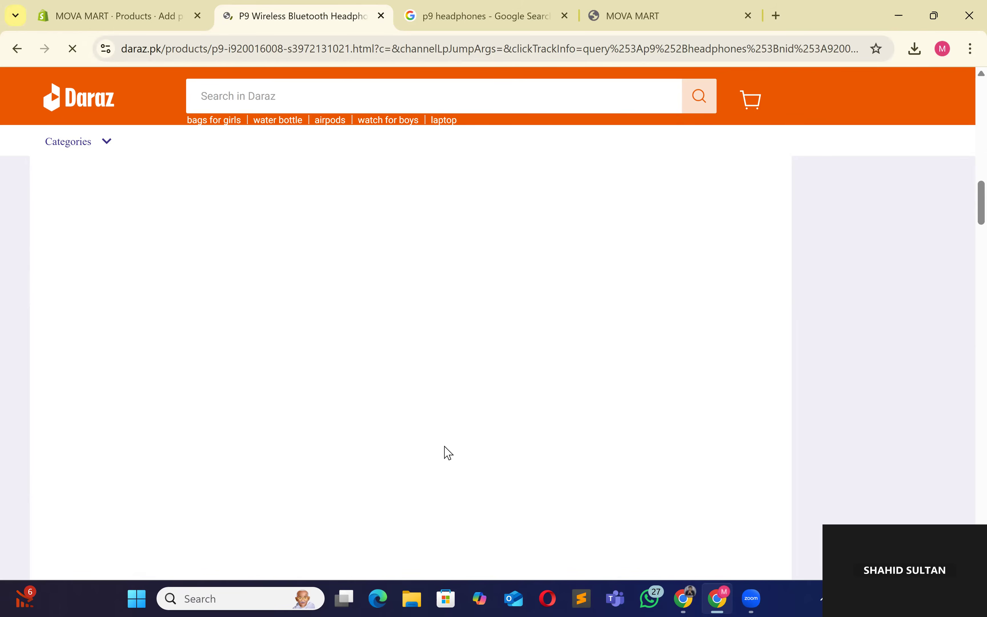
scroll(448, 453, "up", 3)
scroll(448, 453, "down", 5)
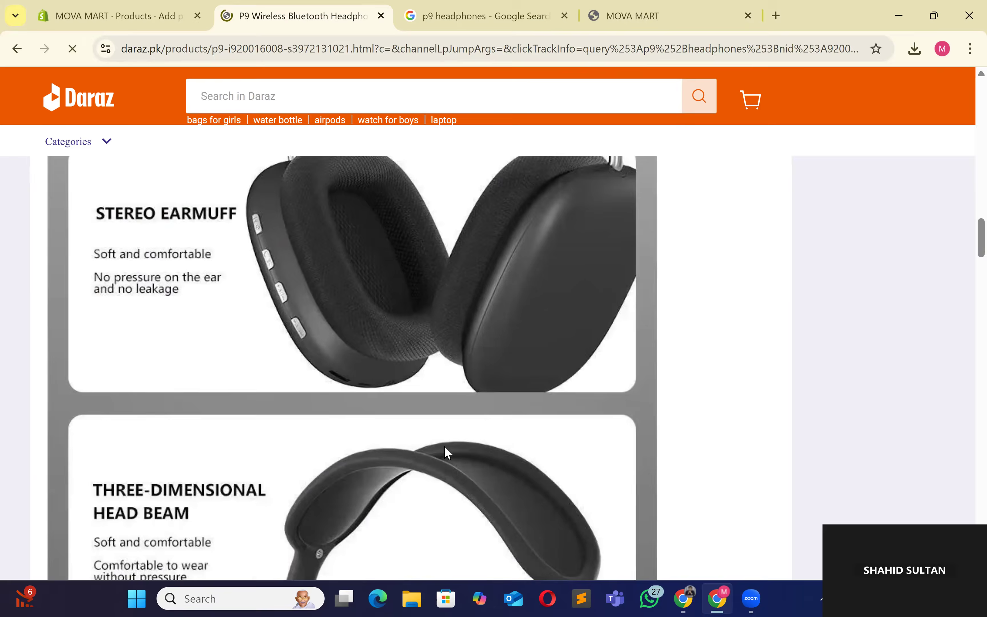
scroll(448, 452, "down", 5)
scroll(448, 453, "down", 10)
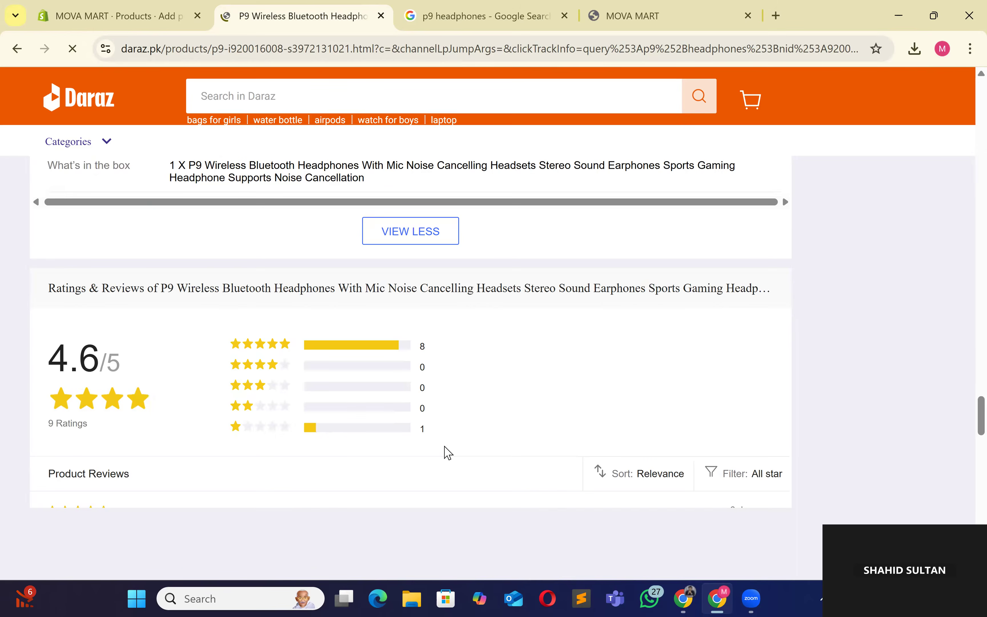
scroll(445, 420, "up", 8)
scroll(445, 419, "up", 5)
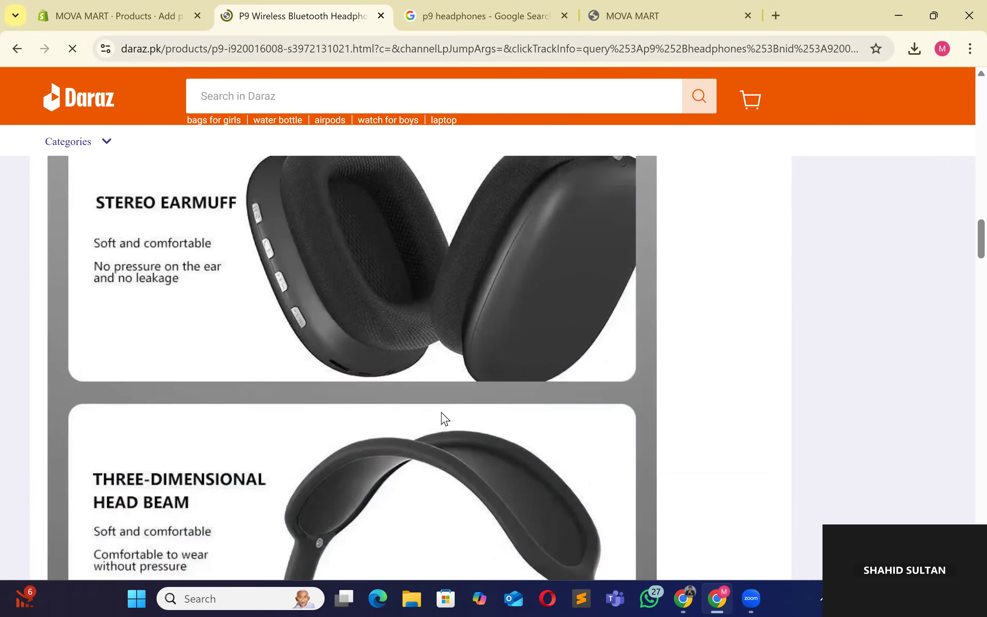
scroll(445, 419, "up", 8)
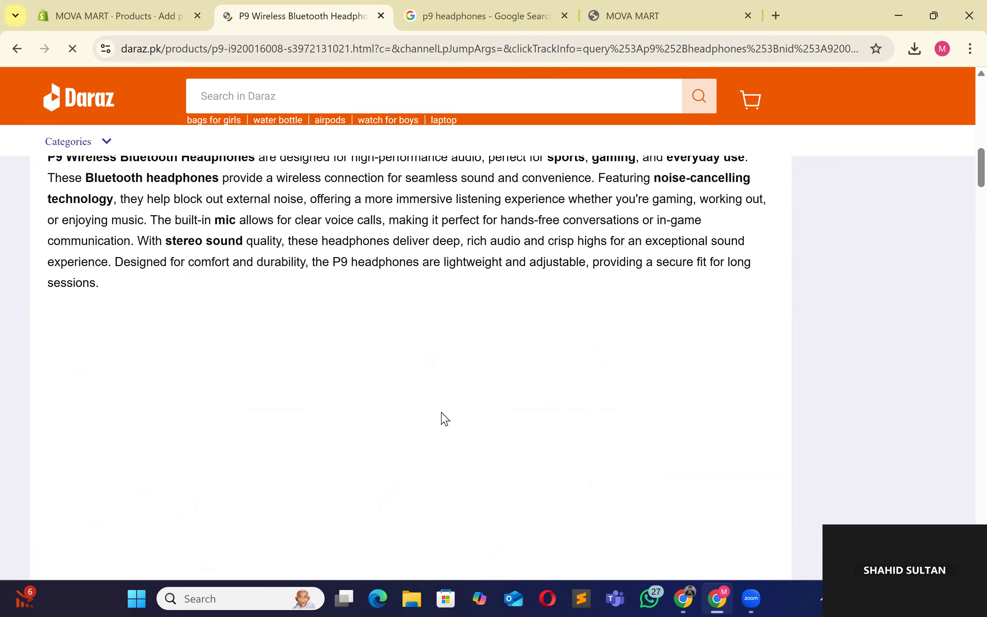
Step: Copy the Daraz product details, from the heading through the last feature picture, into the Shopify product's Description
scroll(445, 419, "up", 5)
left_click_drag(48, 364, 589, 598)
left_click_drag(544, 593, 651, 359)
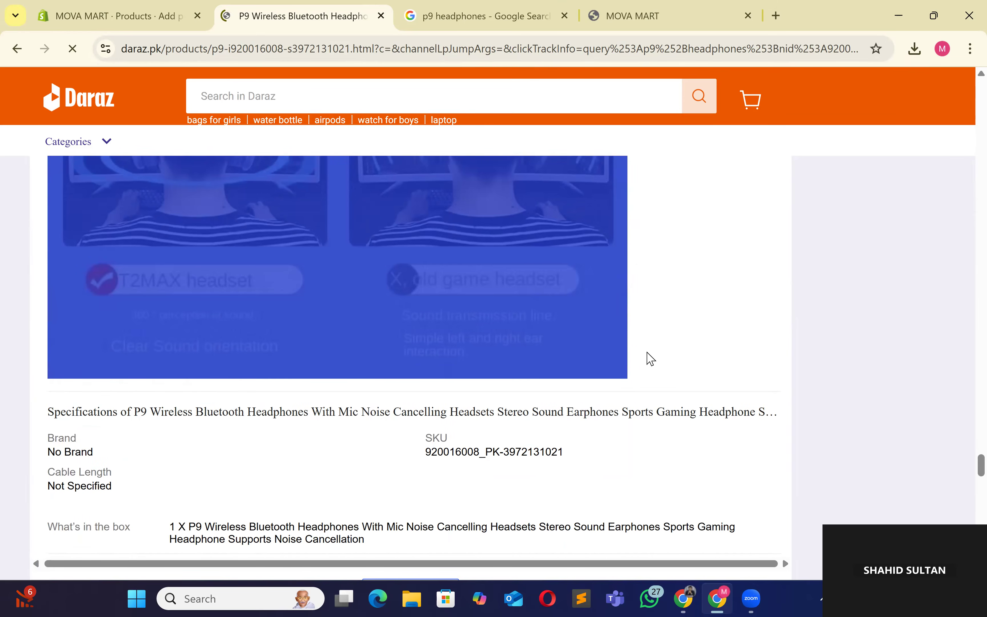
left_click(37, 6)
key("ctrl+v")
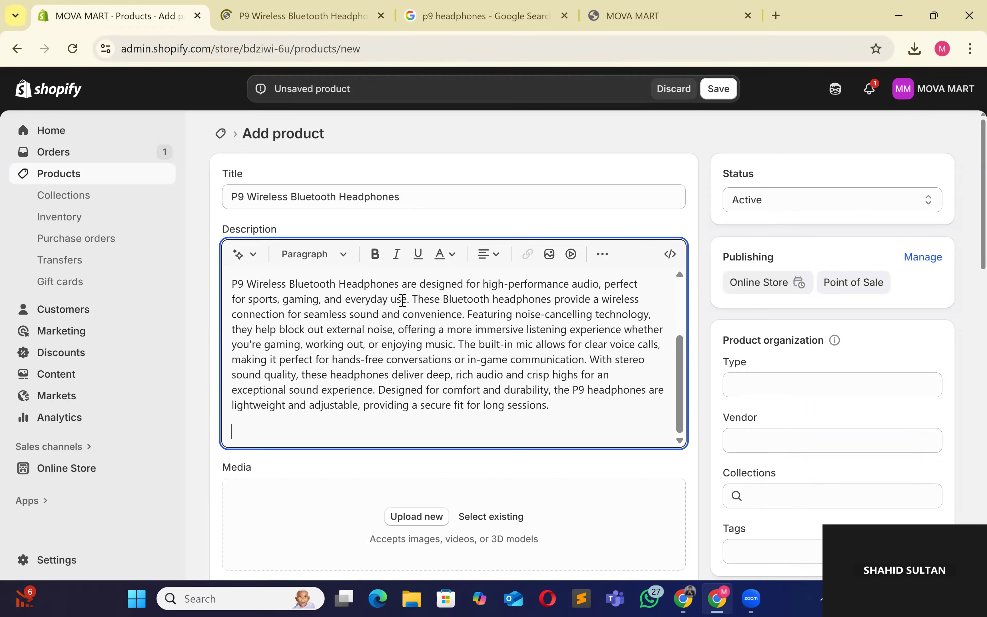
Step: Shorten the description heading's opening to "Product details:" on its own line and remove the word "of" before the product name
scroll(402, 300, "up", 3)
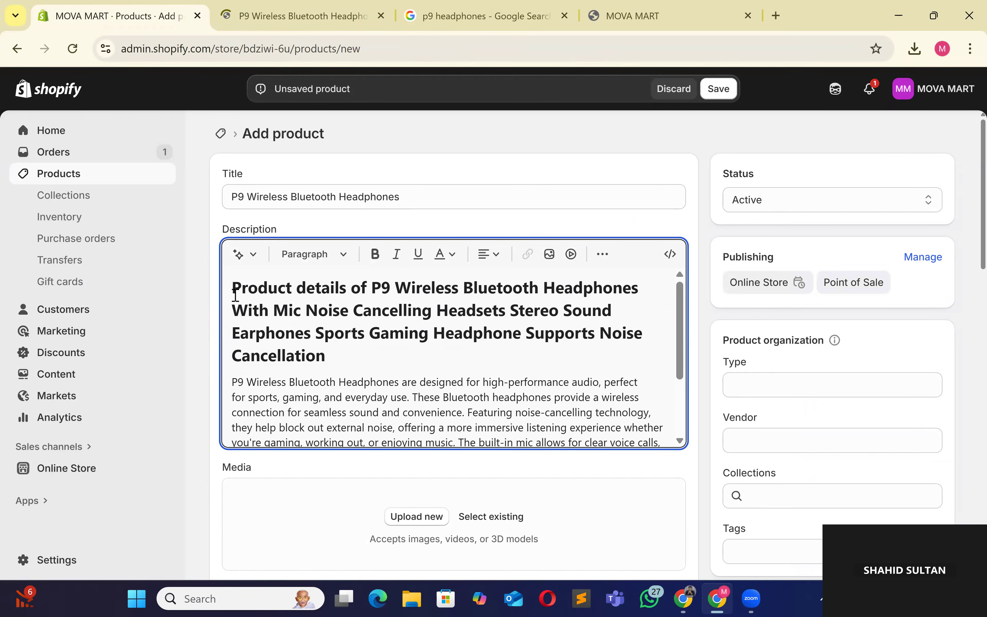
left_click(292, 288)
left_click(347, 288)
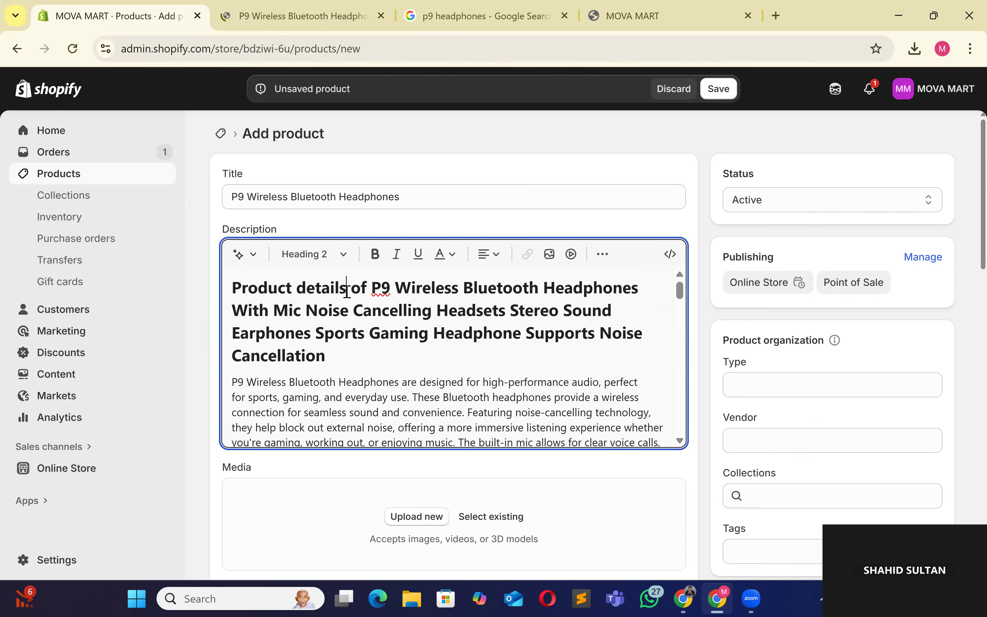
key("Return")
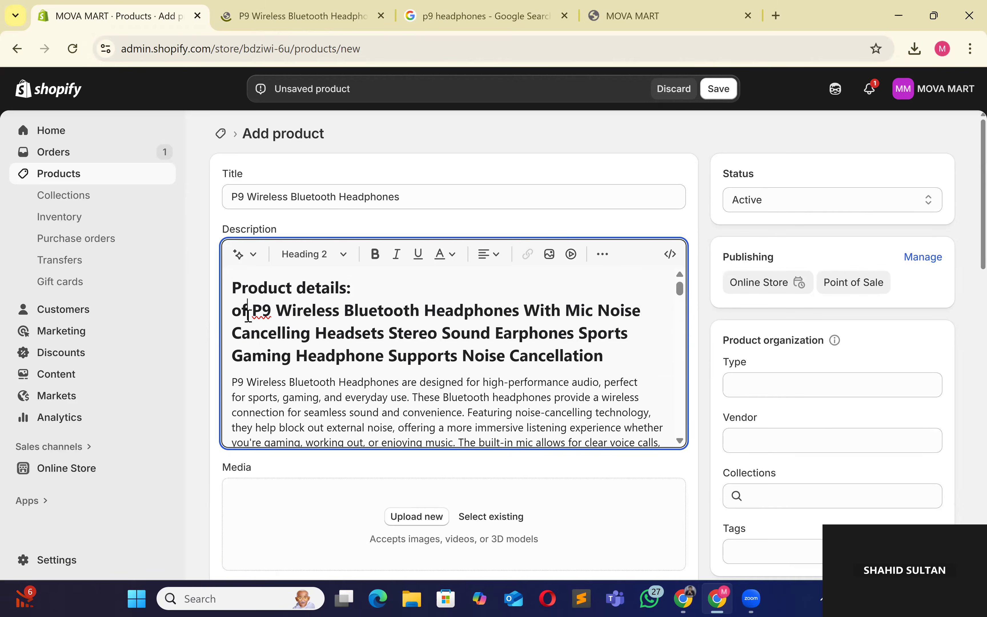
key("BackSpace")
key("BackSpace")
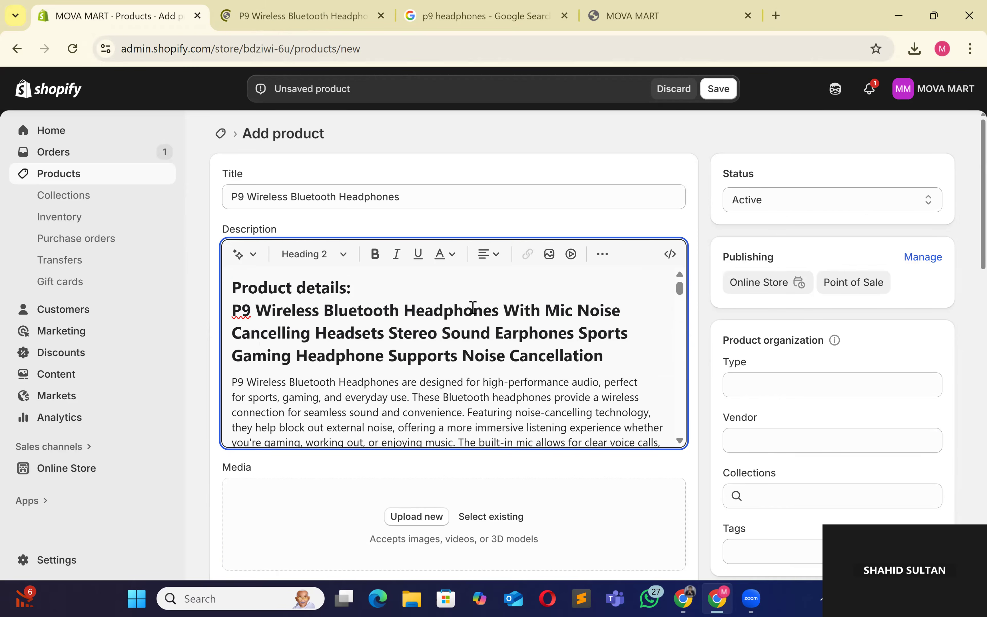
Step: Delete "With Mic Noise Cancelling Headsets Stereo Sound Earphones Sports Gaming Headphone Supports Noise Cancellation" from the description heading
left_click(624, 363, "shift")
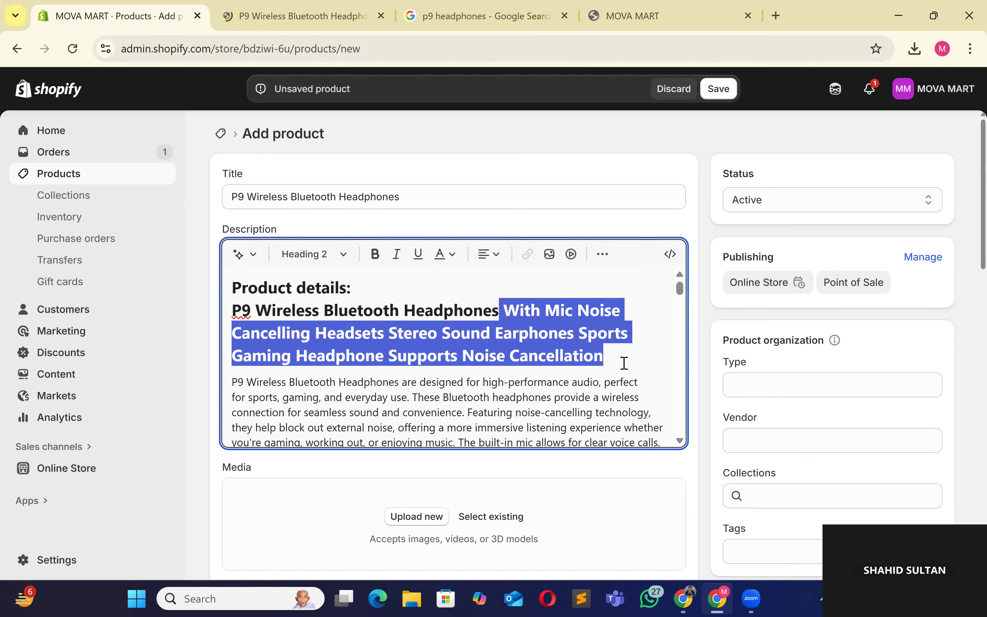
key("BackSpace")
left_click(624, 363)
type("i")
key("BackSpace")
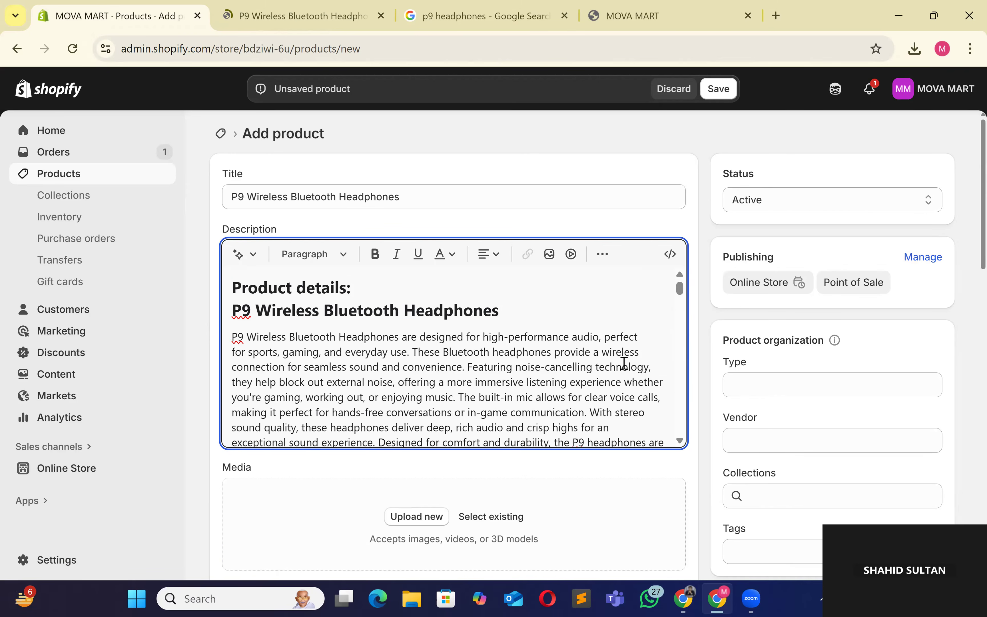
Step: Enclose the heading line P9 Wireless Bluetooth Headphones in double quotation marks
type("/")
key("BackSpace")
left_click(517, 318)
left_click(230, 311)
type("\"")
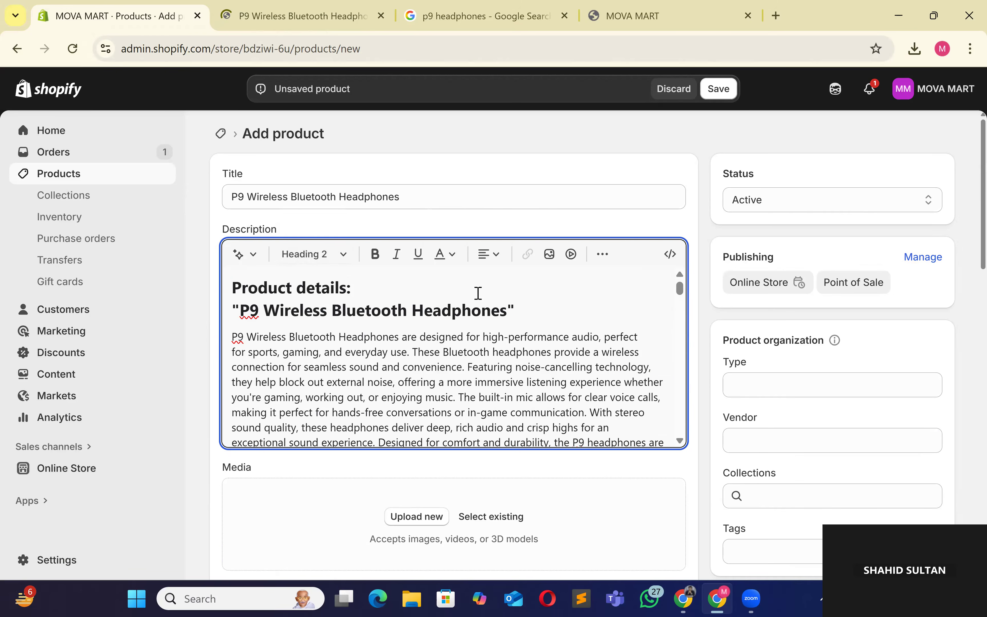
Step: Review the pasted description's paragraph and feature pictures, and return to its heading
scroll(579, 313, "down", 3)
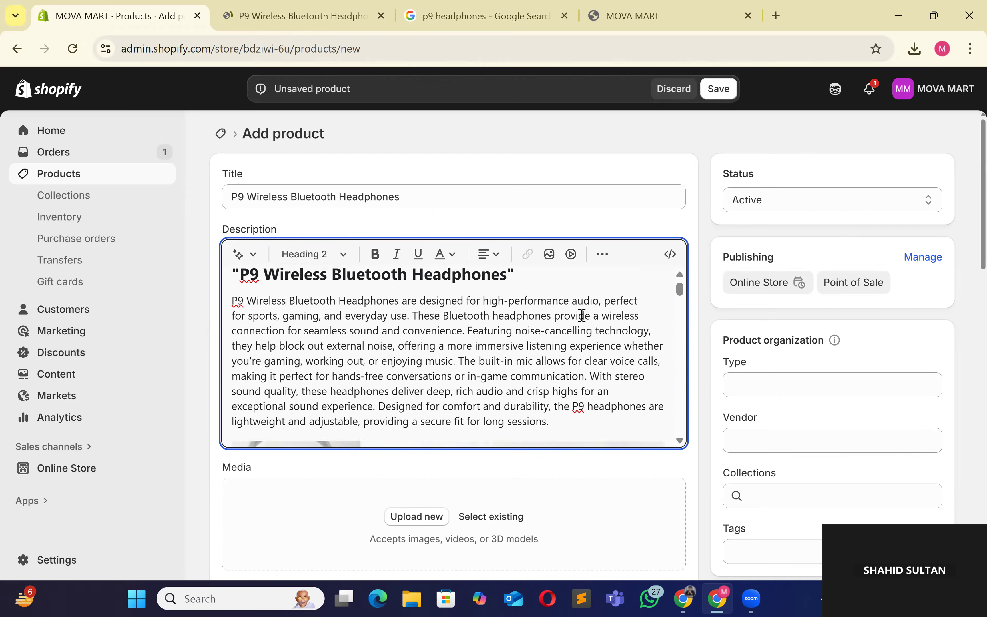
scroll(582, 315, "down", 5)
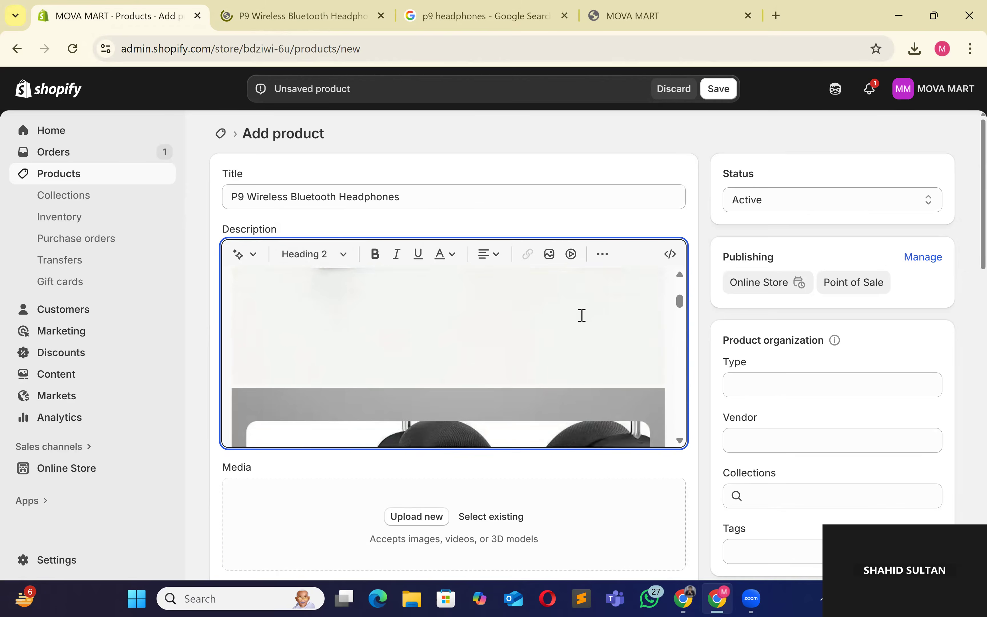
scroll(582, 315, "down", 7)
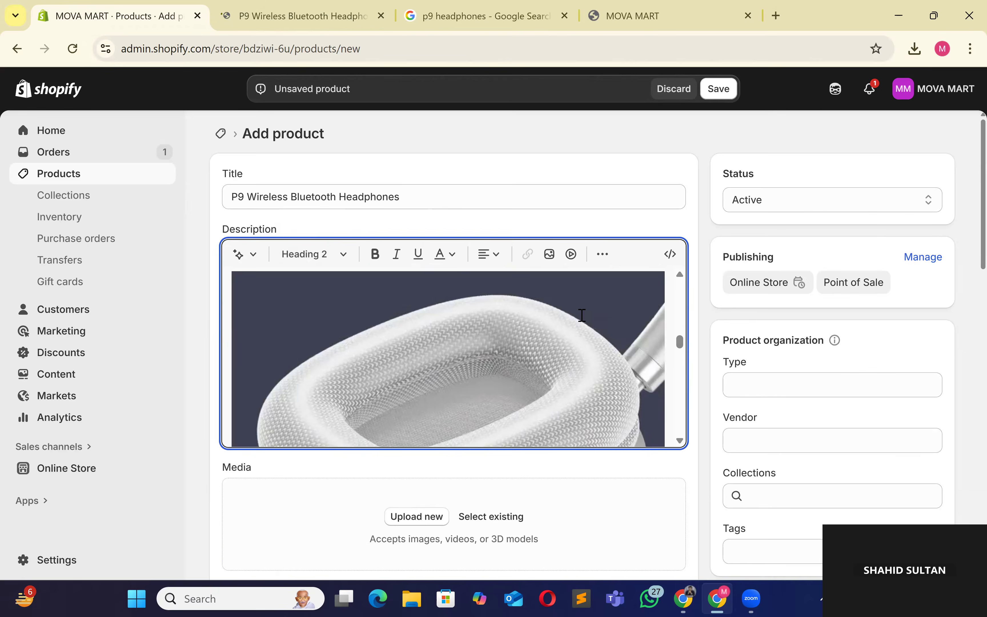
scroll(582, 315, "down", 2)
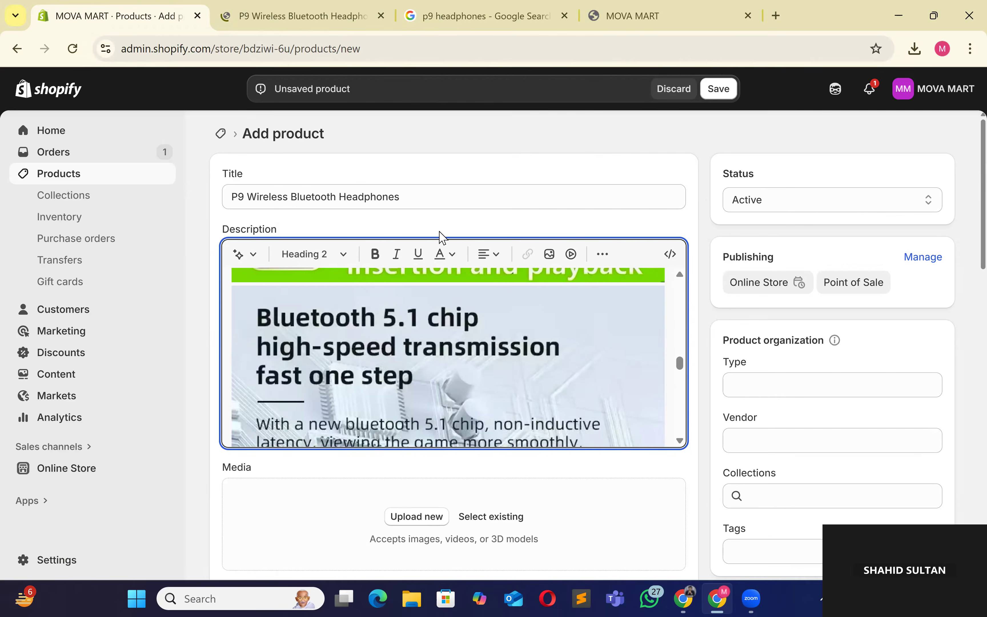
scroll(443, 237, "down", 2)
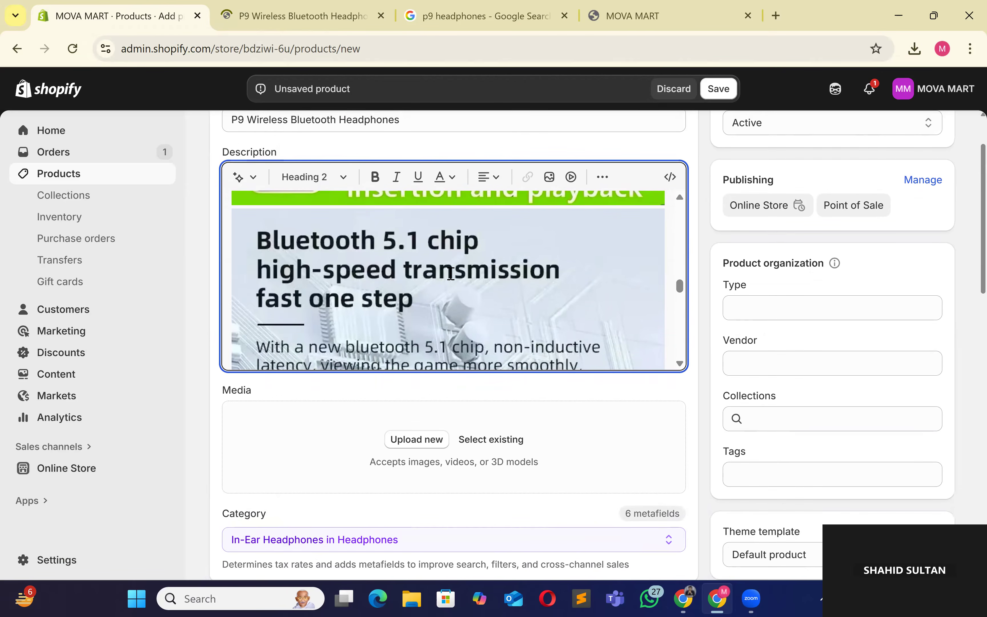
scroll(451, 274, "up", 2)
scroll(450, 274, "up", 10)
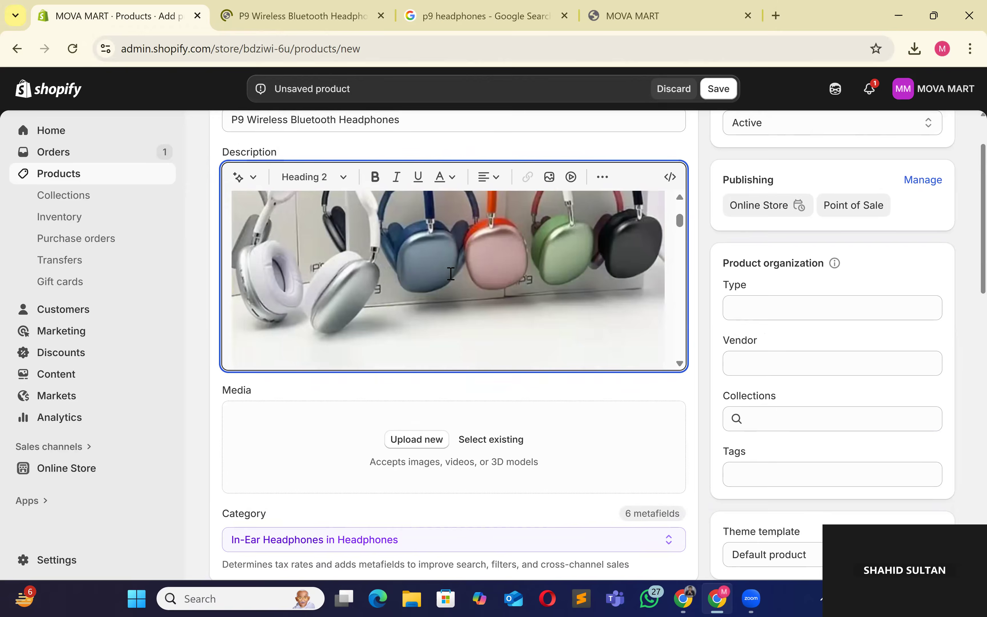
scroll(450, 274, "up", 1)
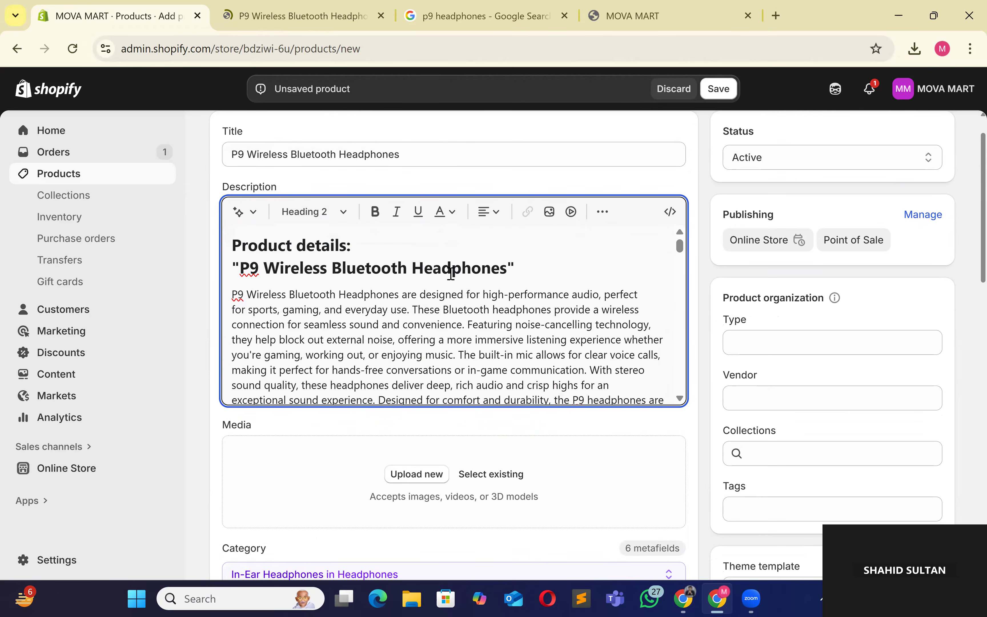
Step: Try bold formatting on the word "are" in the description's first paragraph and turn it off again
left_click(403, 295)
double_click(403, 295)
left_click(374, 211)
left_click(375, 210)
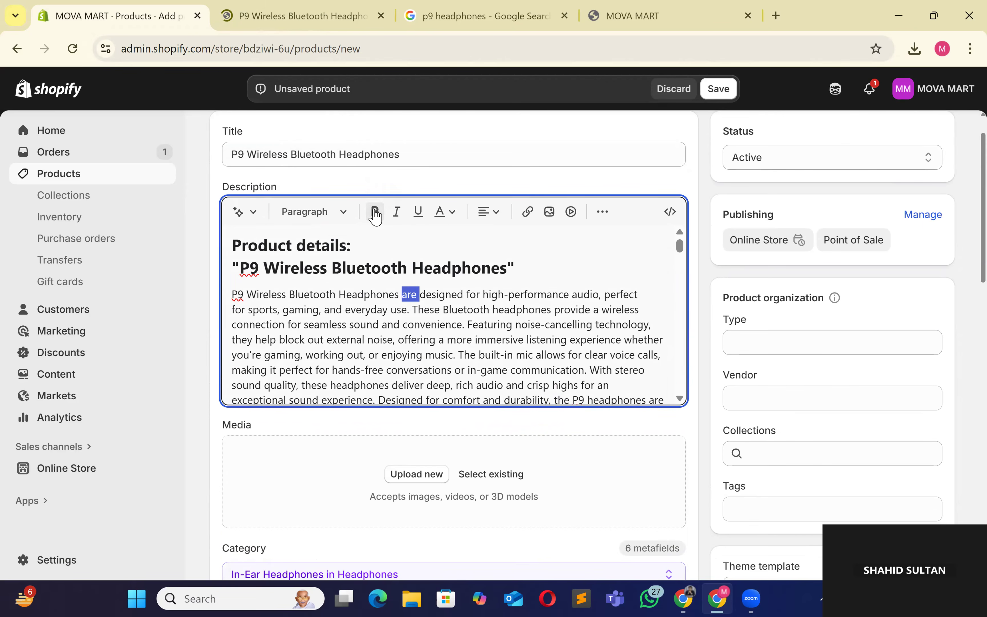
Step: Try italic formatting on the word "are" and on the whole first paragraph of the description, and clear the selection
left_click(397, 214)
left_click(397, 214)
left_click(231, 295)
scroll(528, 346, "down", 1)
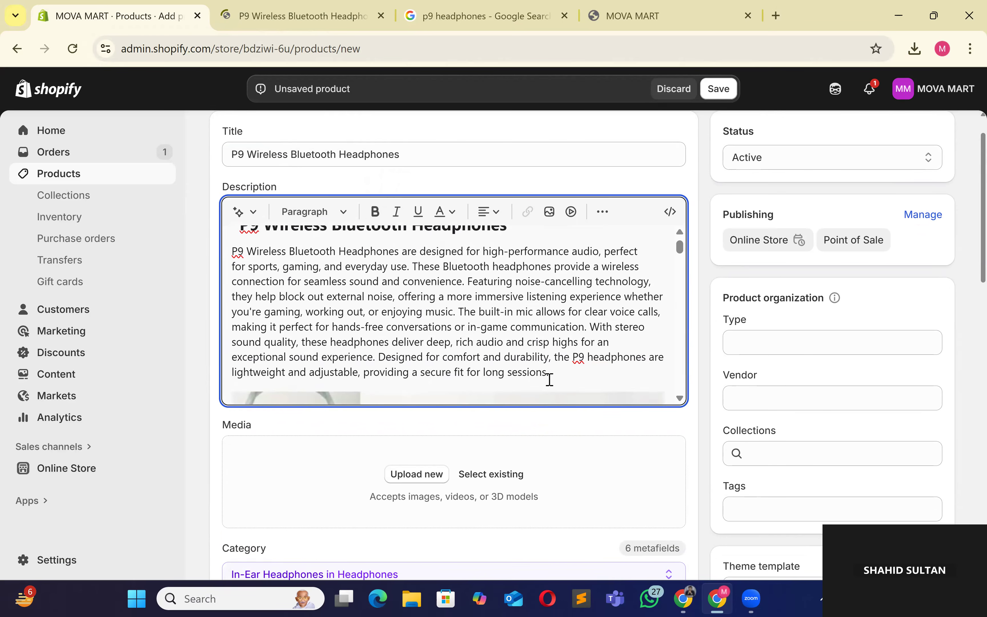
left_click_drag(555, 377, 529, 373)
left_click_drag(383, 351, 216, 282)
left_click(396, 211)
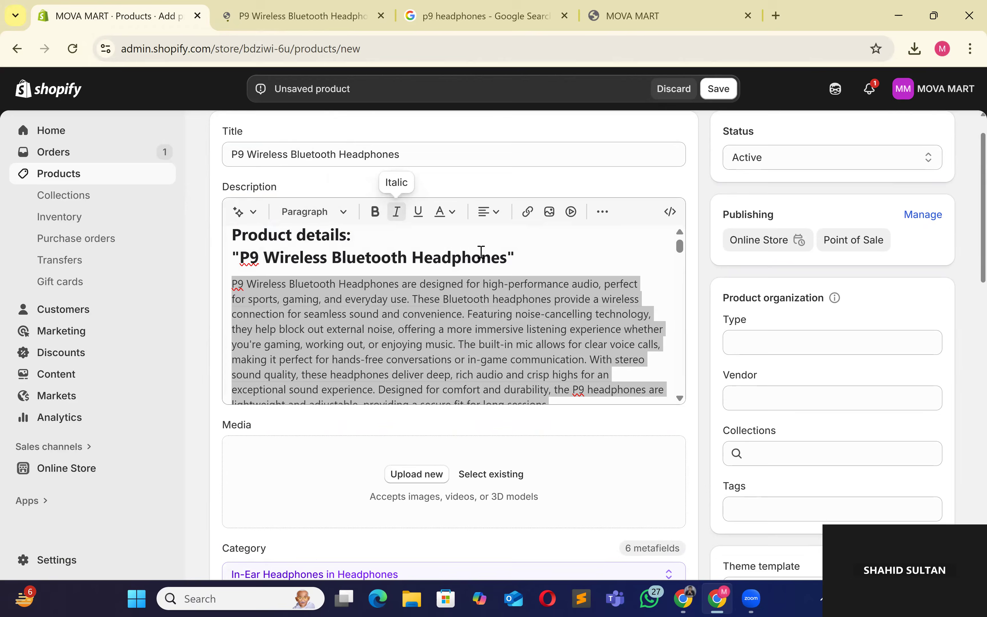
left_click(481, 255)
Step: Upload the pictures 496C3188-E970-4792-A53E-75E2C61CB445 and p9 from the Downloads folder to the product's media
scroll(524, 357, "down", 10)
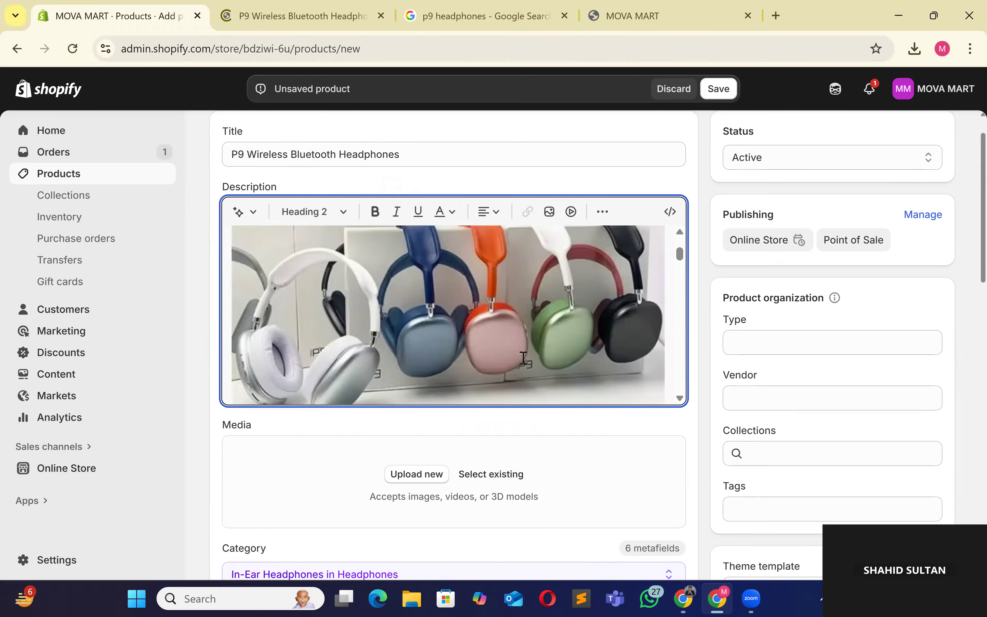
scroll(587, 350, "down", 5)
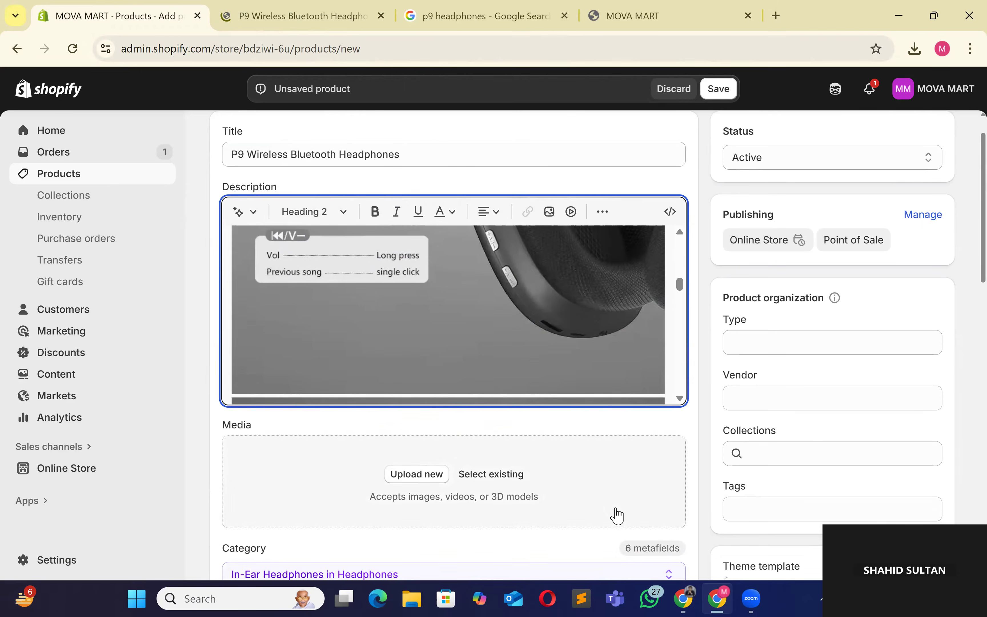
scroll(615, 515, "down", 5)
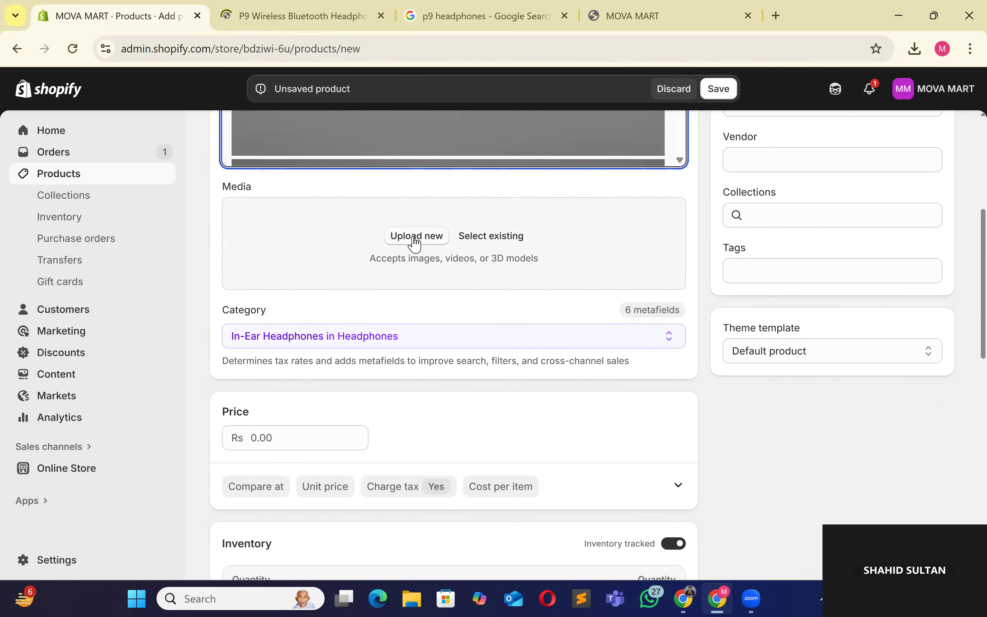
left_click(415, 240)
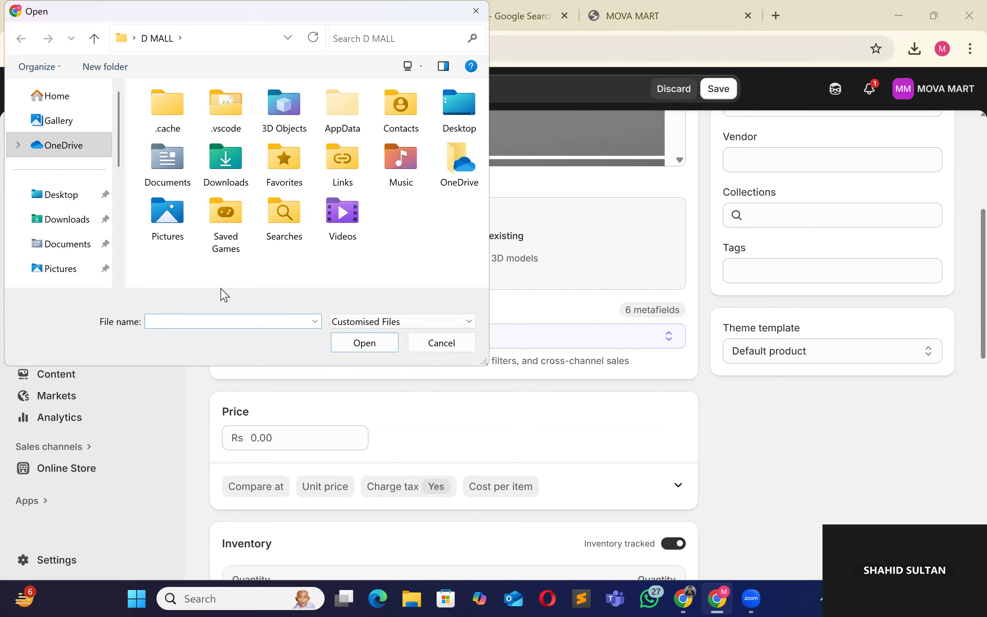
left_click(71, 129)
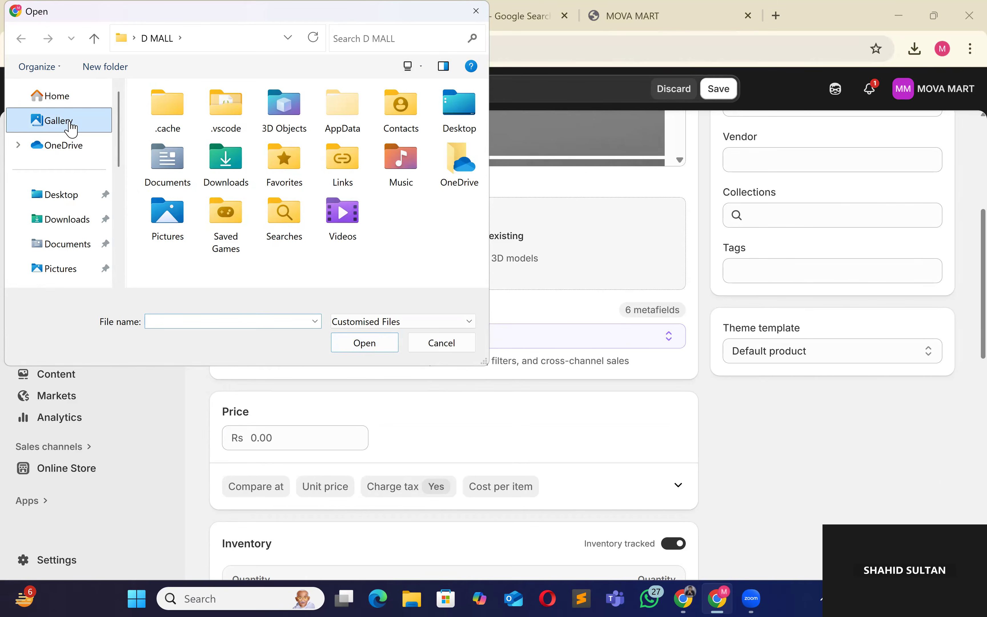
left_click(68, 200)
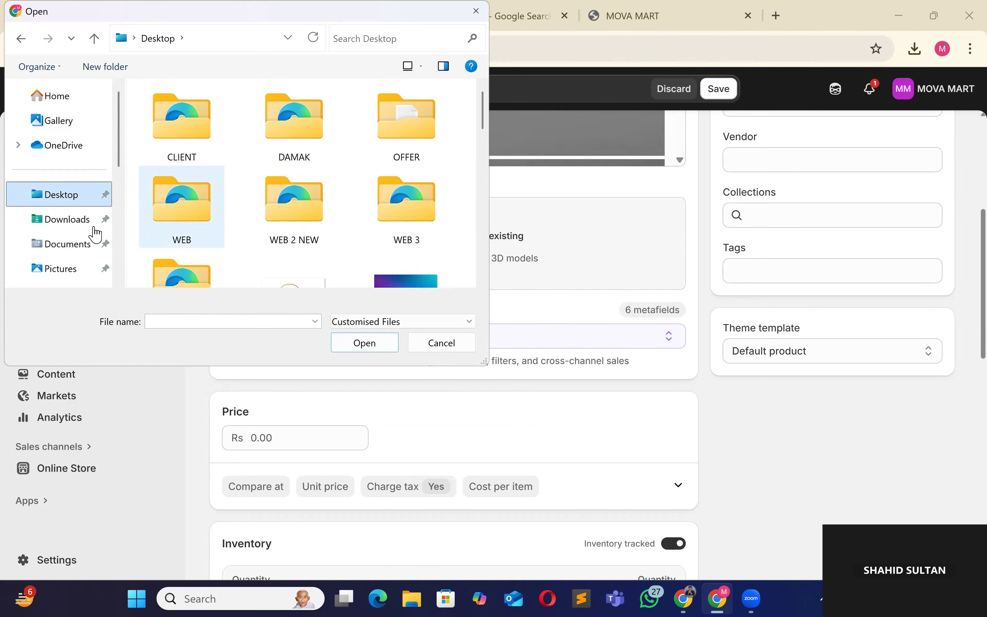
left_click(79, 221)
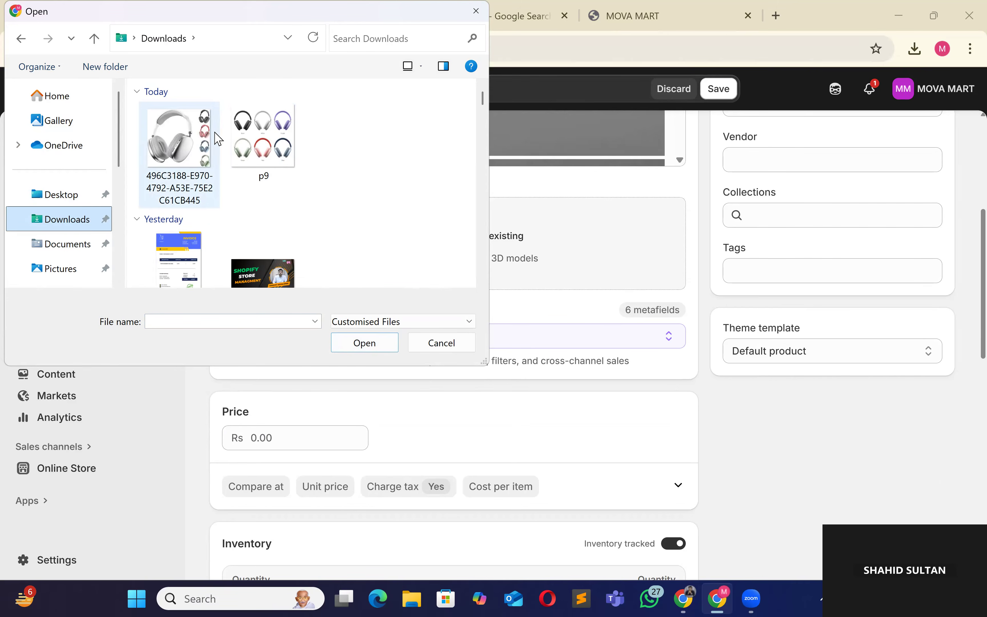
left_click(179, 158)
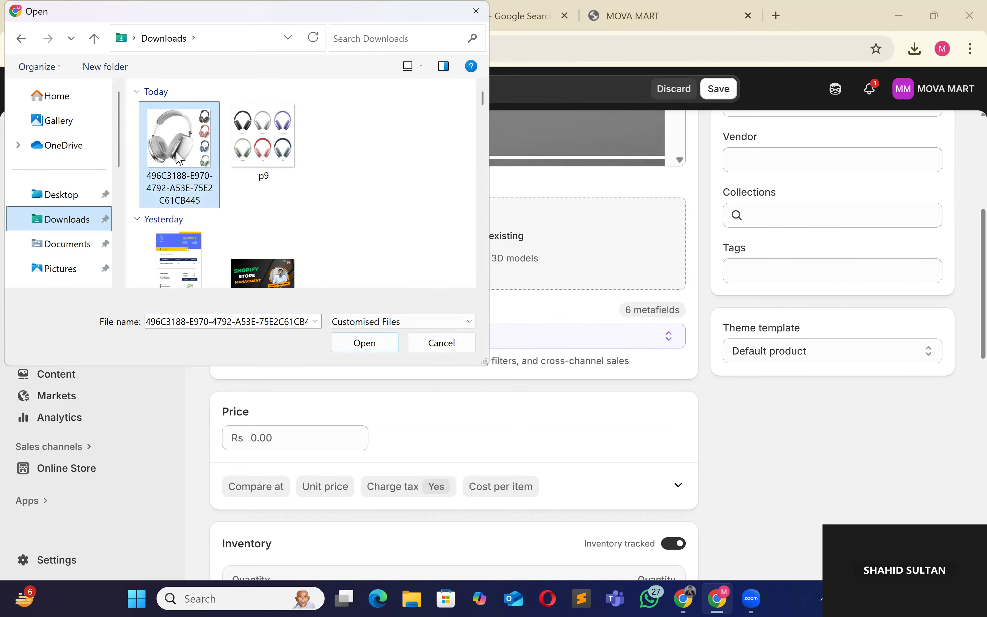
left_click(285, 163, "ctrl")
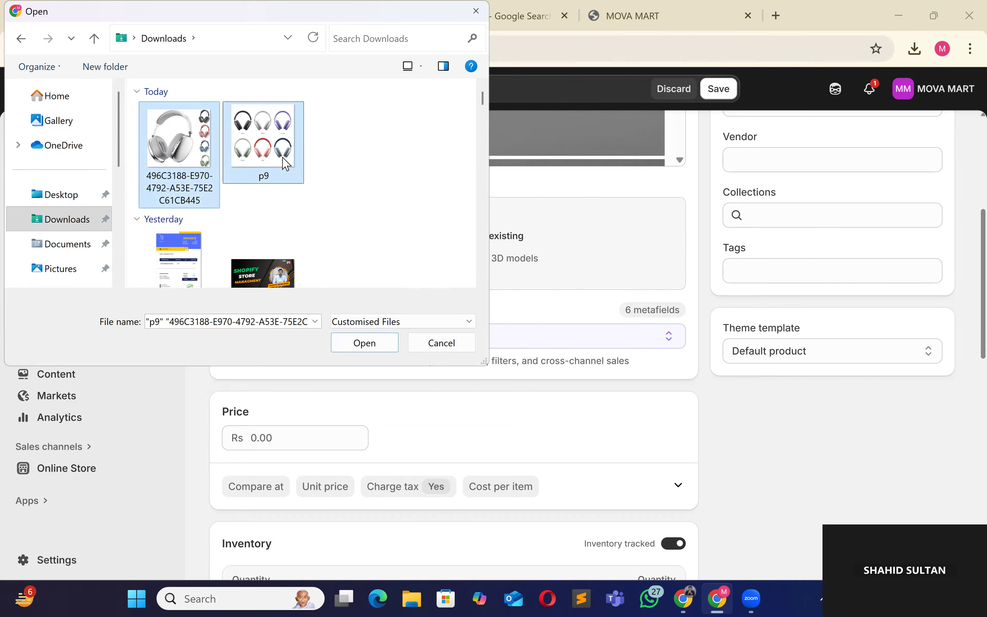
left_click(365, 342)
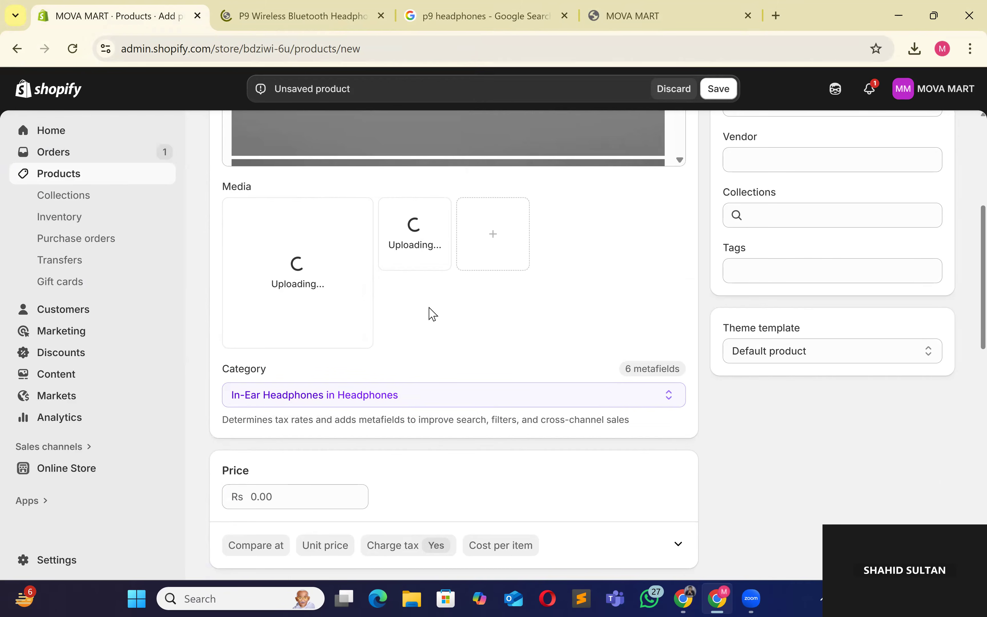
Step: Add the picture WhatsAppImage2024-07-11at10.05.42AM from the Downloads folder to the product's media
left_click(500, 254)
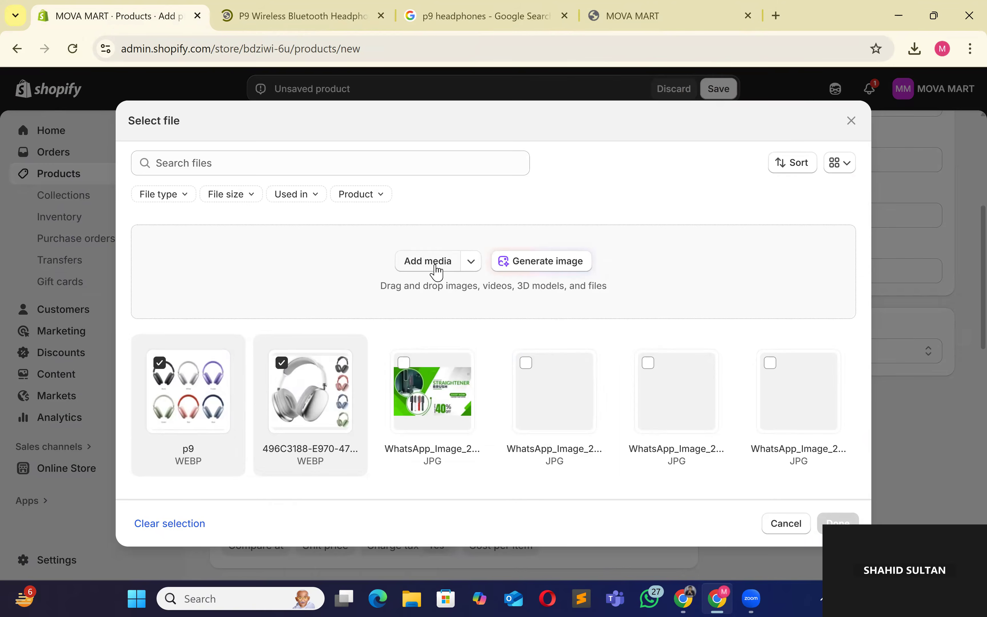
left_click(439, 270)
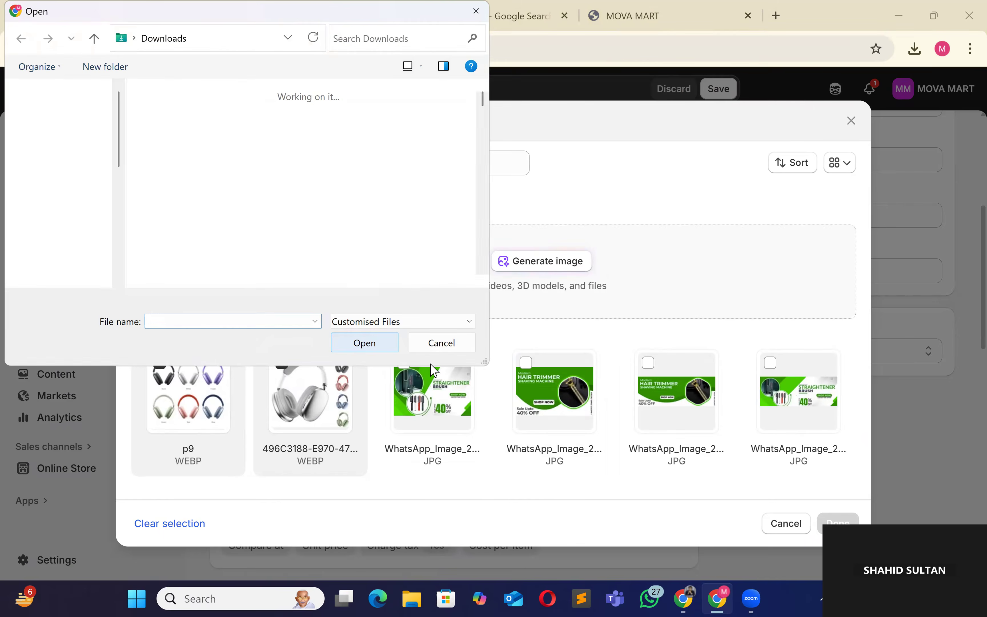
left_click(444, 350)
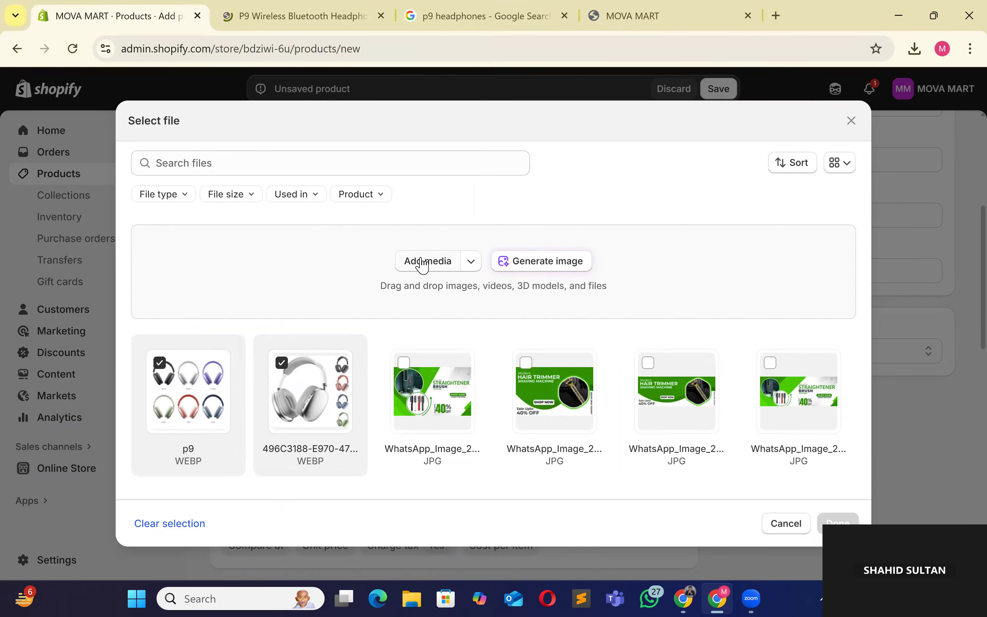
scroll(475, 385, "down", 5)
scroll(475, 386, "up", 5)
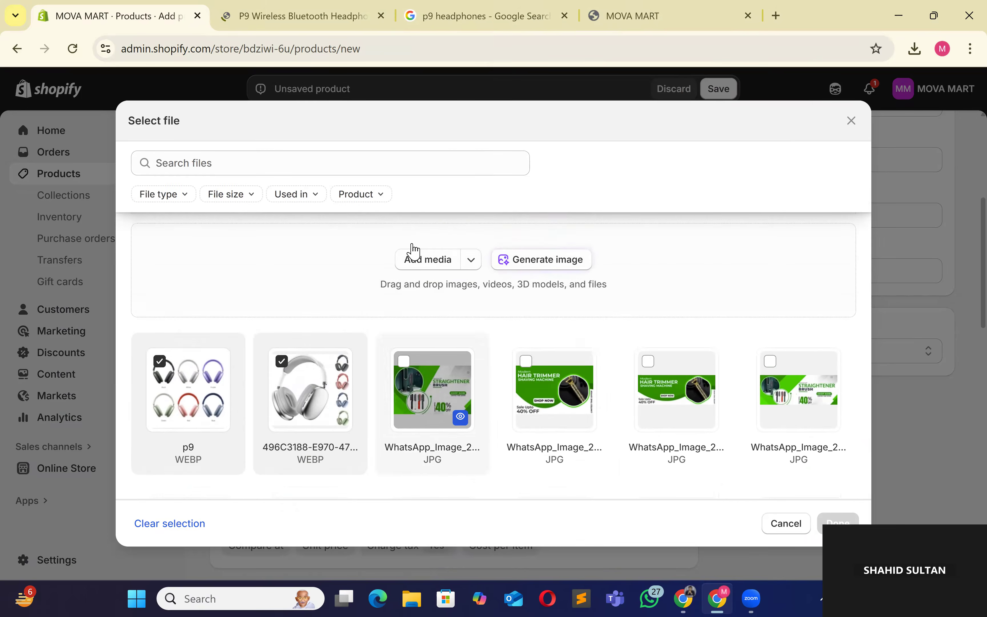
left_click(417, 261)
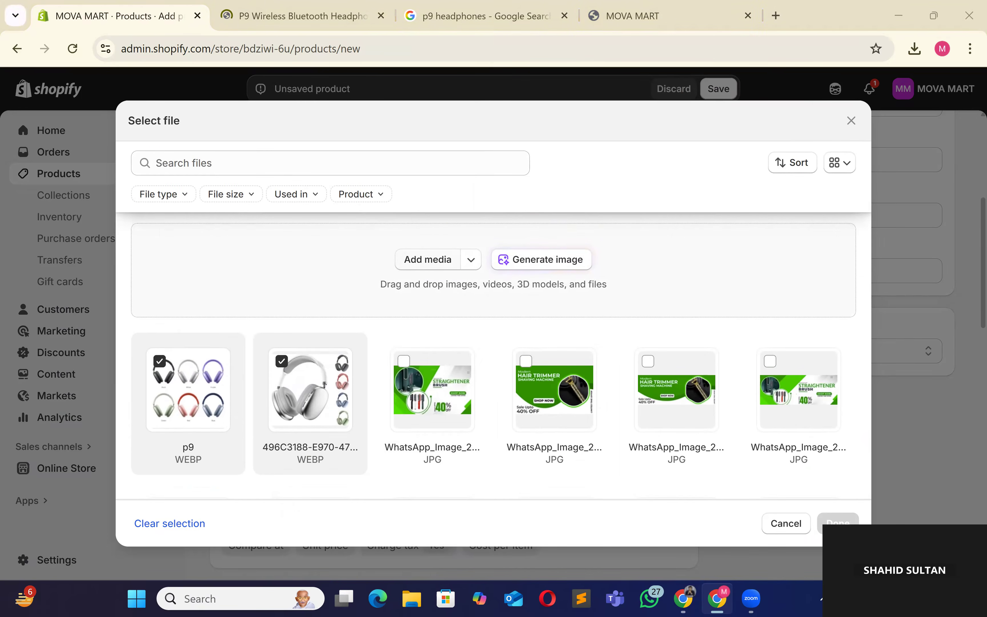
scroll(296, 259, "down", 5)
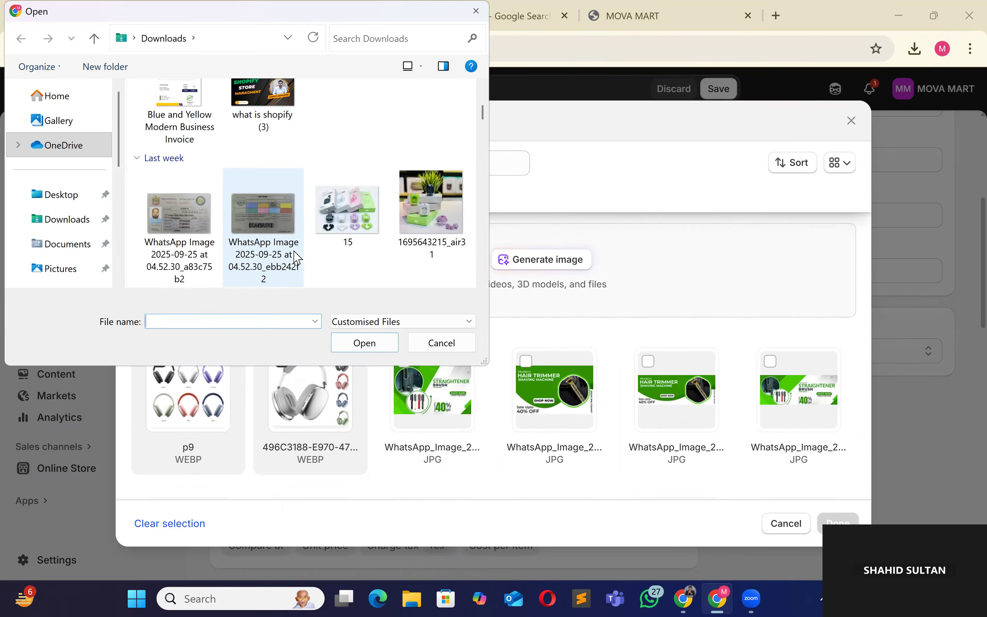
scroll(297, 258, "down", 3)
scroll(297, 257, "up", 3)
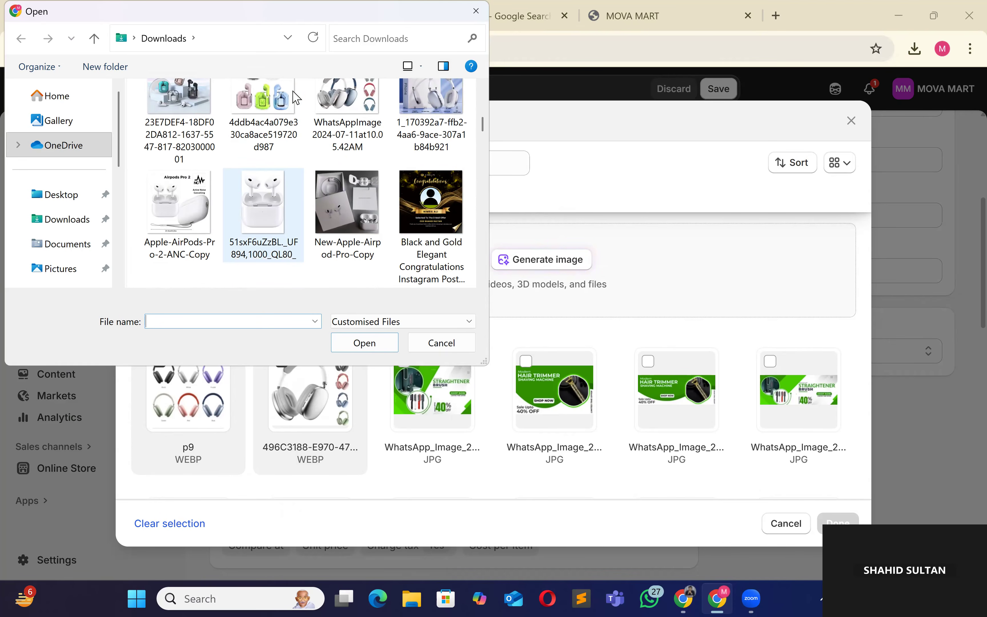
left_click(366, 107)
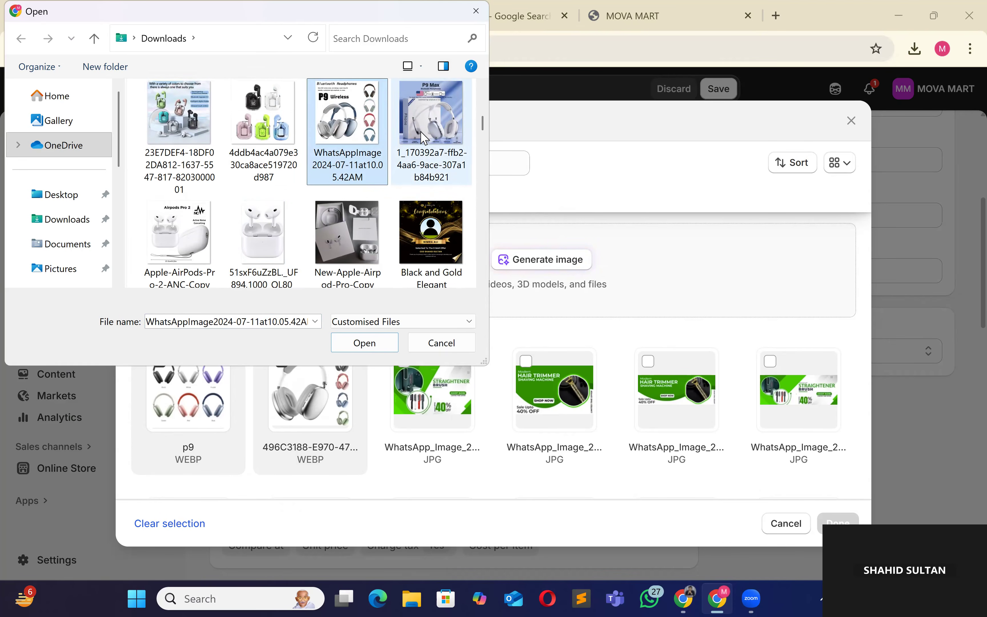
left_click(373, 344)
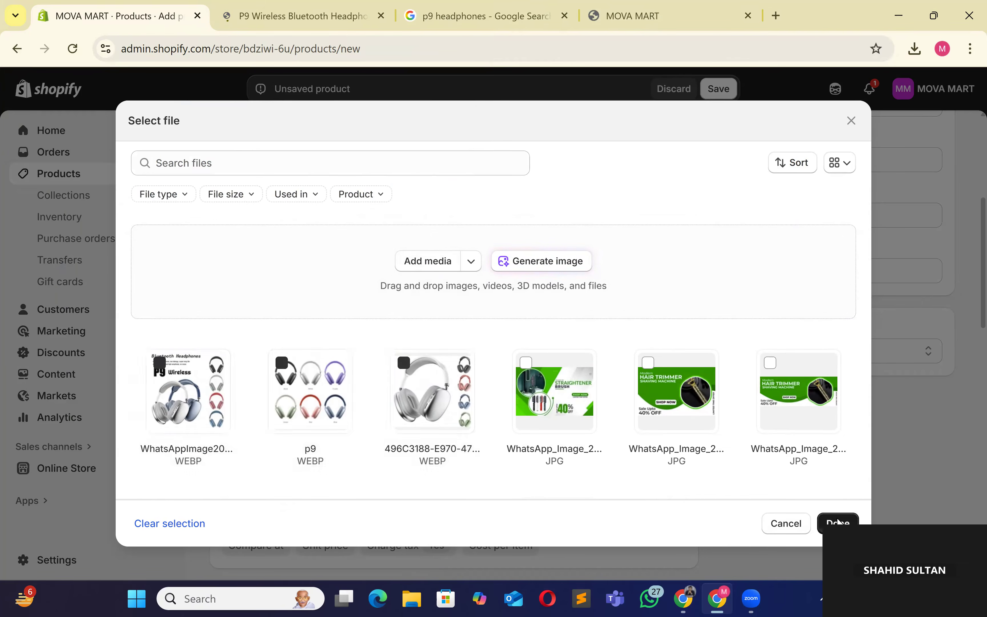
left_click(837, 522)
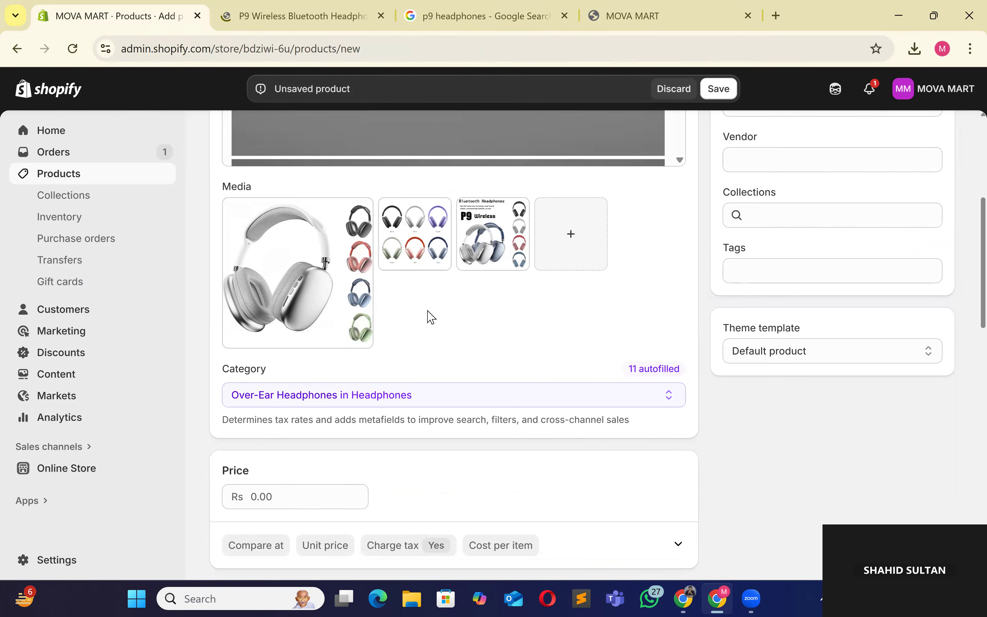
Step: Move the P9 Wireless picture with the Bluetooth Headphones caption to the first place in the media
scroll(427, 316, "up", 3)
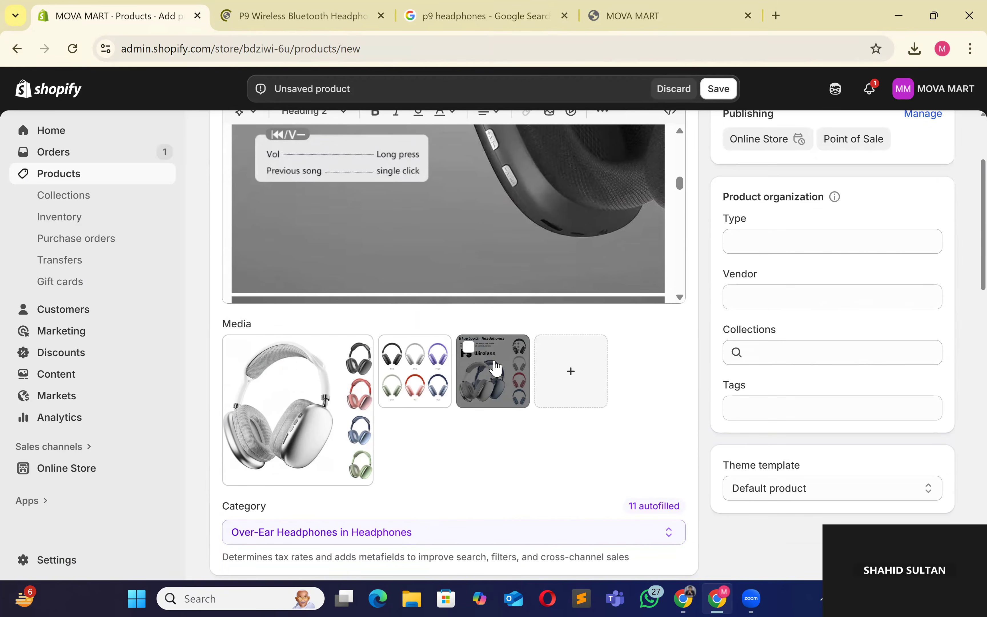
left_click_drag(494, 361, 301, 389)
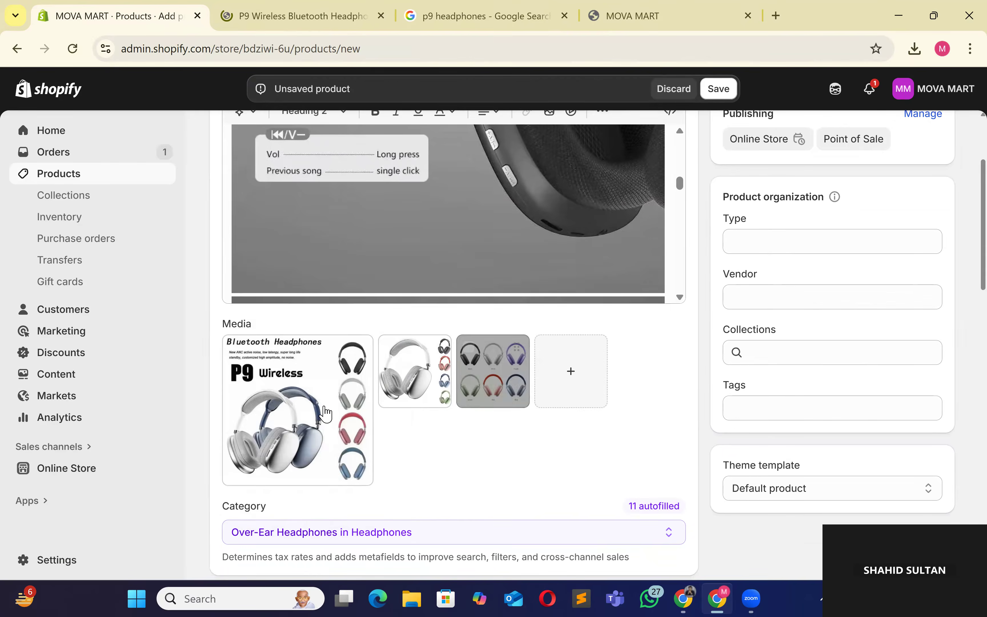
scroll(501, 447, "up", 2)
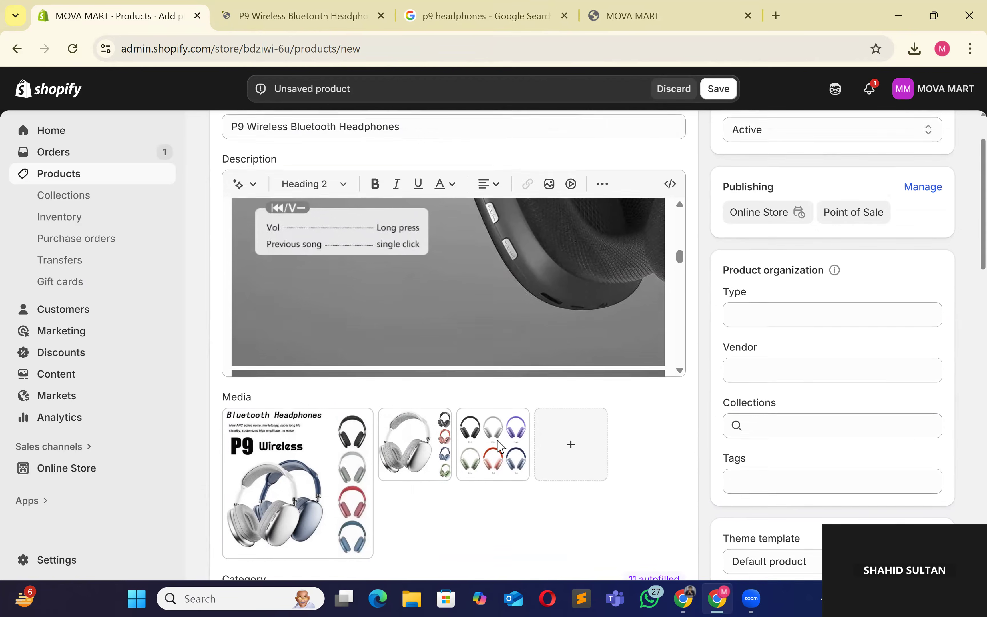
Step: Look up the P9 headphones' selling price on the Daraz product page and return to the new product's price
scroll(501, 447, "down", 5)
scroll(501, 447, "down", 2)
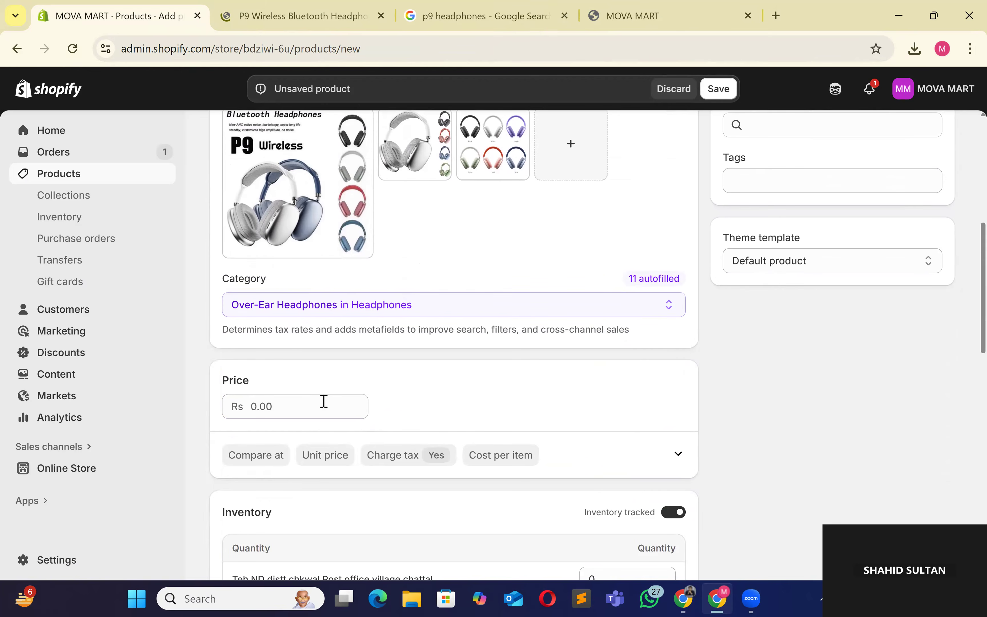
left_click(323, 401)
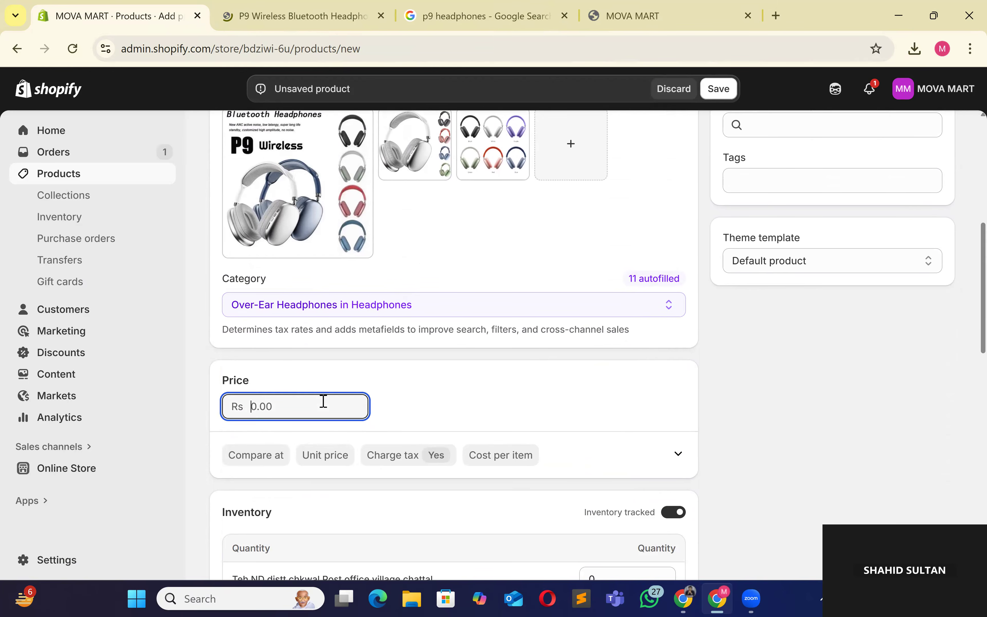
left_click(318, 15)
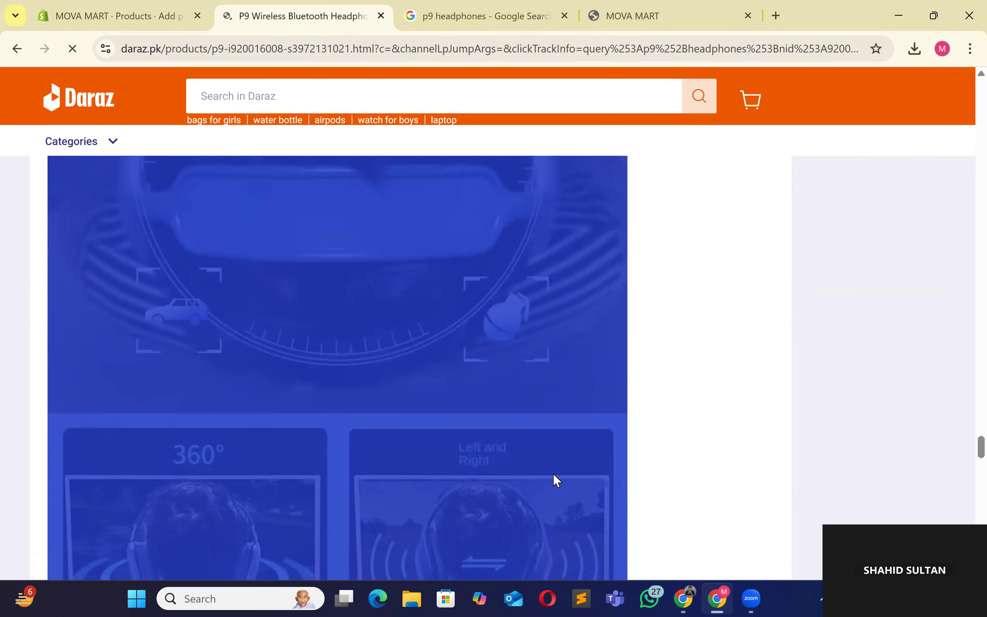
scroll(553, 475, "up", 15)
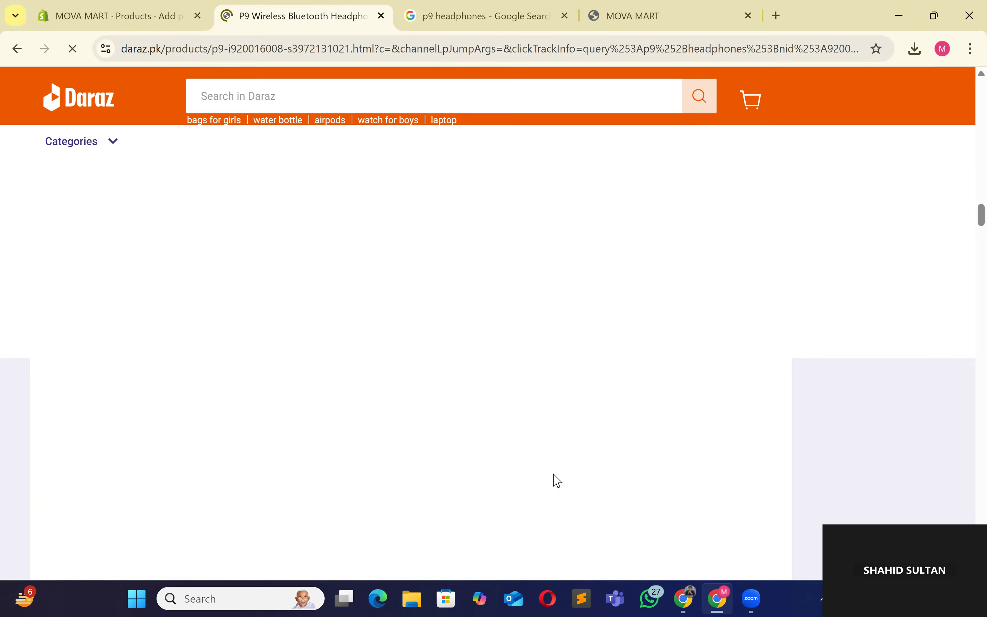
scroll(554, 474, "up", 10)
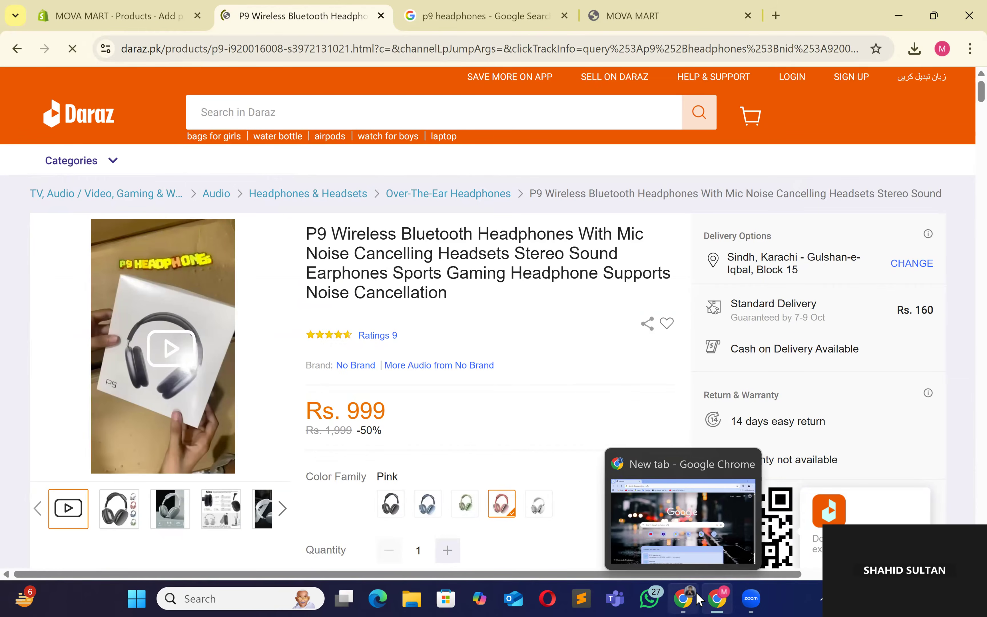
left_click(732, 599)
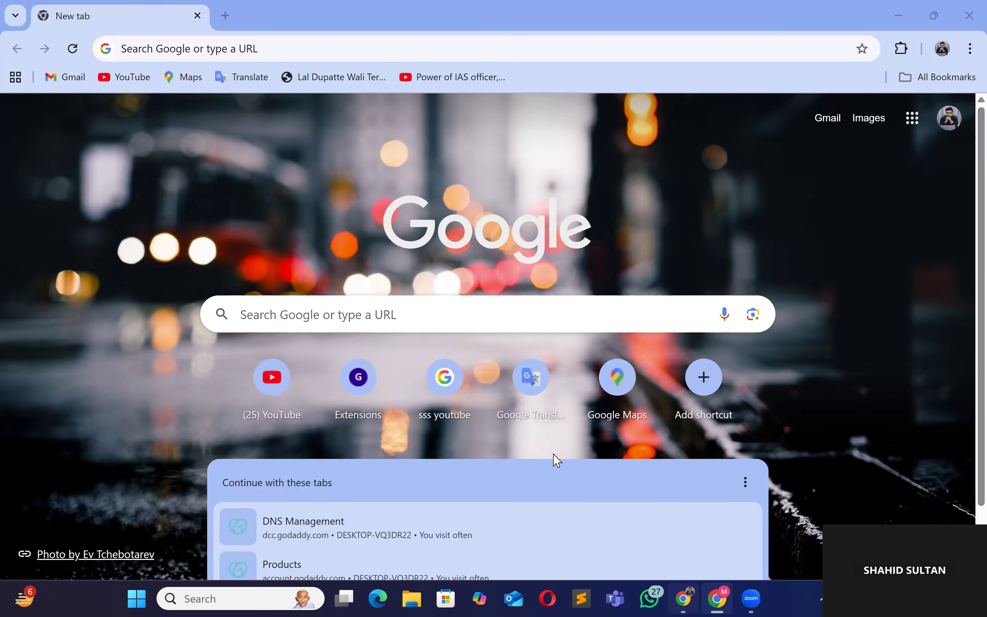
key("ctrl+shift+Tab")
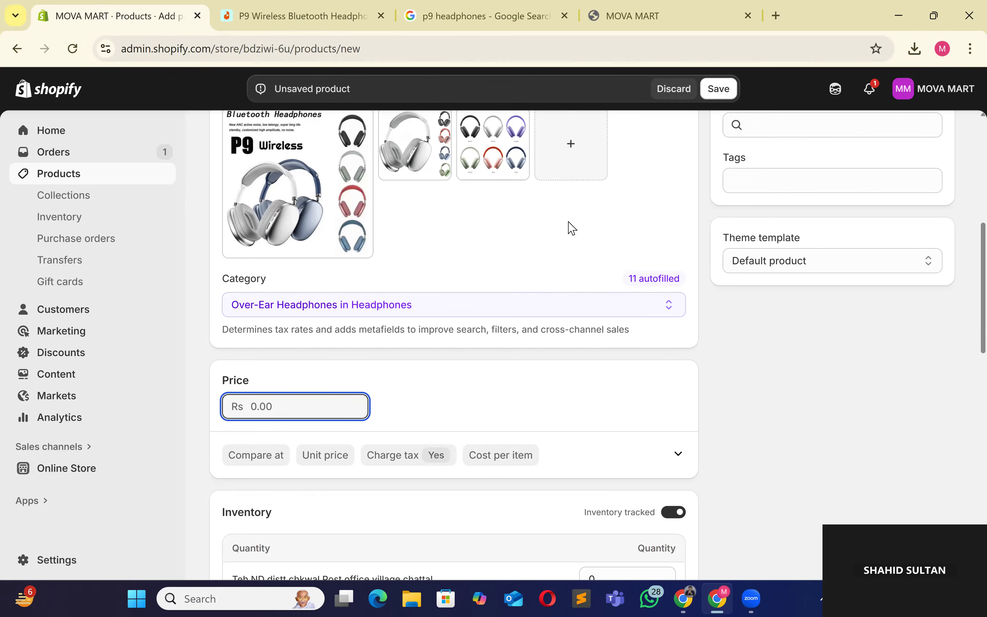
Step: Set the product's price to Rs 1,999
type("19999")
key("BackSpace")
left_click(652, 352)
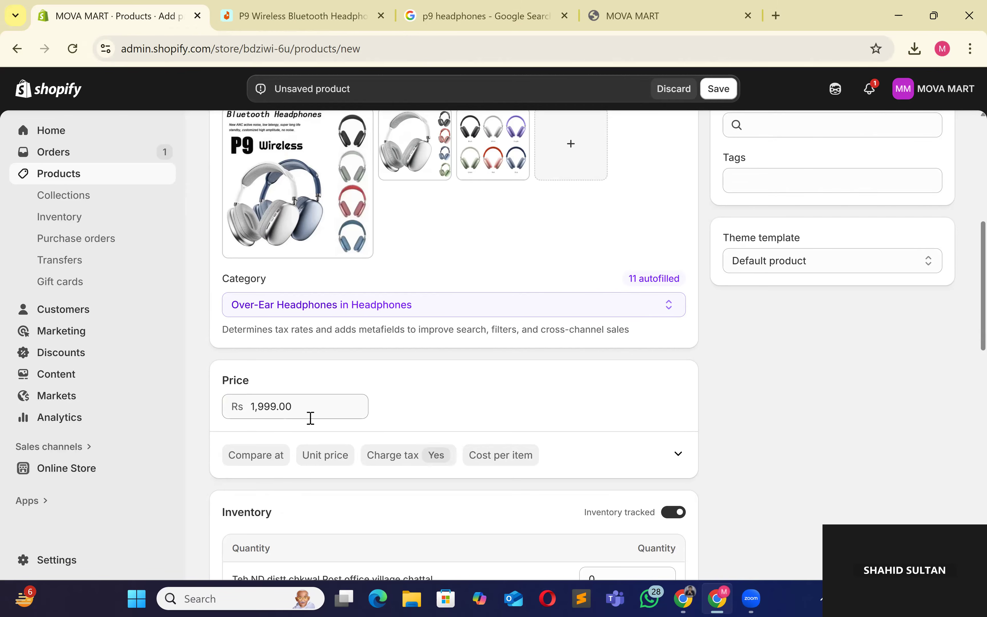
Step: Open the product's compare-at price for editing
scroll(311, 418, "down", 1)
left_click(256, 421)
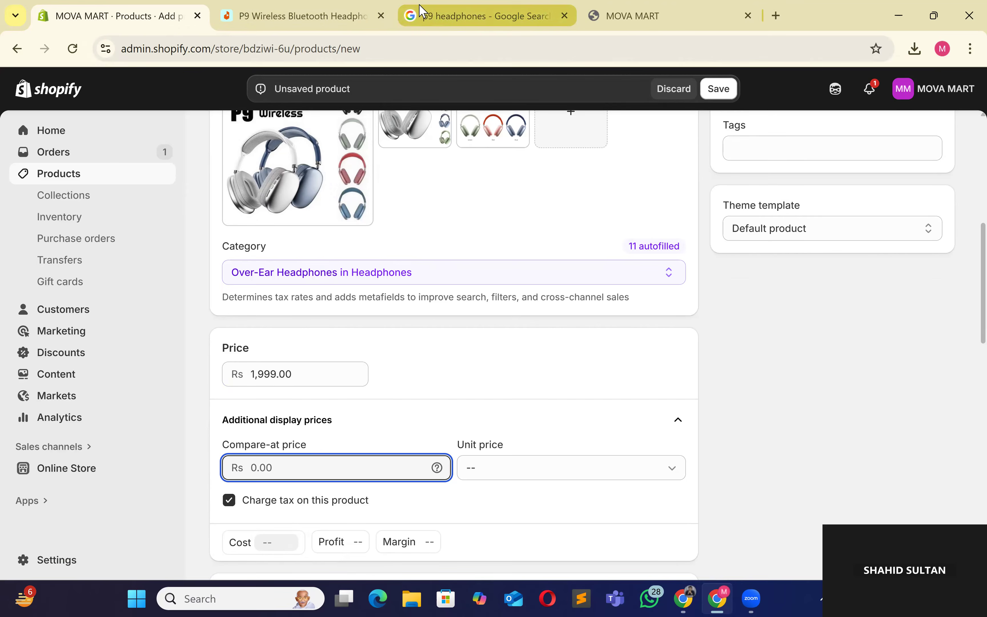
Step: Check the discounted and original prices of the P9 headphones on the Daraz product page
left_click(408, 15)
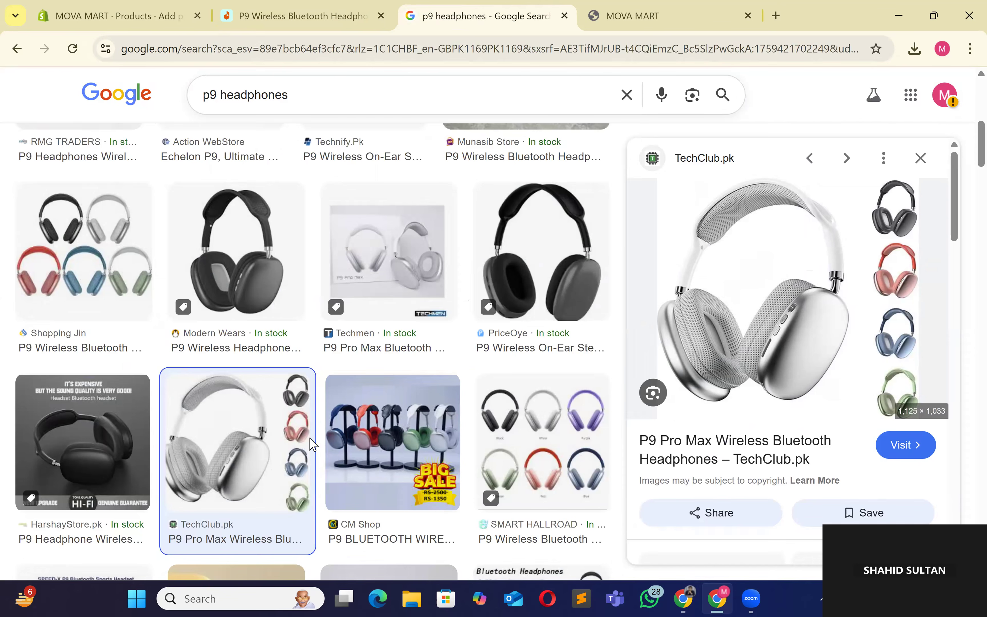
key("ctrl+shift+Tab")
left_click_drag(309, 438, 391, 433)
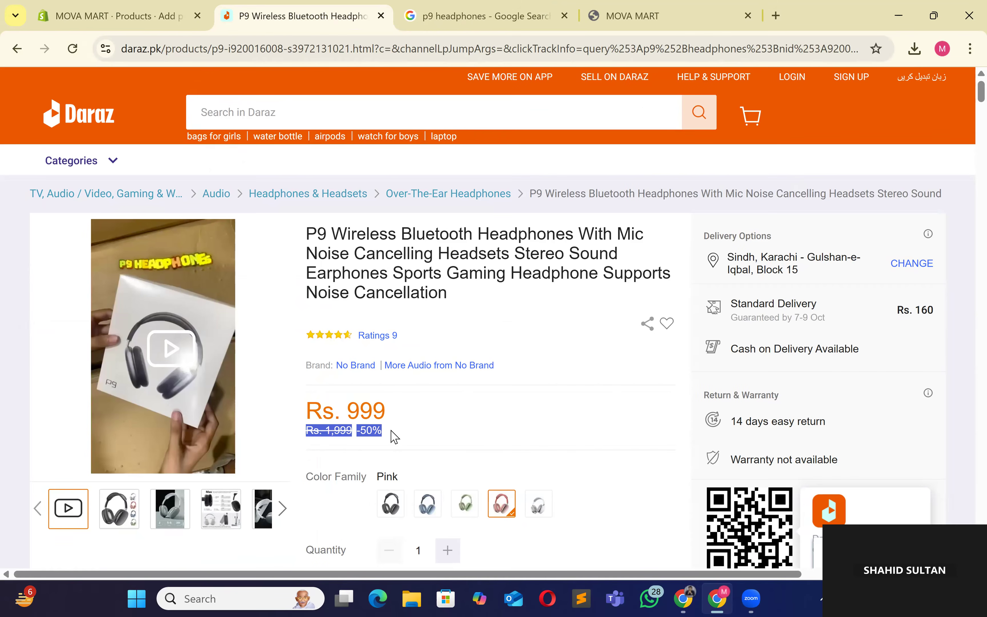
left_click(331, 409)
triple_click(339, 409)
left_click(375, 413)
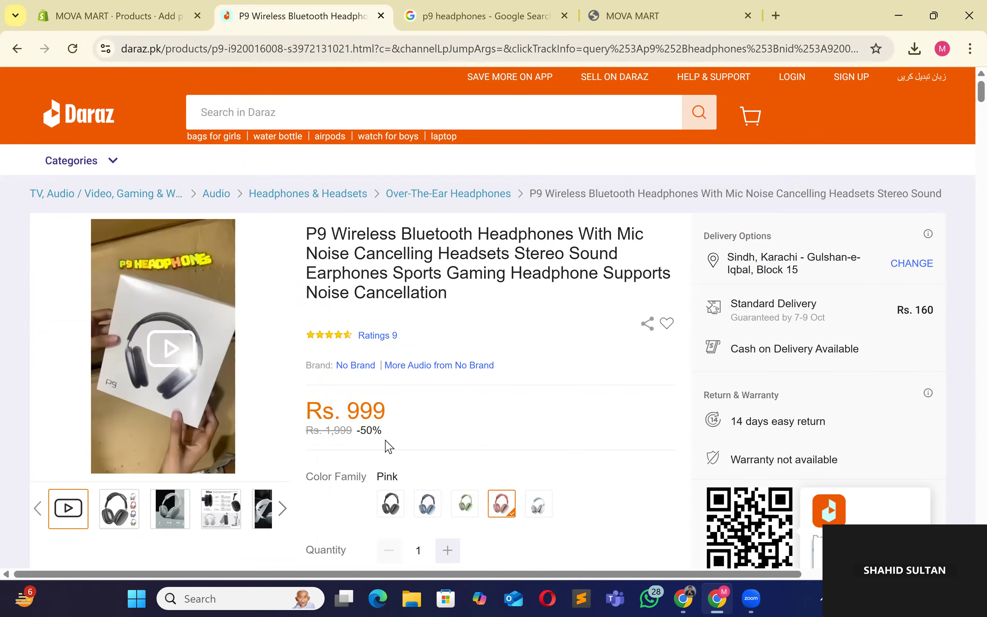
triple_click(301, 426)
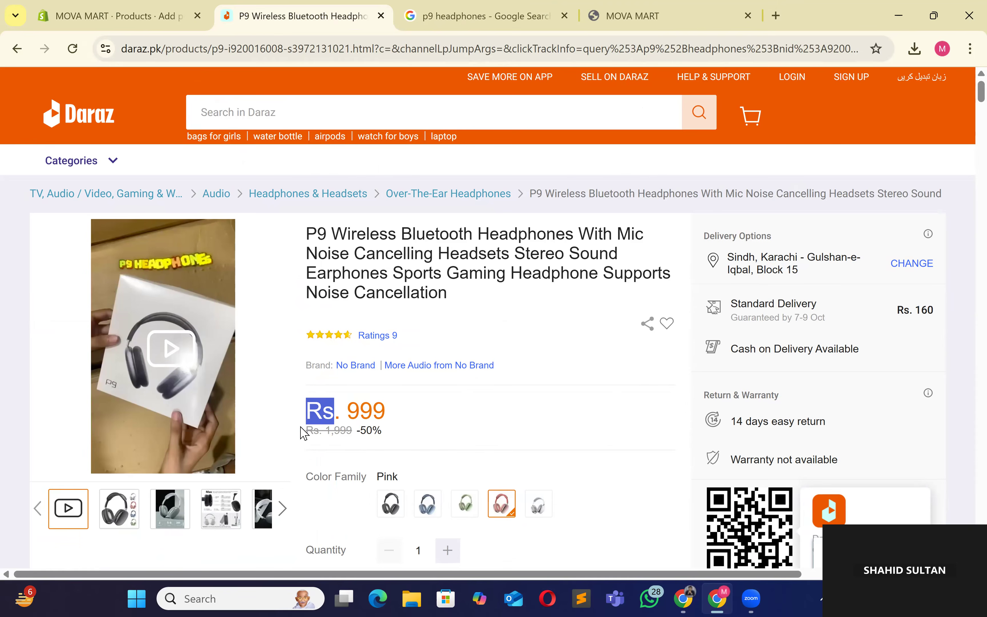
left_click_drag(301, 433, 306, 466)
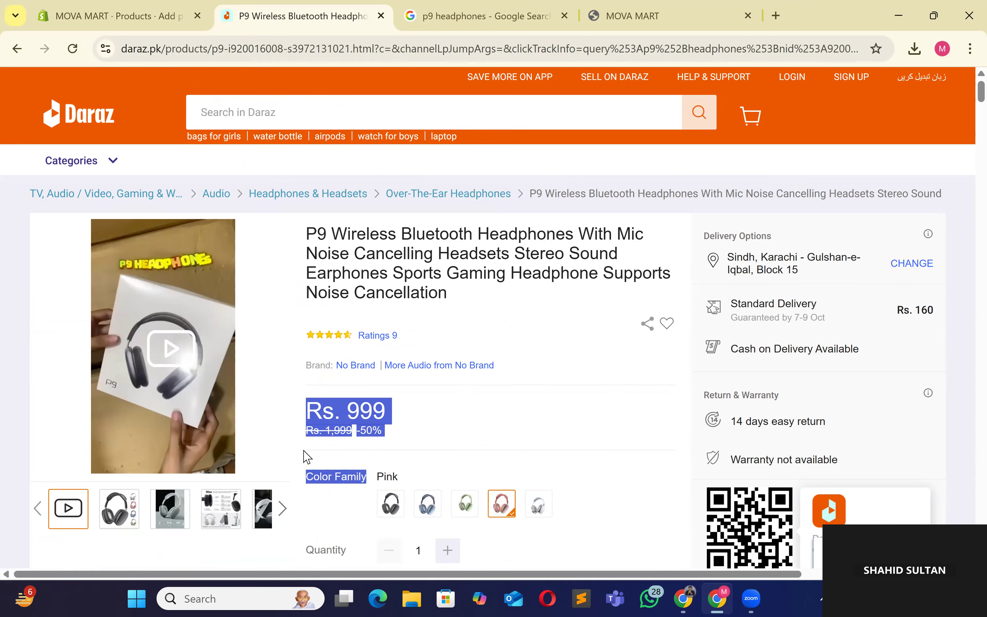
double_click(304, 454)
double_click(301, 435)
left_click_drag(304, 441, 337, 443)
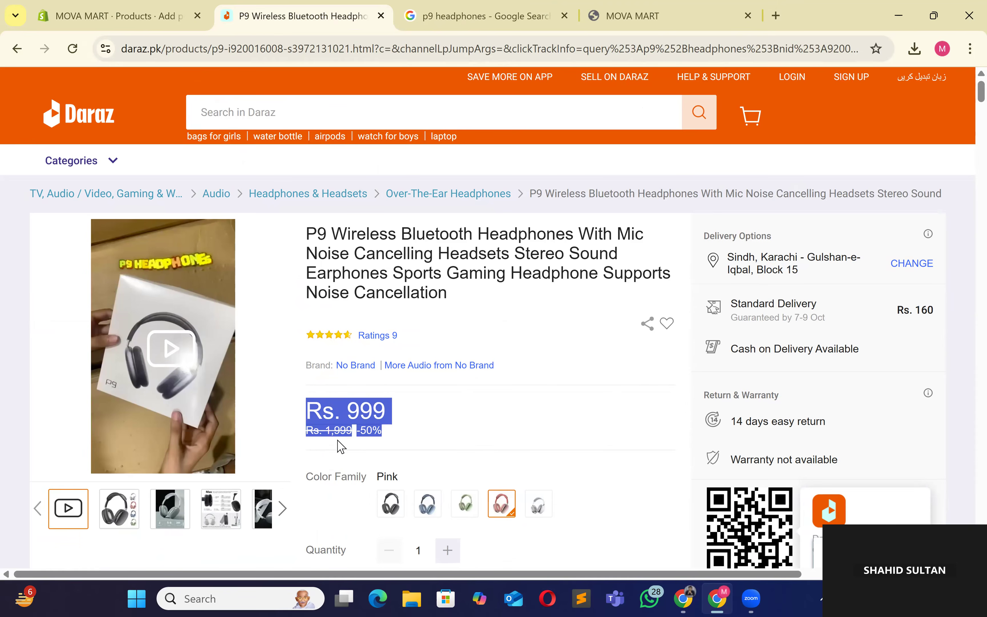
double_click(331, 448)
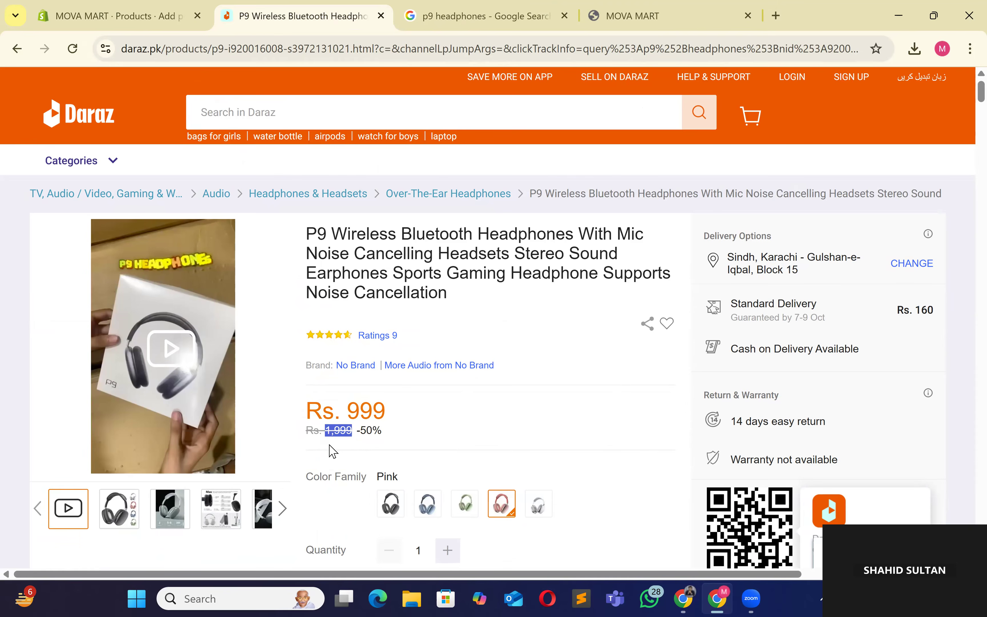
left_click(288, 447)
left_click_drag(302, 443, 324, 446)
left_click(323, 445)
Step: Return to the new Shopify product and set its compare-at price to Rs 2,500
left_click(68, 4)
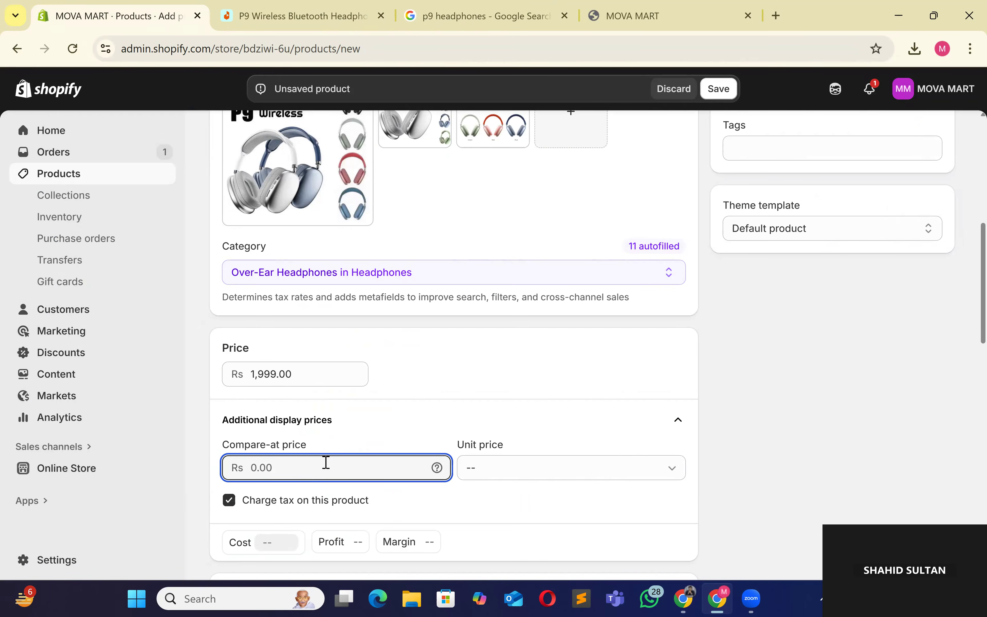
type("2500")
left_click(490, 376)
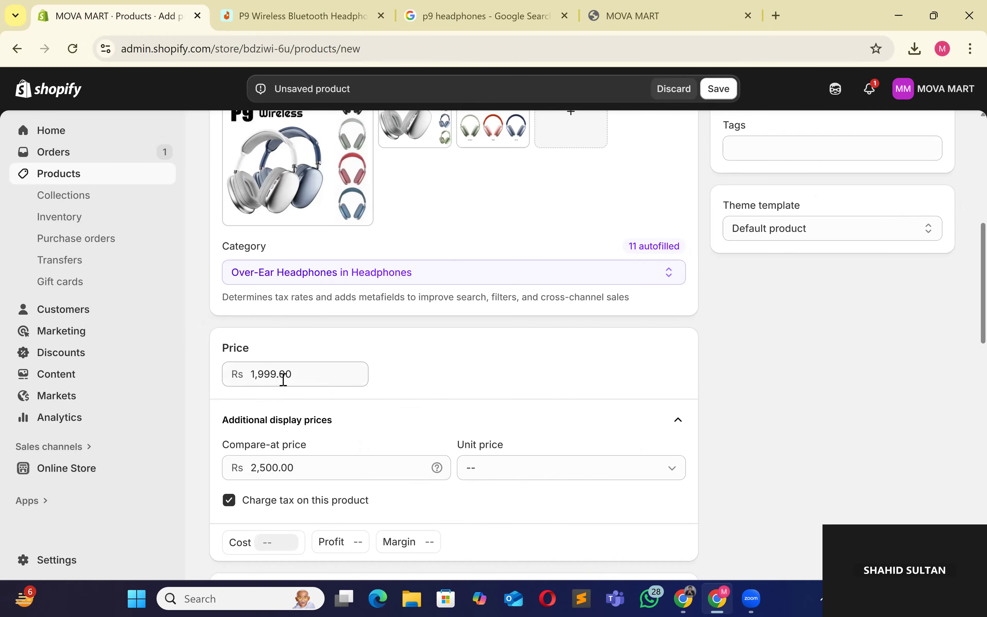
Step: Set the product's inventory quantity to 1000 and leave inventory tracking switched on
scroll(284, 379, "down", 3)
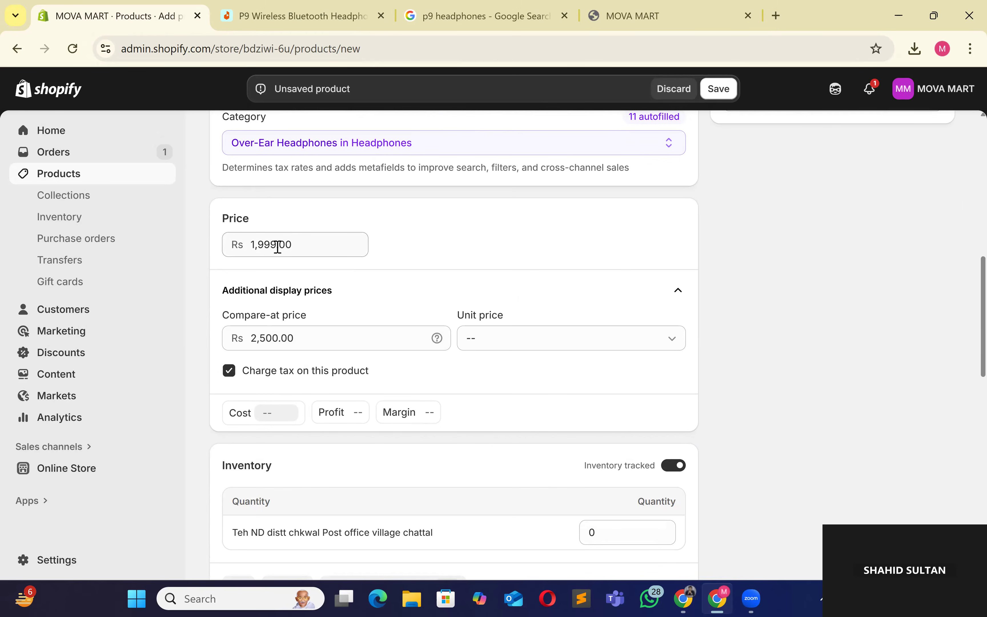
scroll(485, 374, "down", 2)
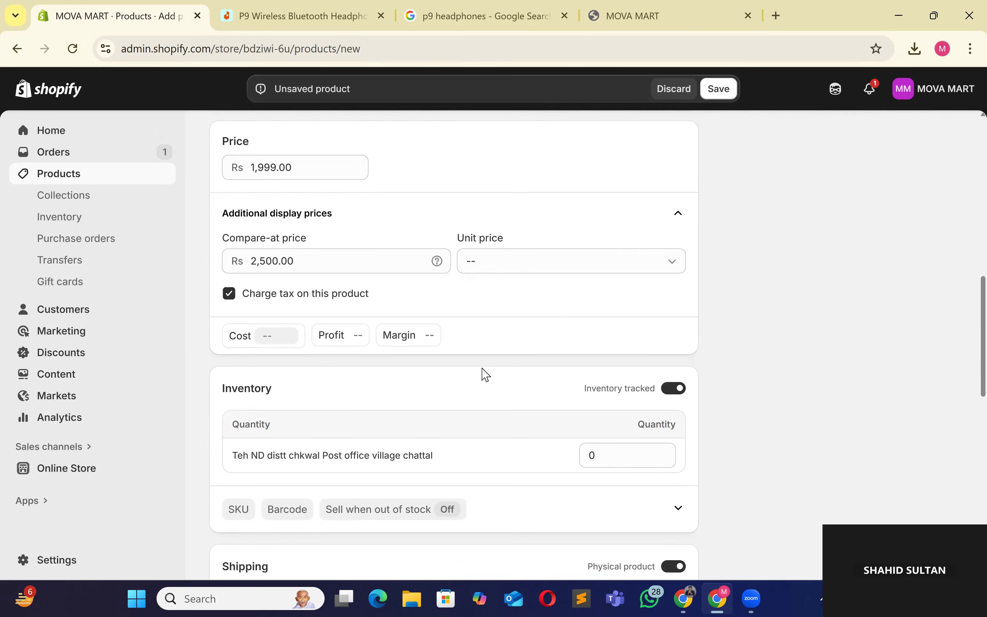
scroll(485, 374, "down", 2)
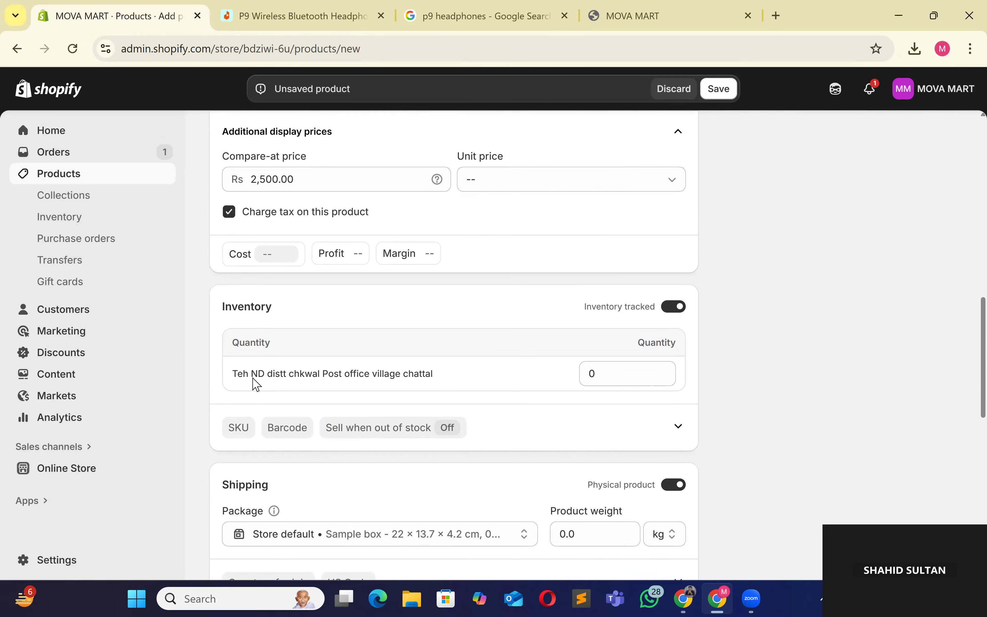
left_click(633, 370)
type("1000")
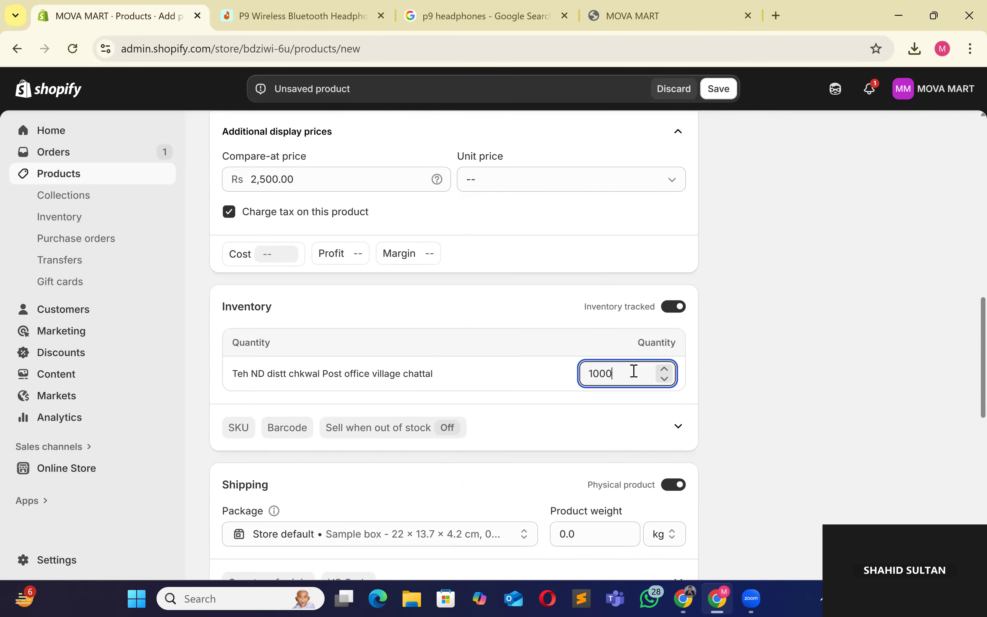
left_click(674, 310)
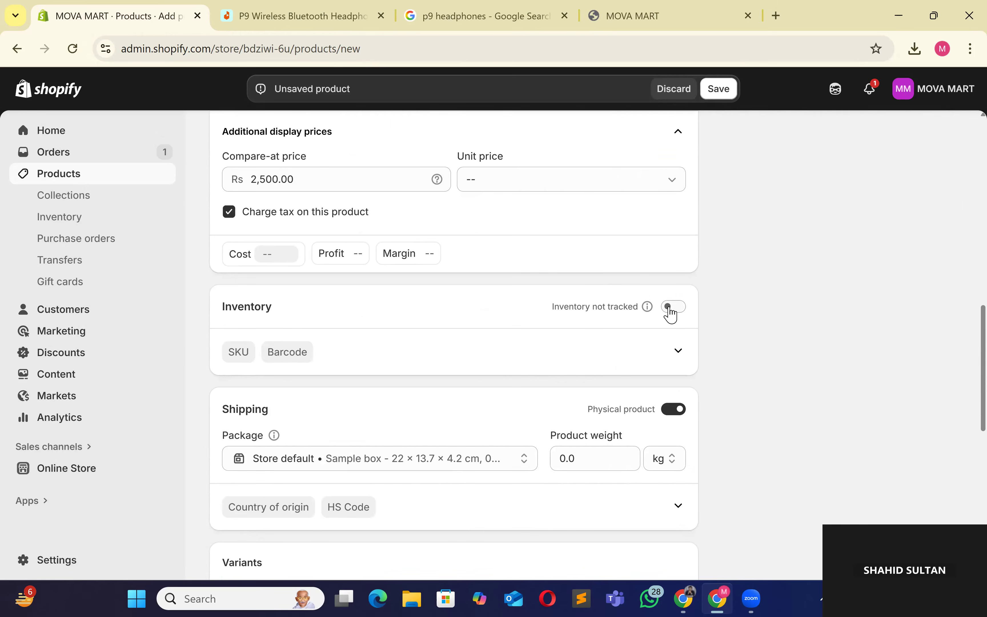
left_click(671, 312)
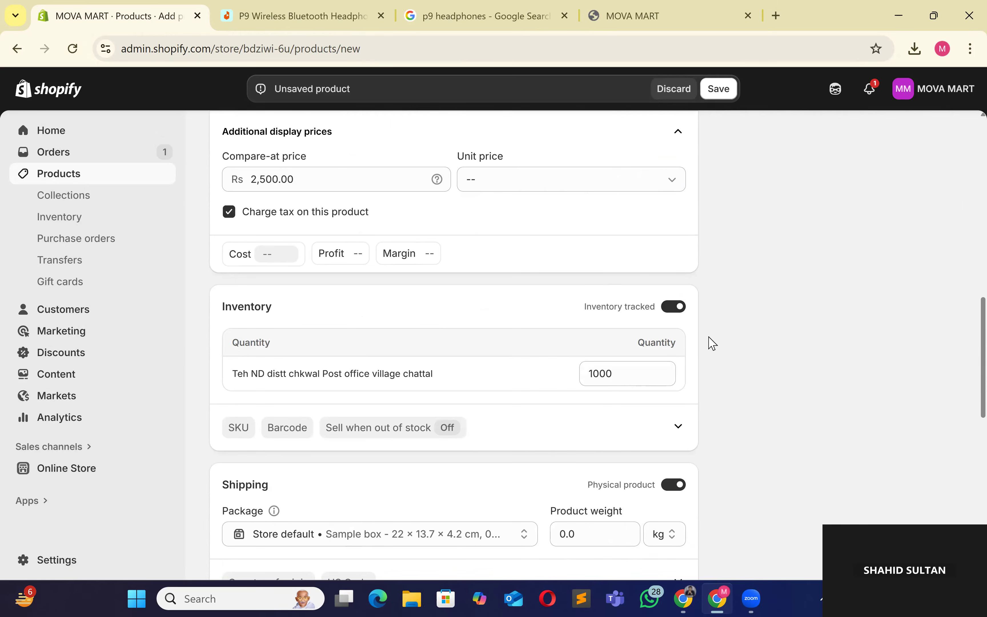
Step: Expand the additional inventory details and allow the product to continue selling when out of stock
left_click(381, 437)
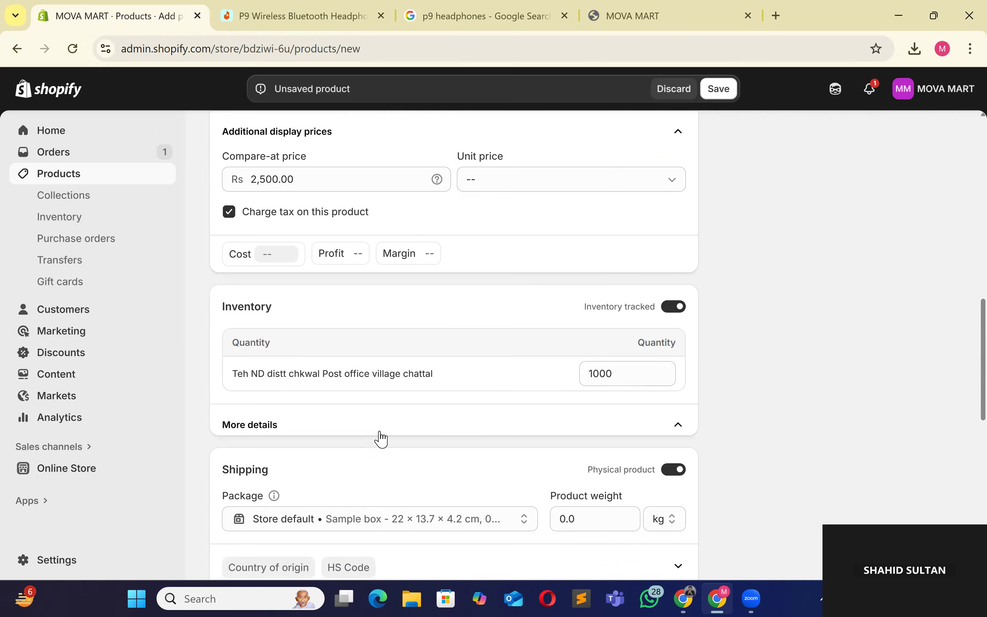
scroll(363, 463, "down", 2)
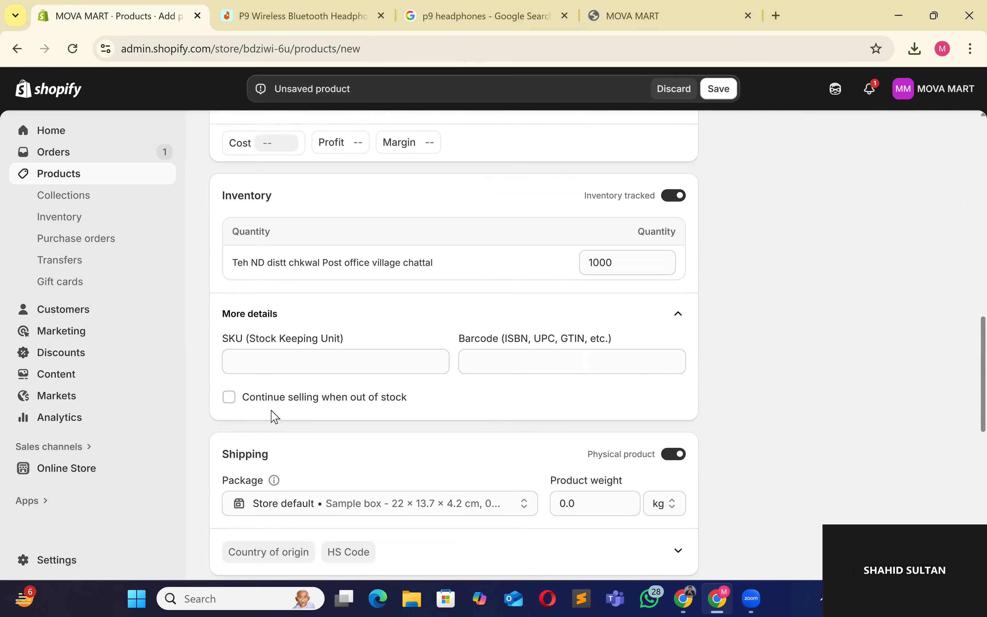
left_click(309, 402)
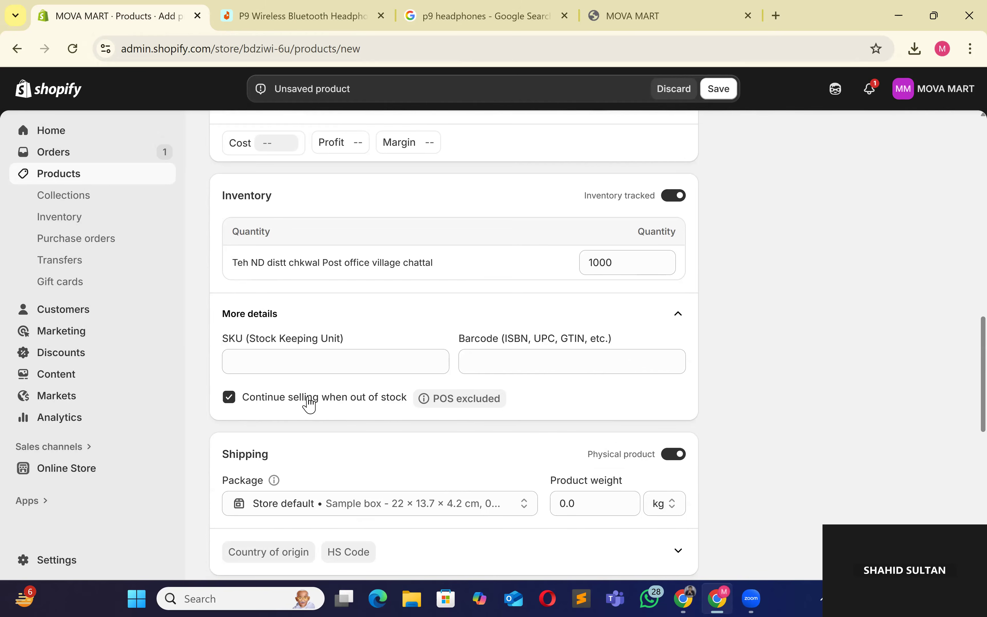
left_click(309, 404)
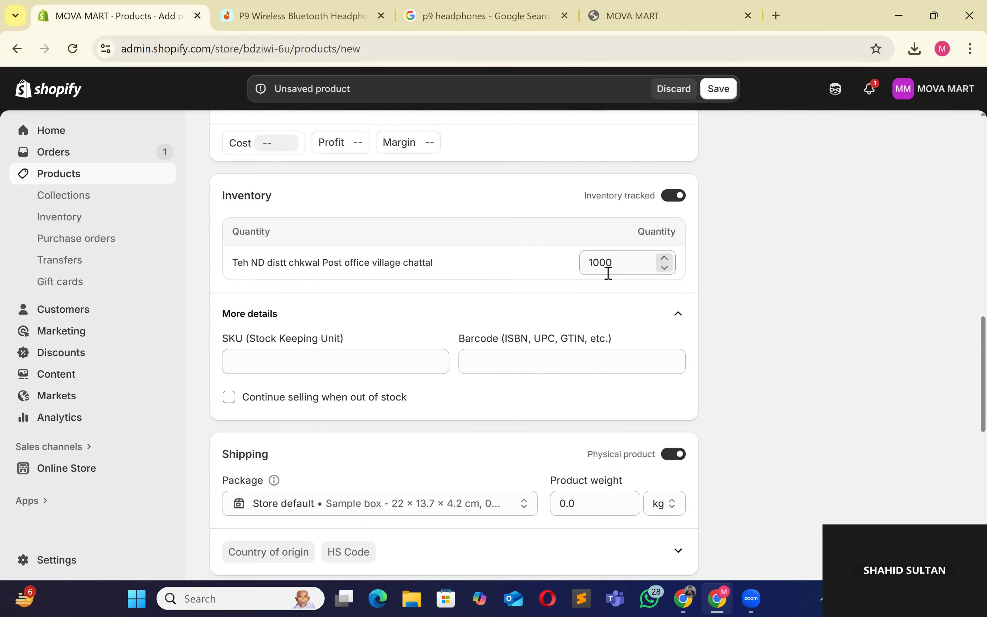
left_click(282, 407)
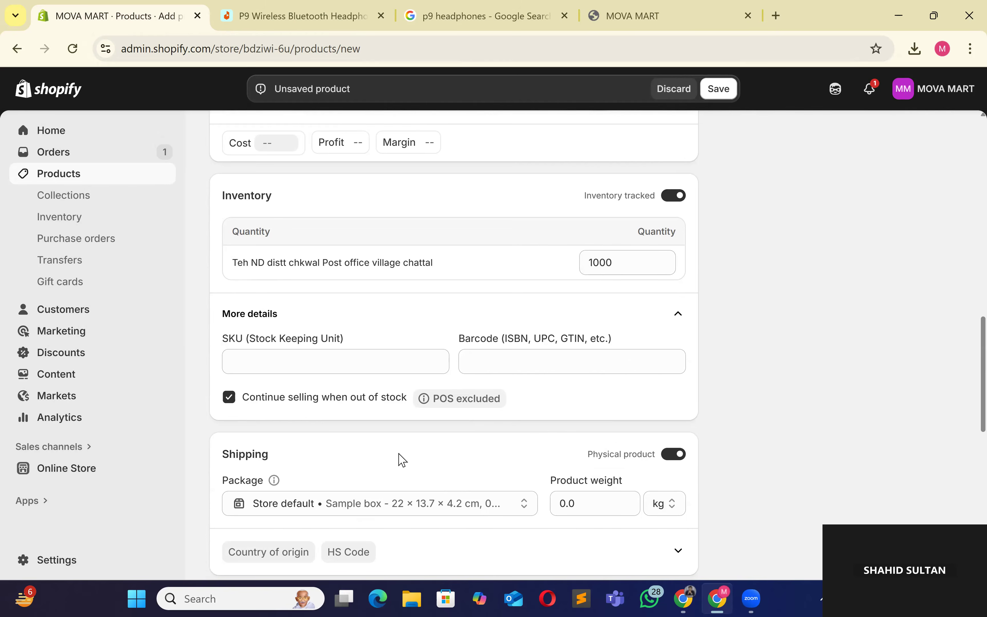
Step: Check the product pictures on the Daraz page for reference and set the shipping weight of the new product to 0.5 kg
scroll(402, 459, "down", 1)
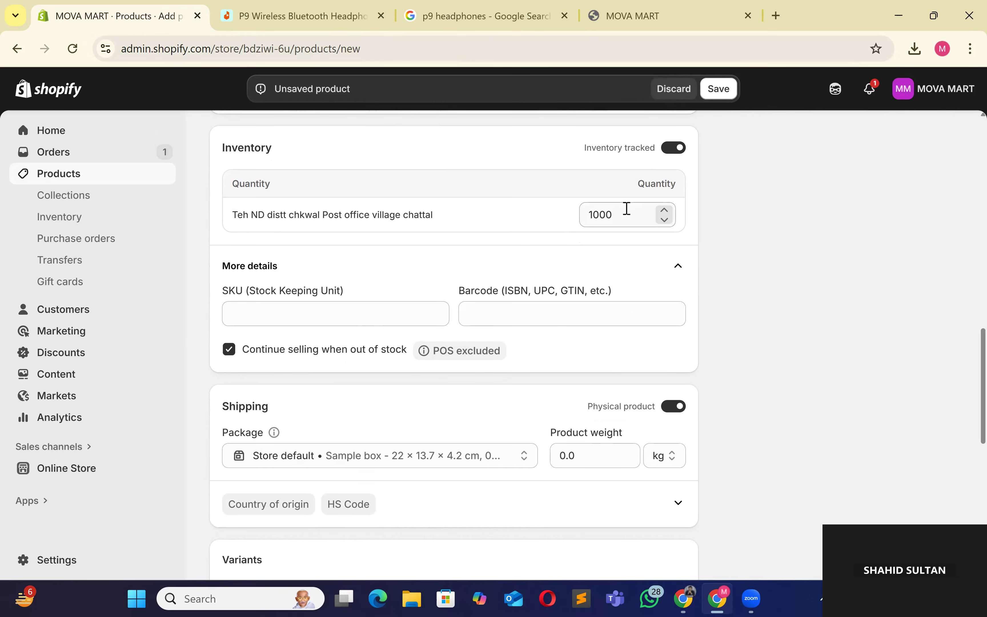
scroll(415, 258, "down", 5)
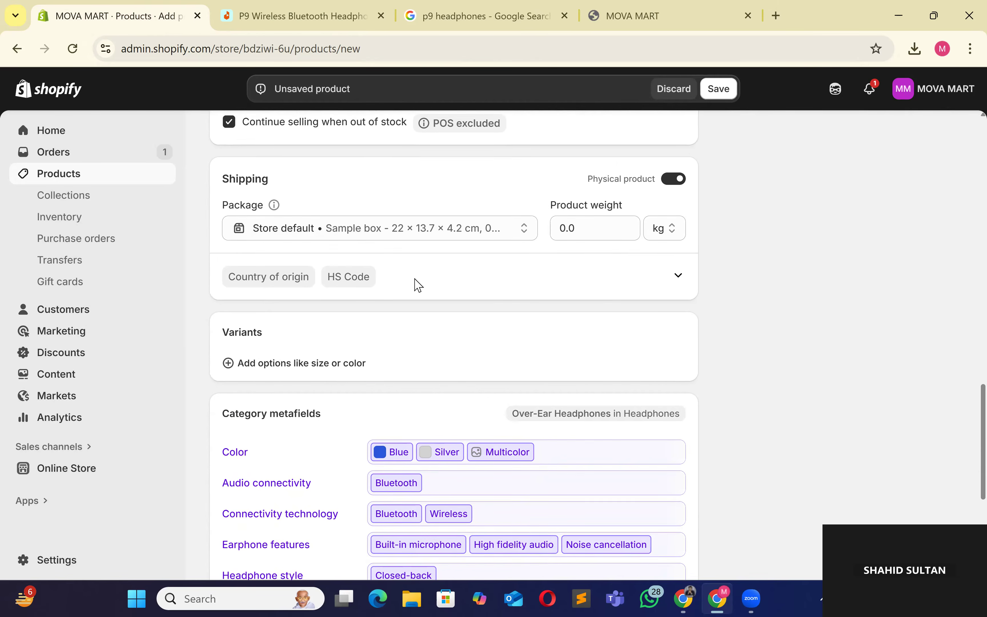
scroll(414, 277, "up", 2)
scroll(311, 228, "up", 3)
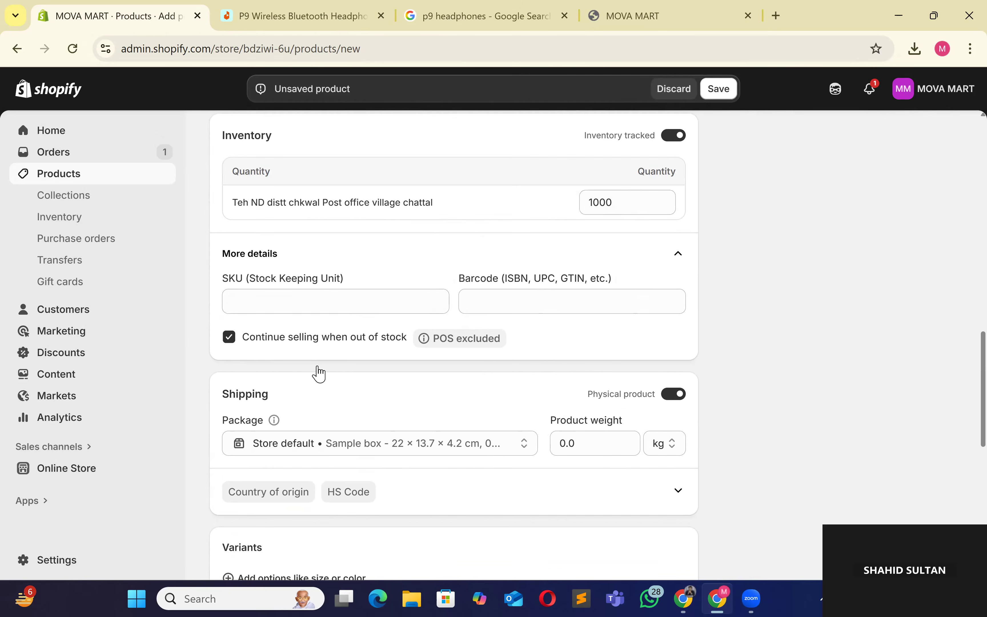
scroll(431, 289, "down", 5)
left_click(606, 261)
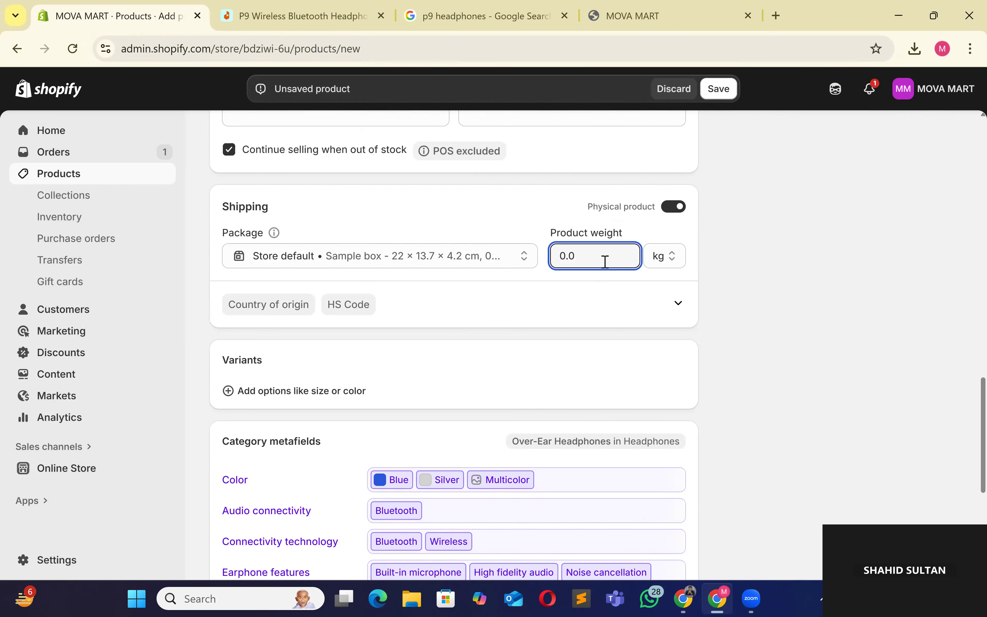
left_click(340, 9)
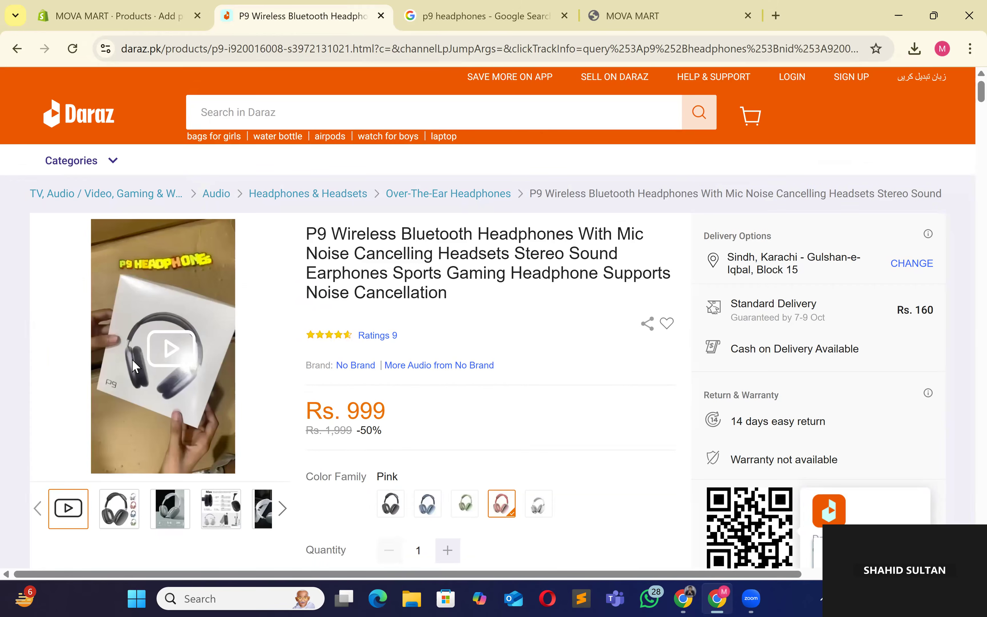
scroll(131, 359, "down", 3)
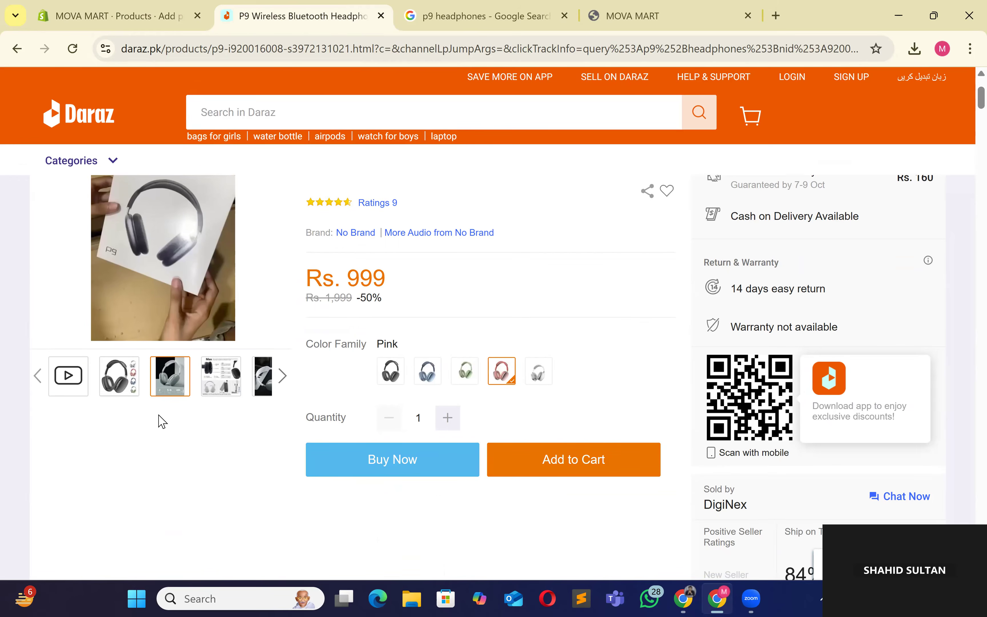
left_click(161, 360)
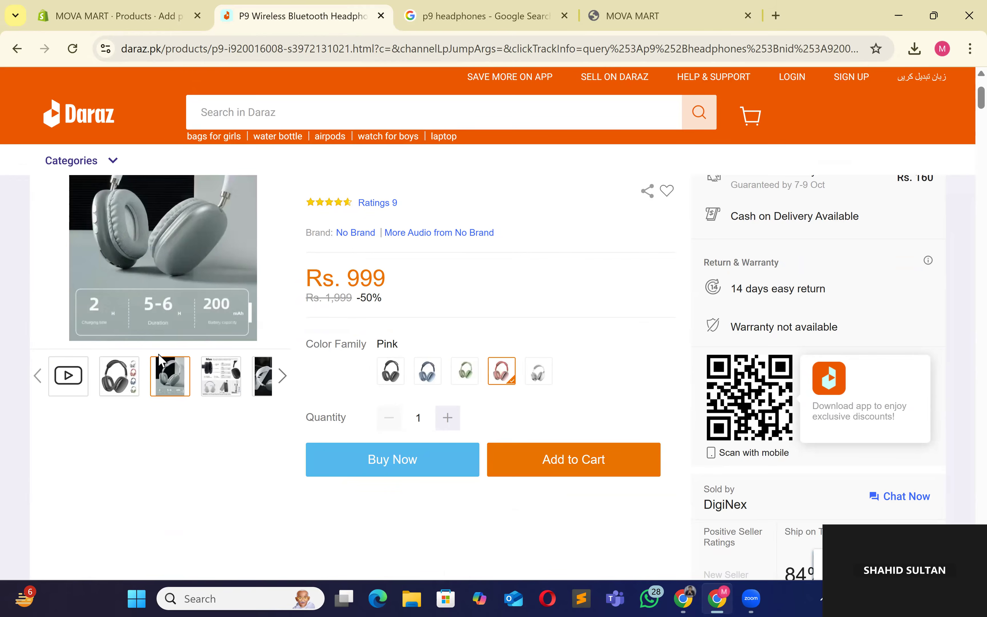
scroll(161, 360, "up", 3)
left_click(82, 16)
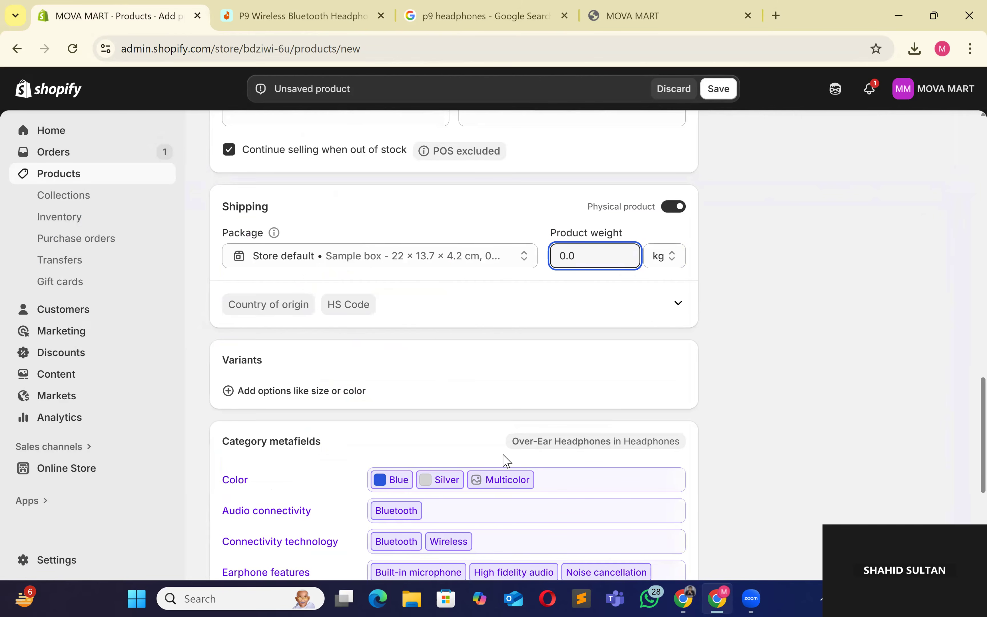
key("BackSpace")
type("5")
left_click(767, 375)
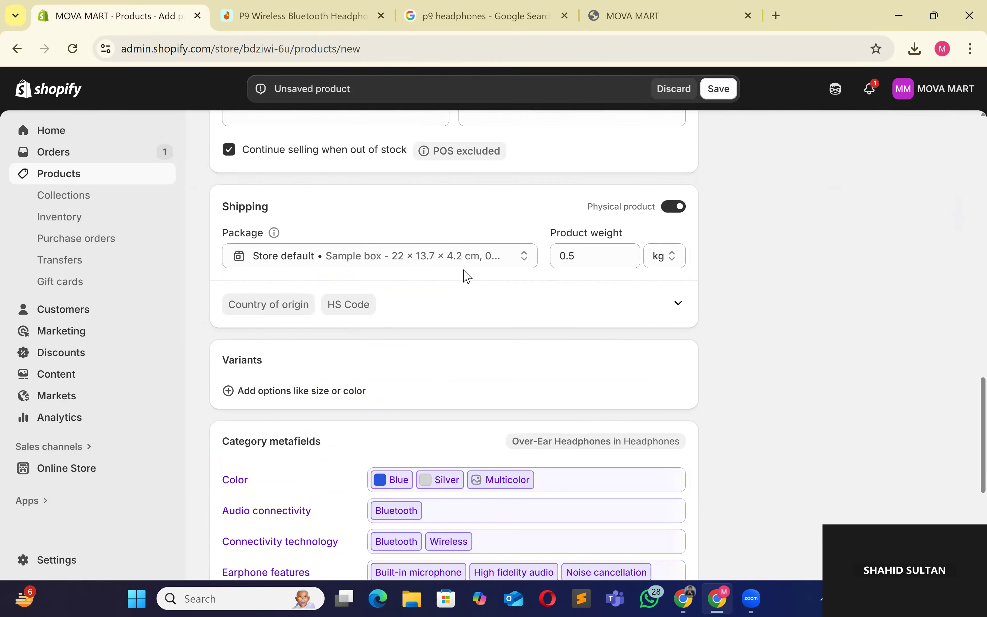
Step: Review the category metafields, the available variant options and the search engine listing without adding a variant
scroll(467, 277, "down", 5)
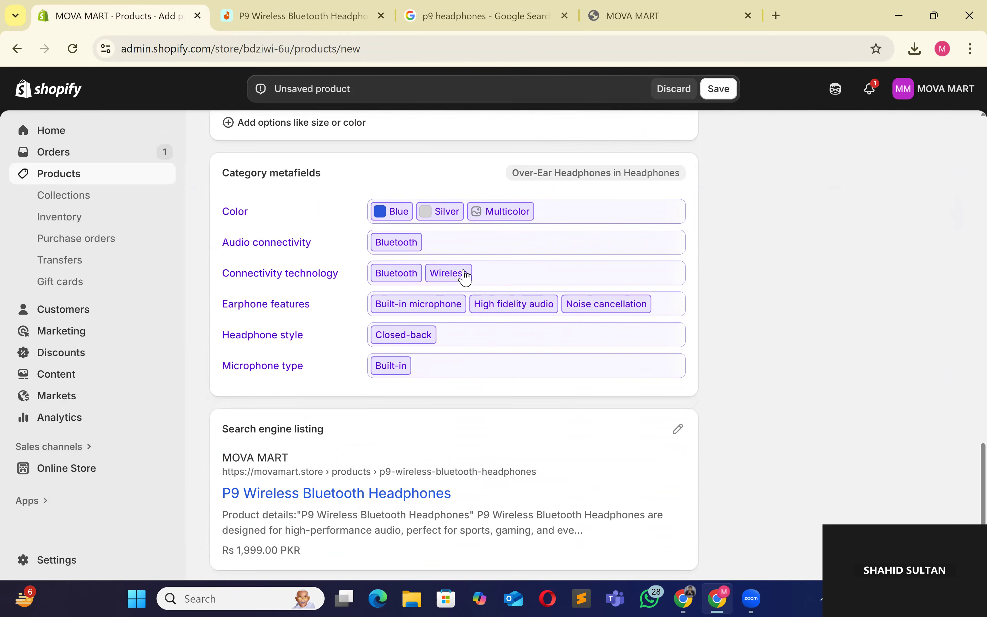
scroll(530, 286, "up", 3)
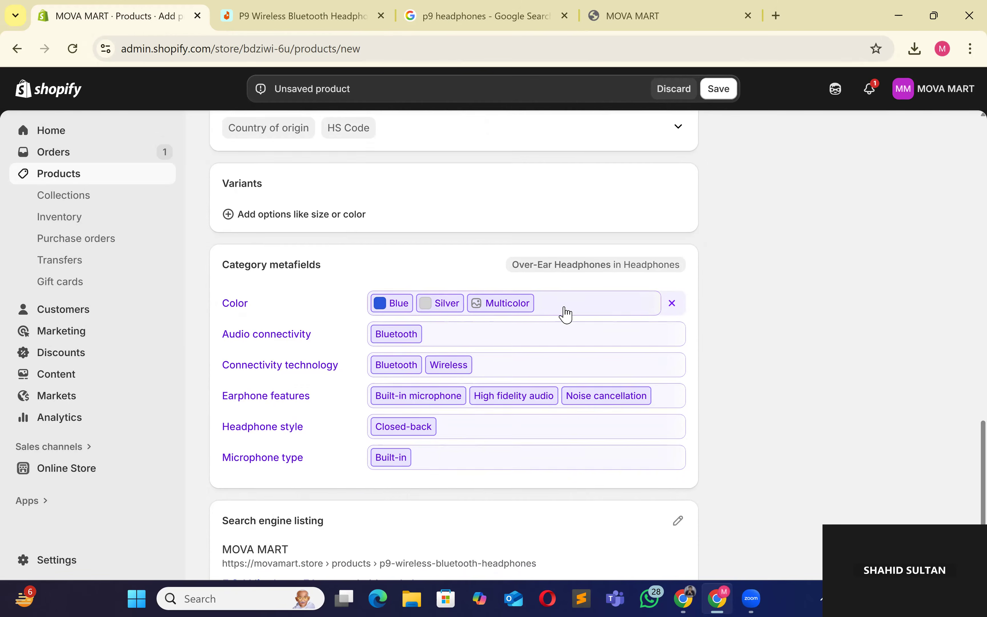
scroll(449, 277, "down", 1)
left_click(326, 188)
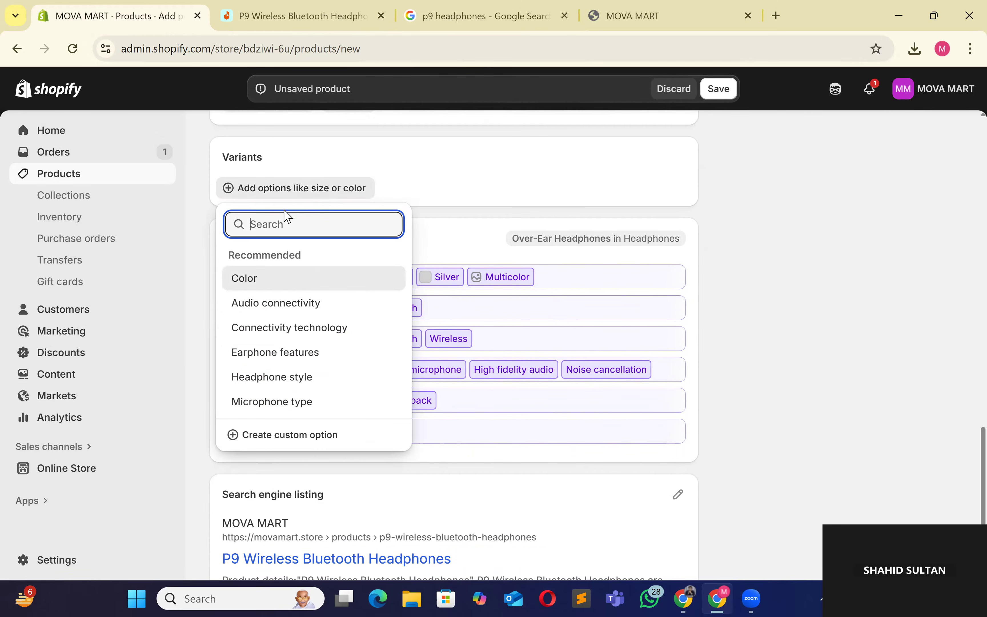
left_click(767, 260)
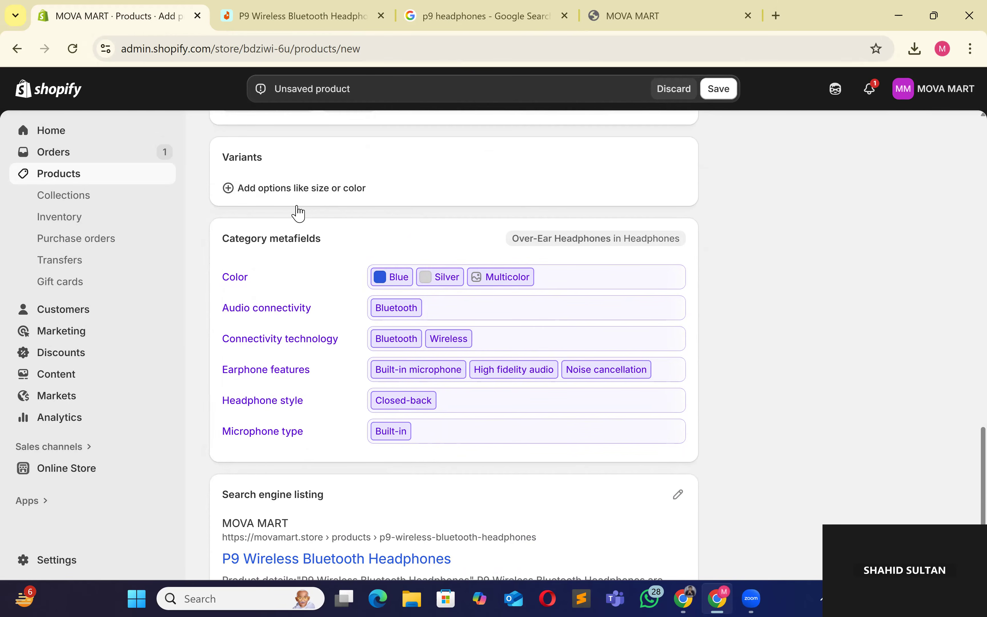
scroll(298, 213, "down", 3)
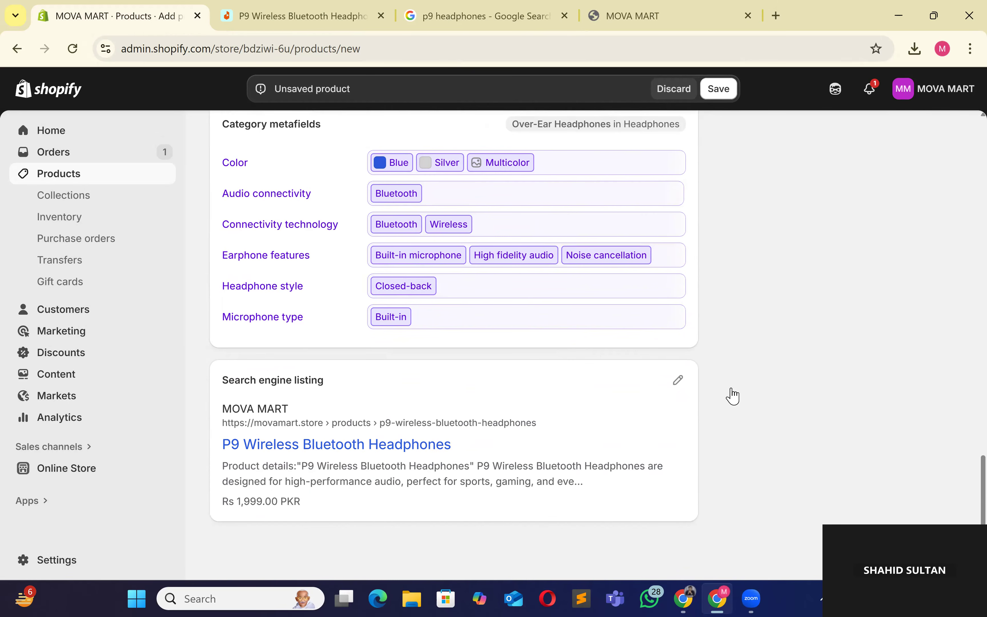
Step: Set the new product's type to Headphones in the product organization details
scroll(847, 379, "up", 10)
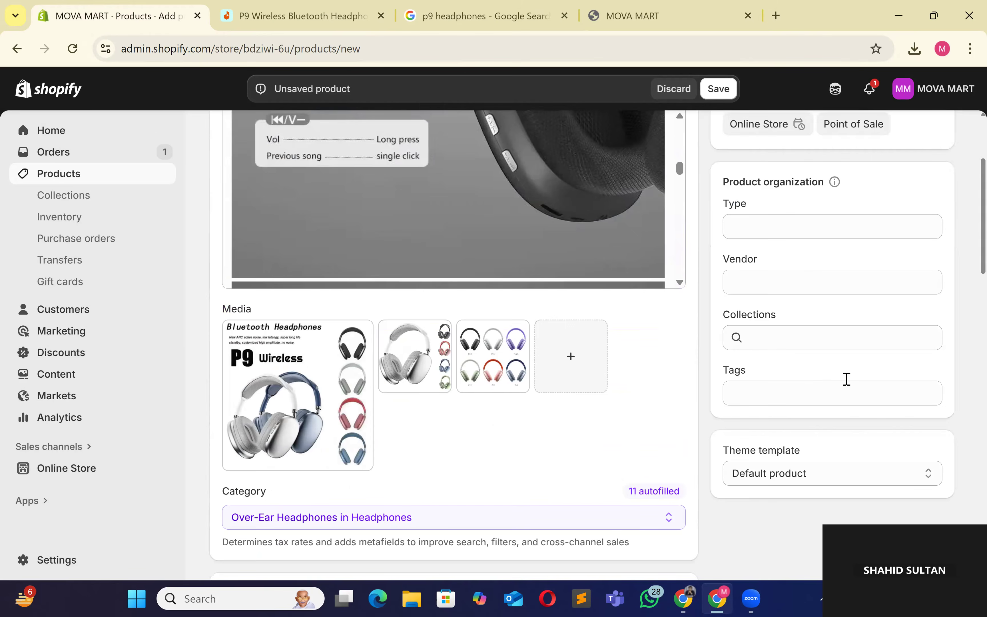
scroll(449, 228, "up", 5)
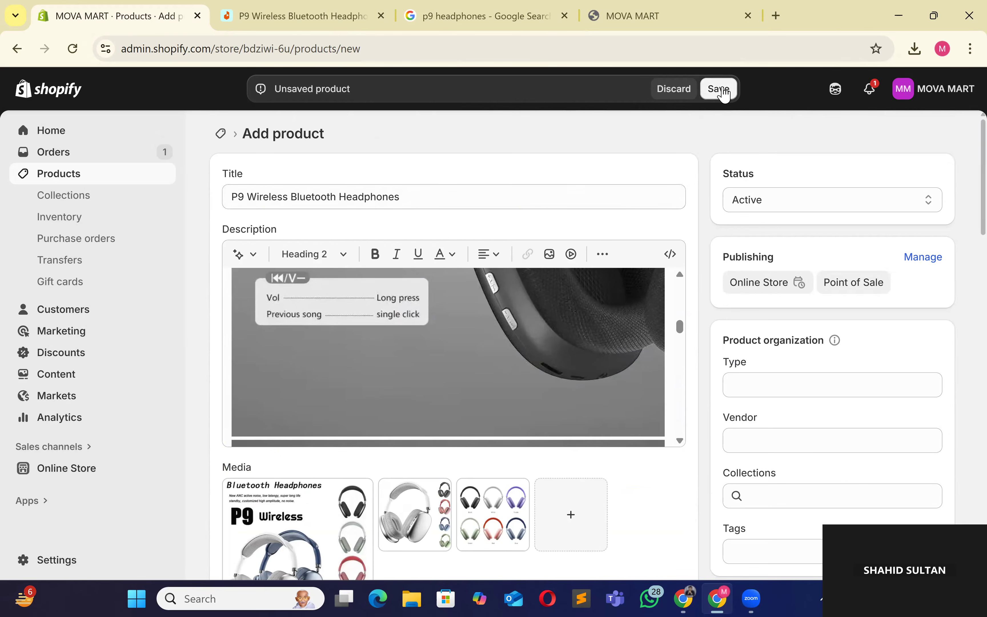
left_click(798, 394)
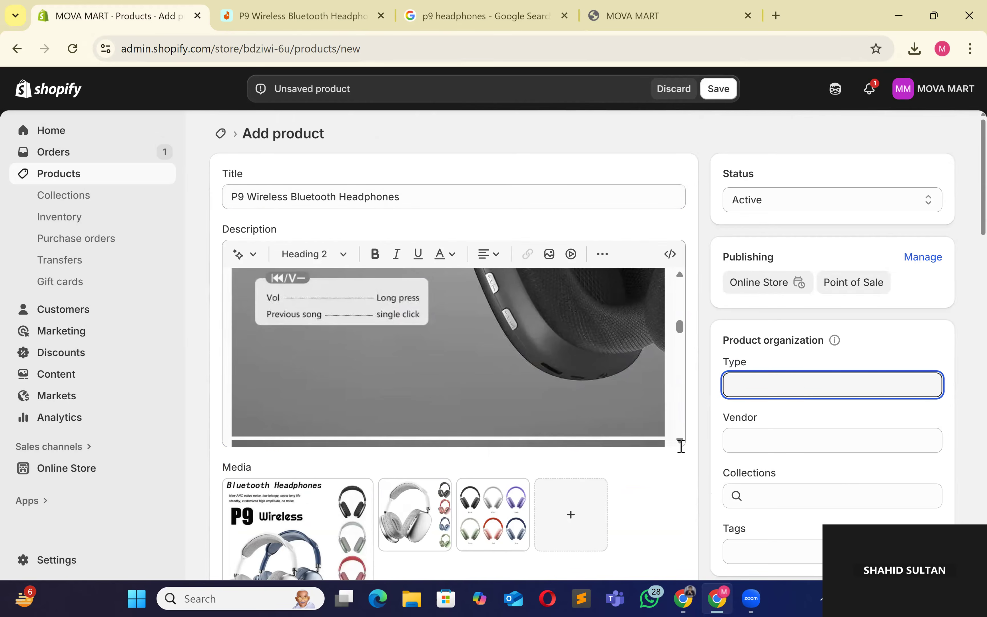
left_click(757, 354)
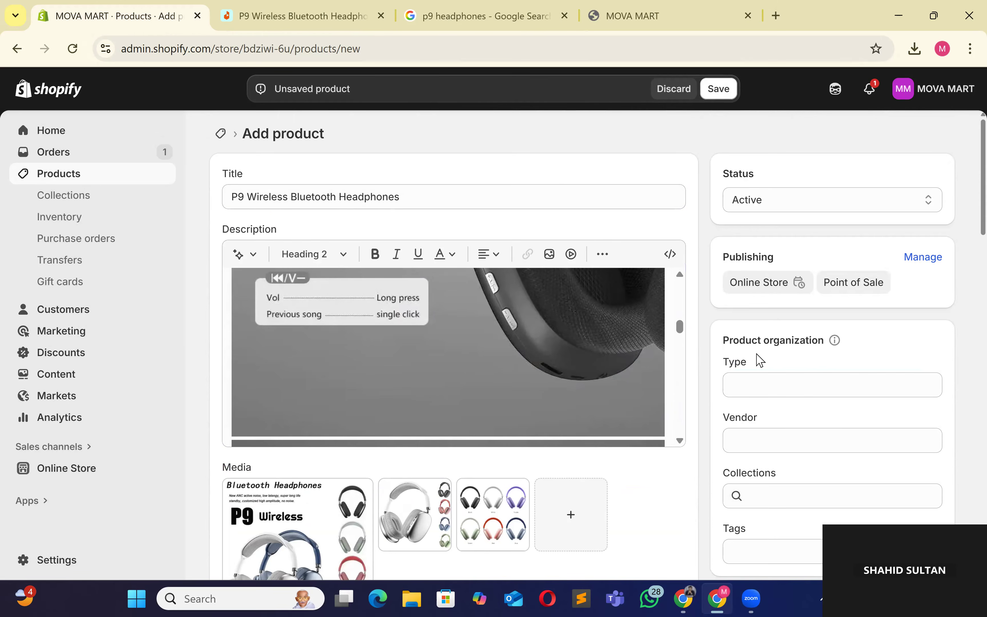
left_click(766, 394)
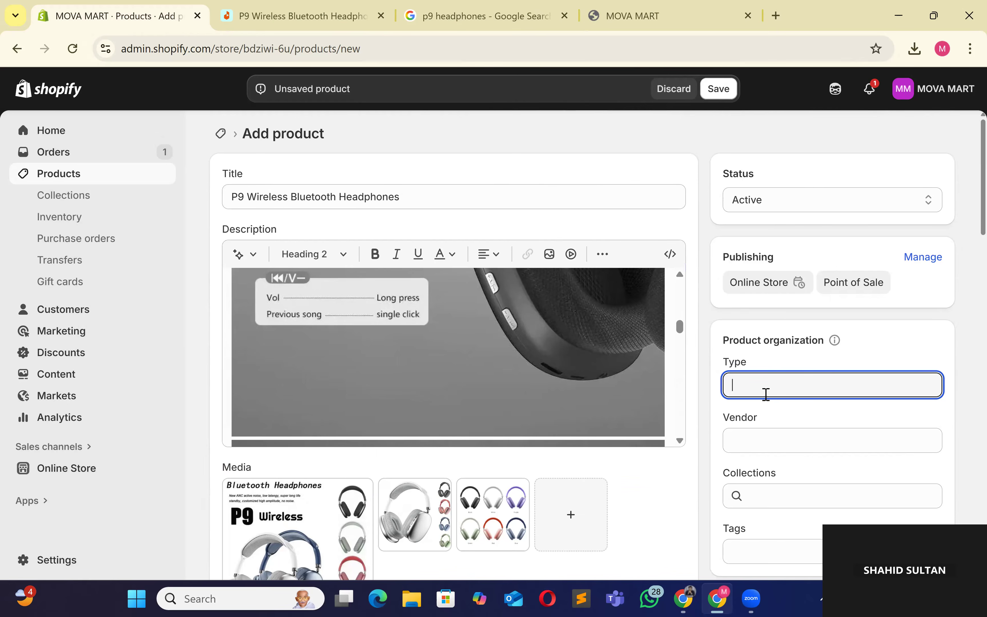
type("Headphones")
left_click(810, 407)
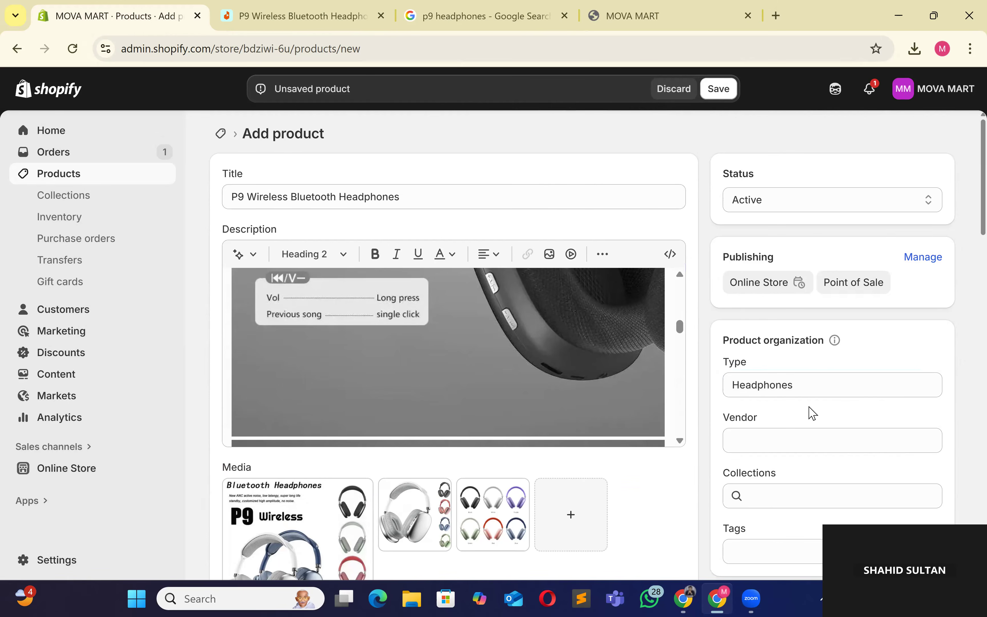
Step: Choose My Store as the vendor of the new product
left_click(801, 444)
scroll(798, 433, "down", 2)
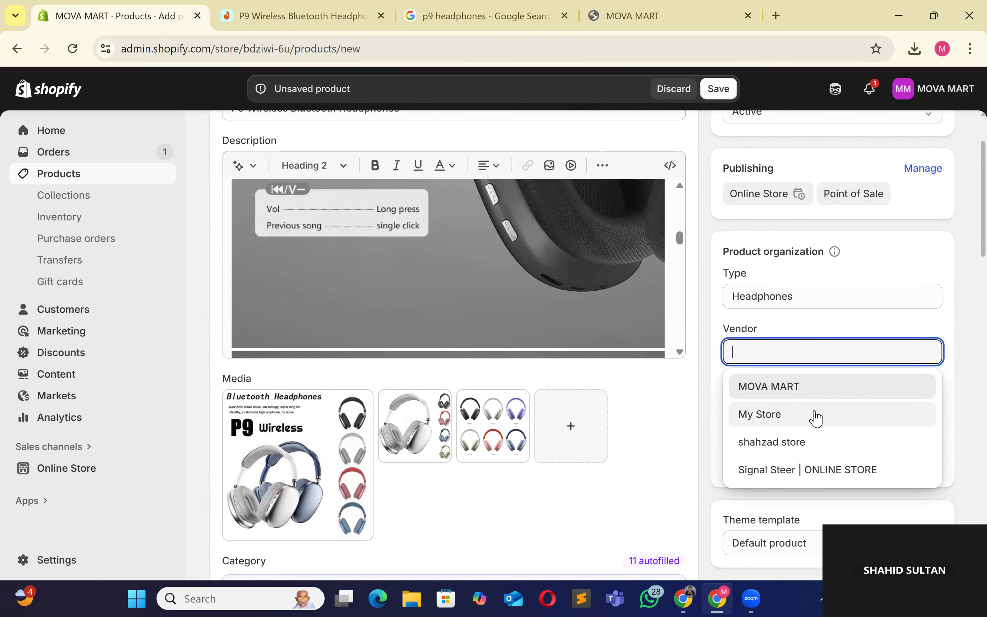
left_click(817, 418)
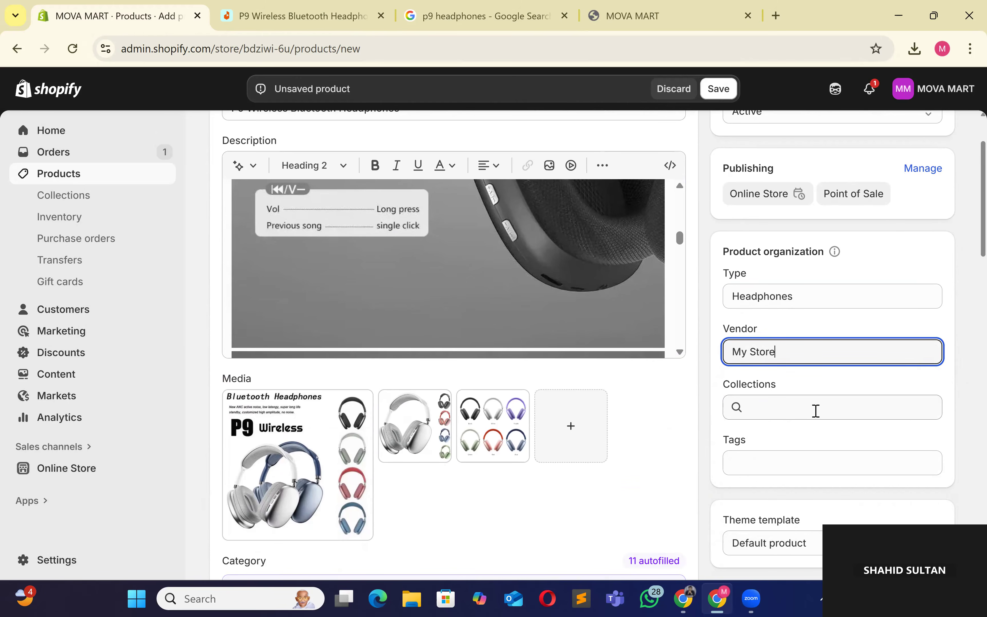
Step: Assign the product to the Home page and NEW ARRIVALS collections, leaving MEN and WOMEN unselected
left_click(816, 411)
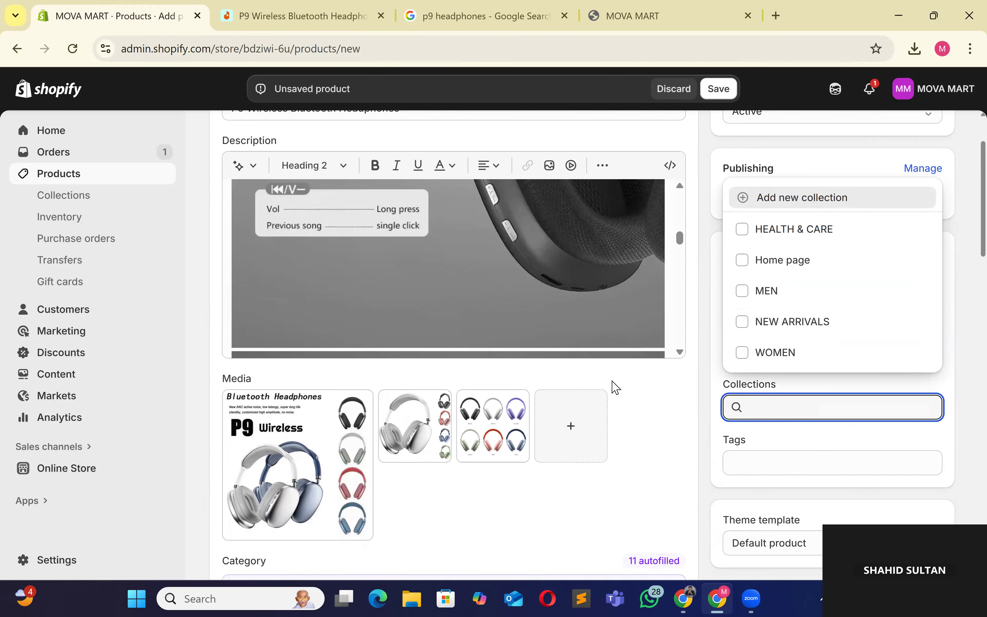
left_click(764, 267)
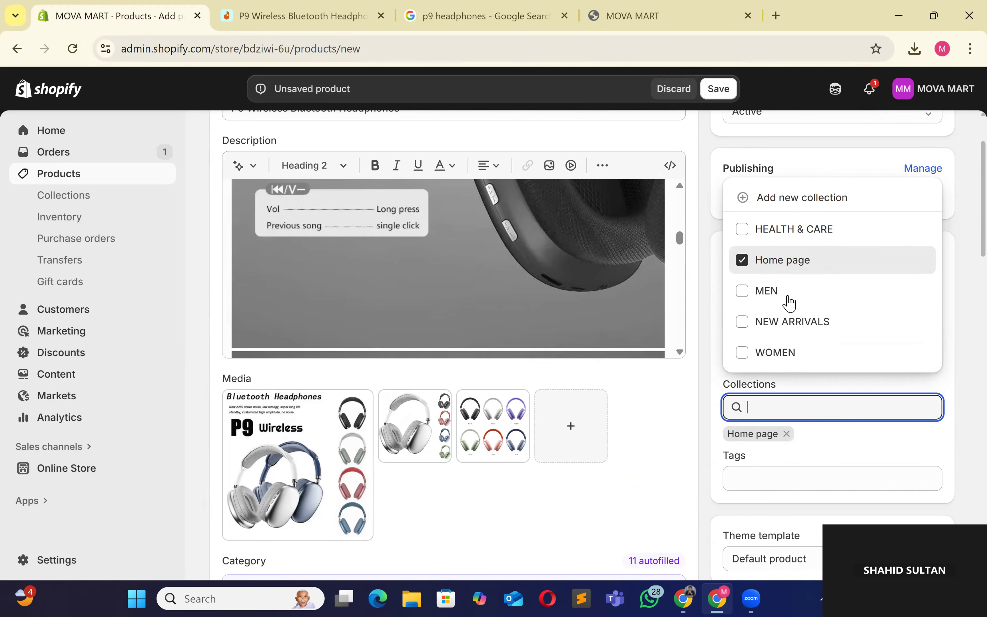
left_click(798, 357)
left_click(797, 358)
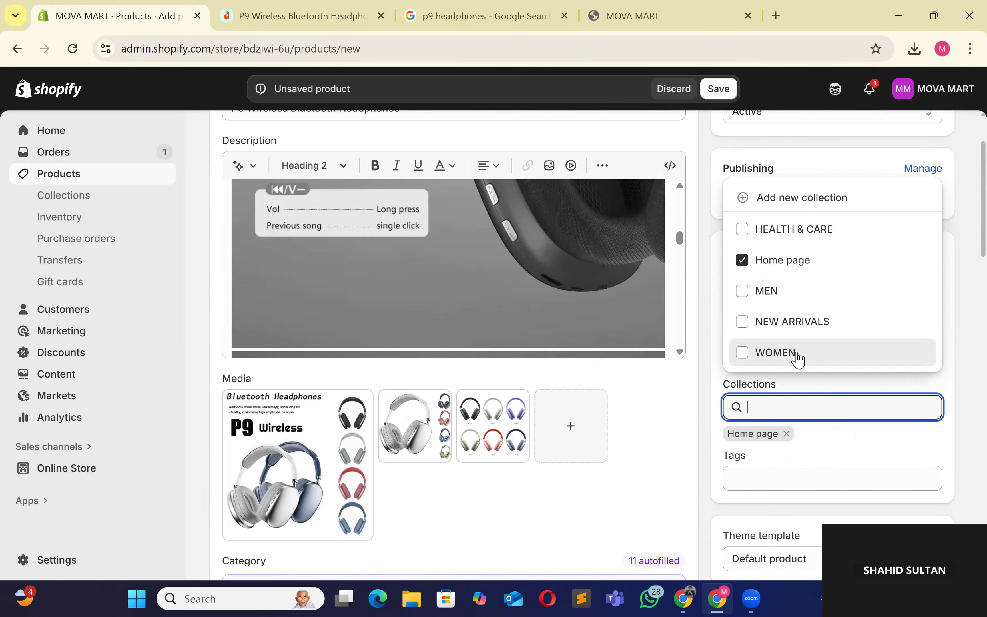
left_click(786, 294)
left_click(786, 293)
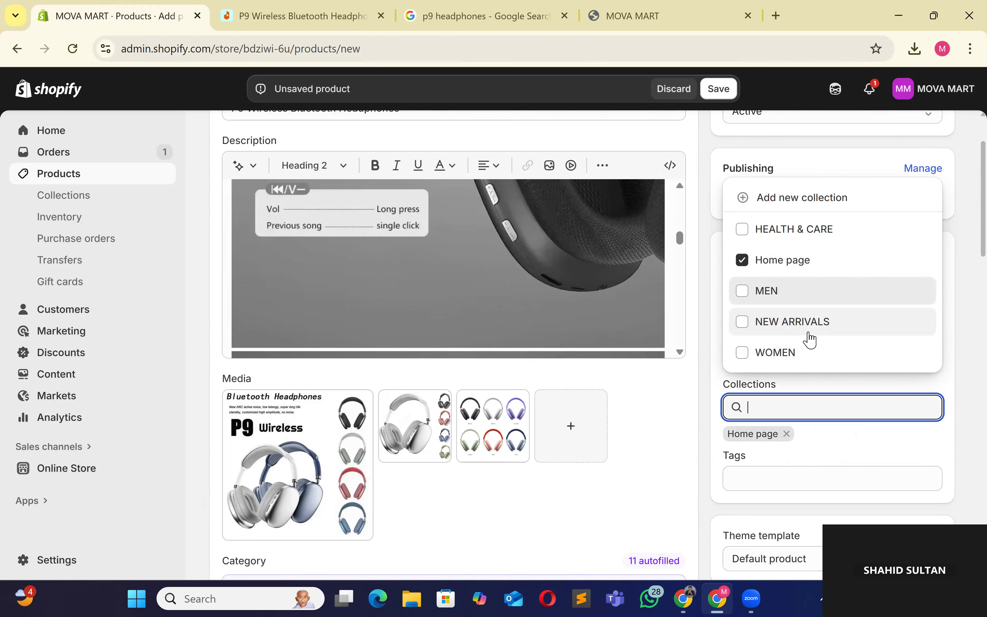
left_click(808, 333)
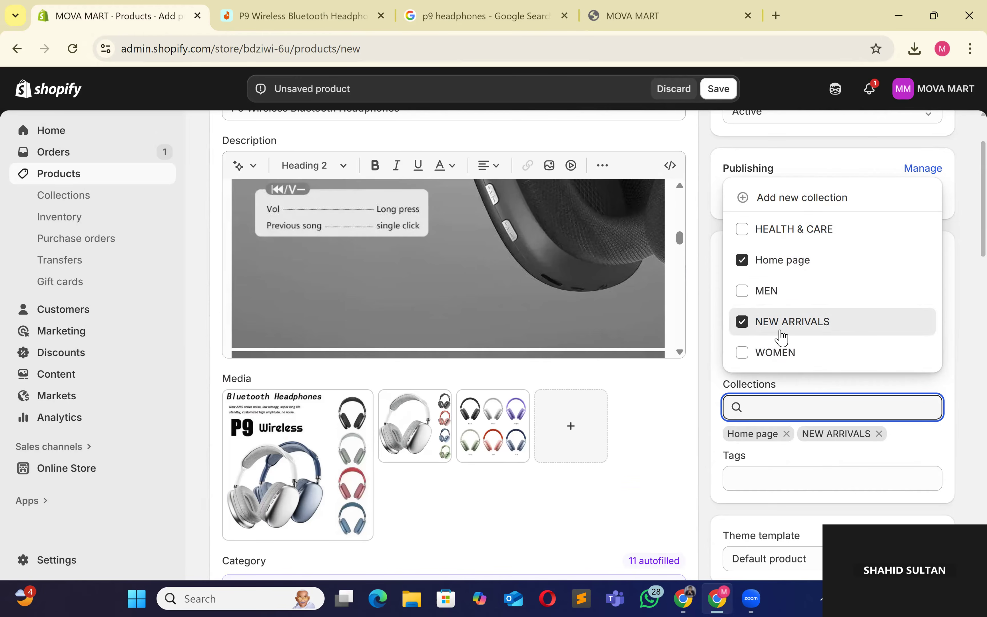
left_click(822, 383)
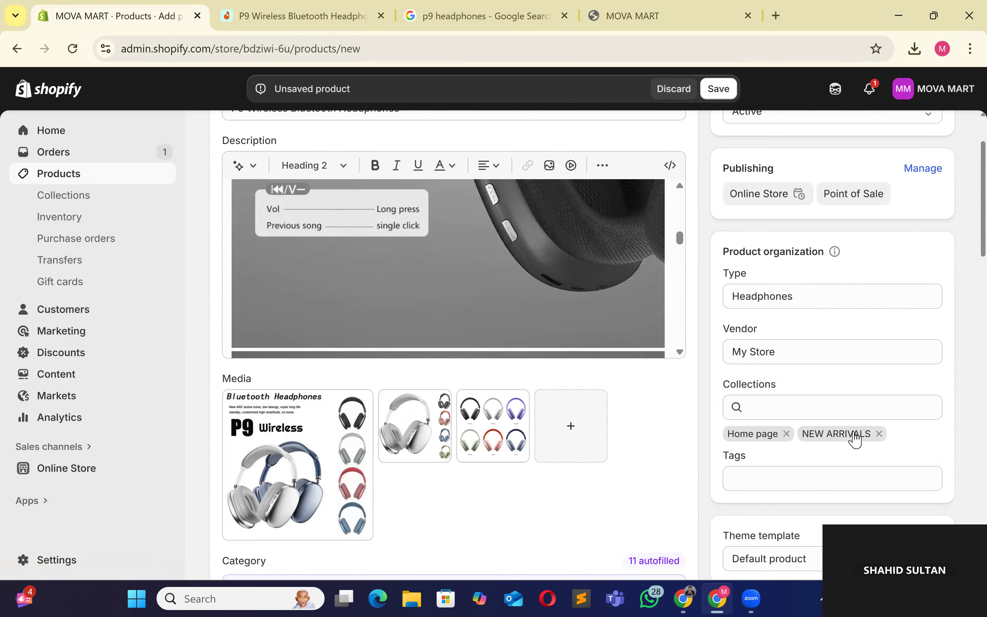
left_click(854, 399)
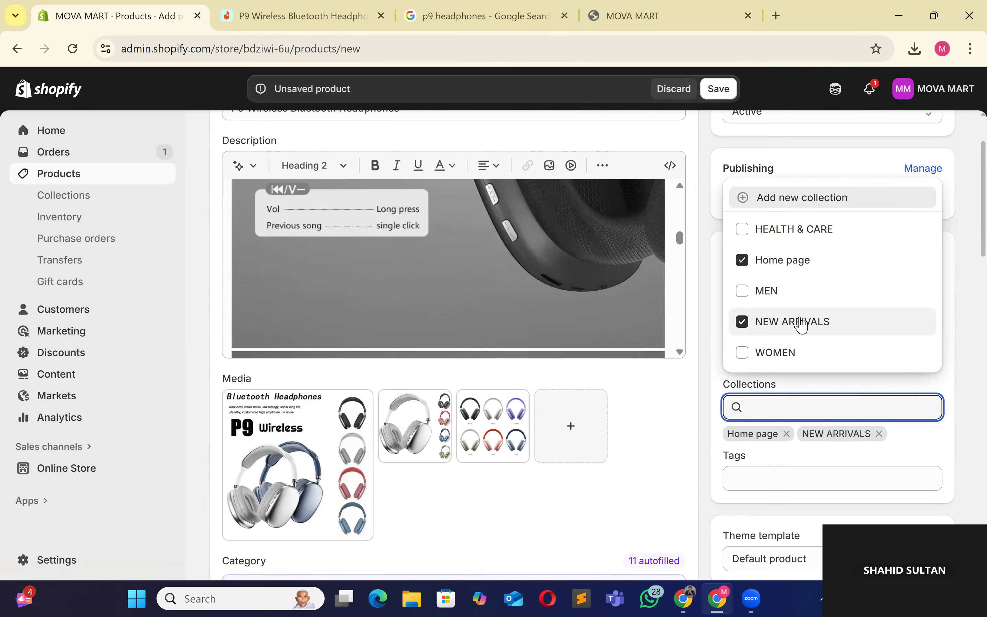
Step: Add the tag "headphones" to the product
left_click(837, 473)
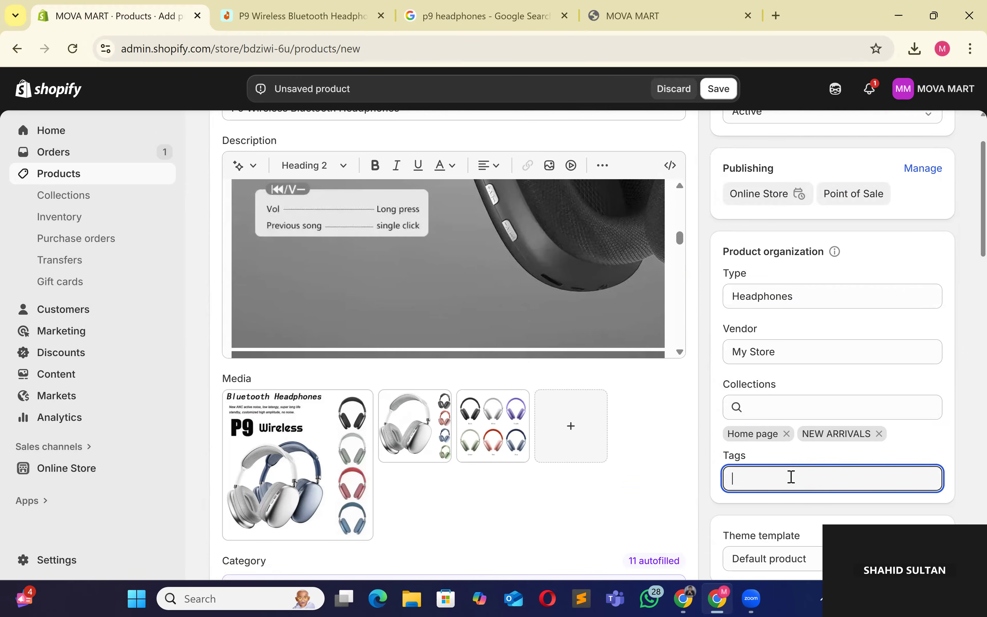
type("h")
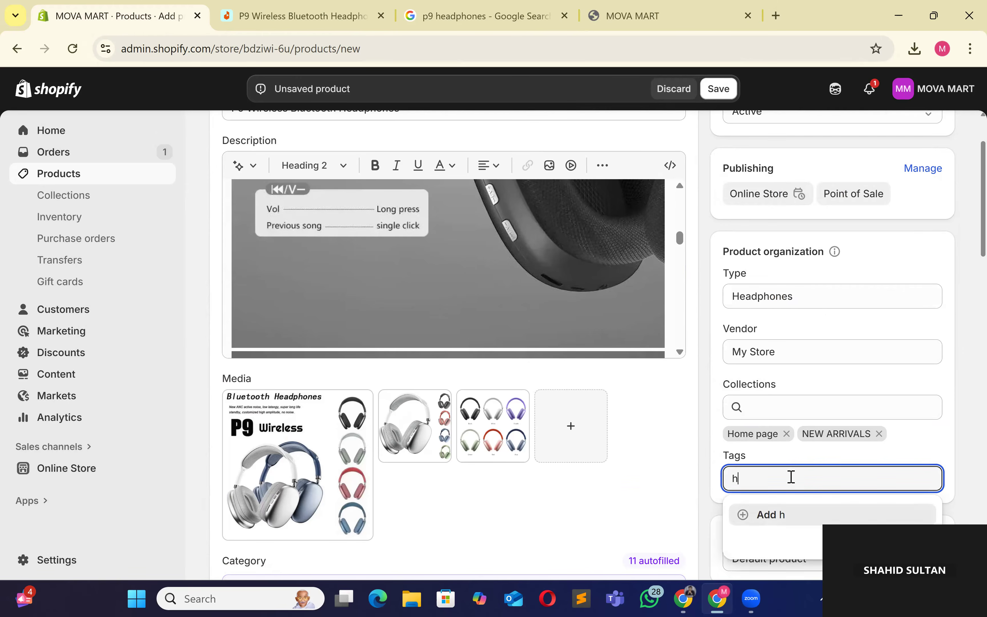
type("eadphones")
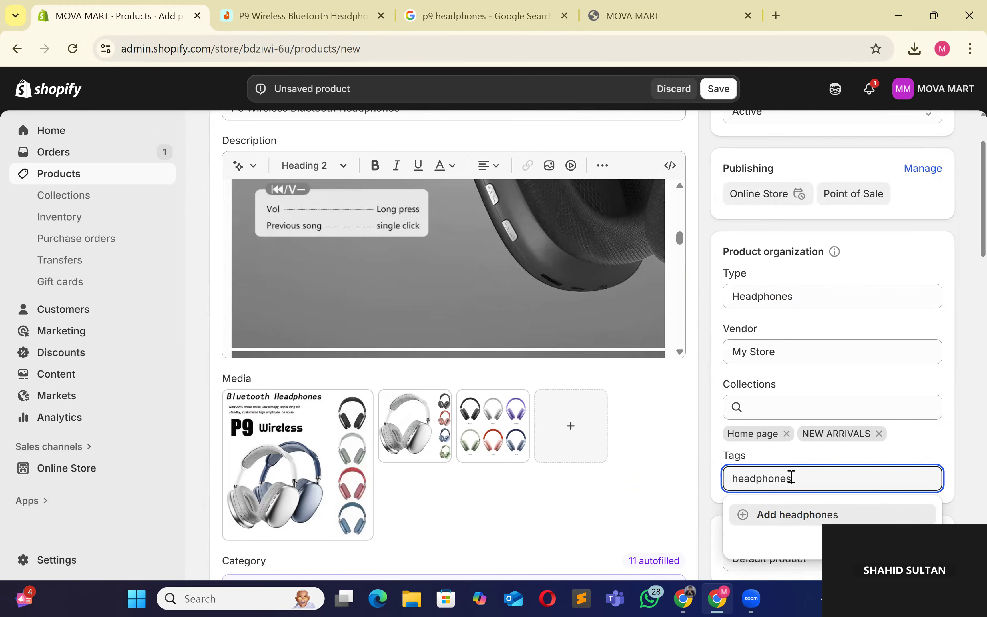
key("Return")
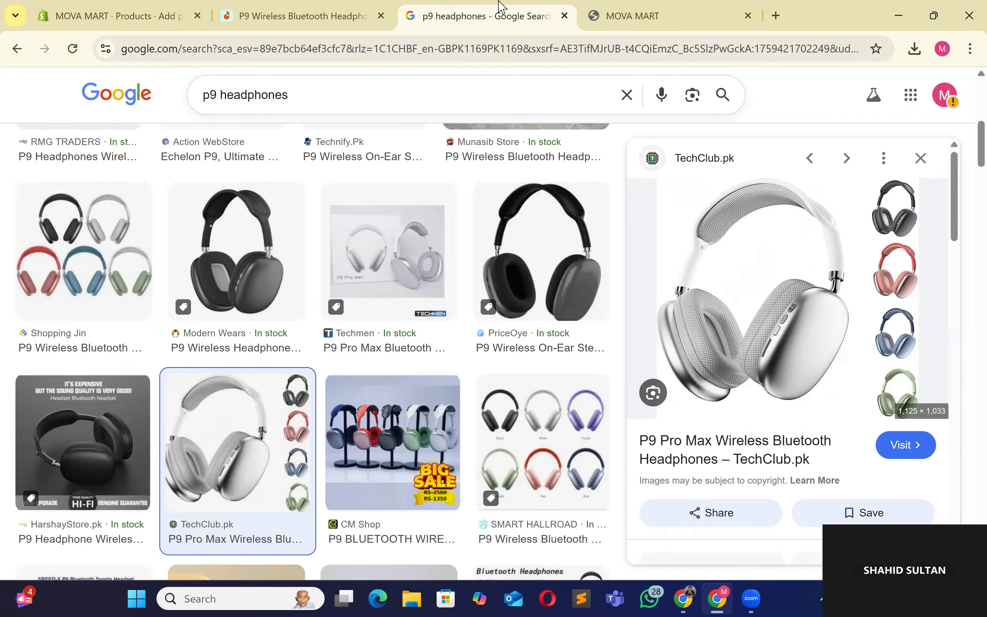
Step: Examine the general Google web results for "p9 headphones", including competing store listings and related searches, for tag ideas
left_click(481, 16)
scroll(147, 169, "up", 7)
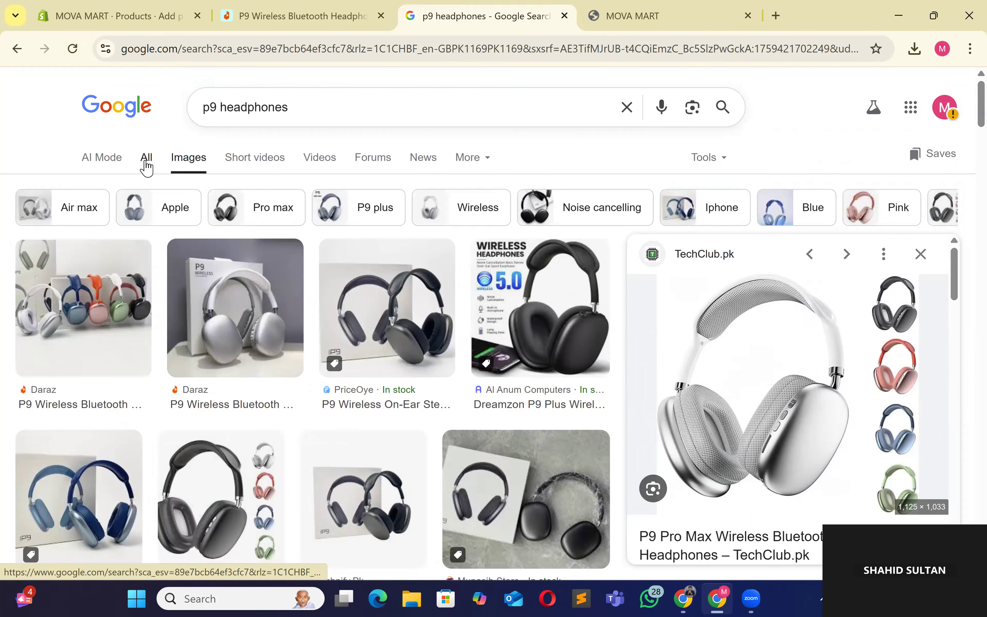
left_click(146, 163)
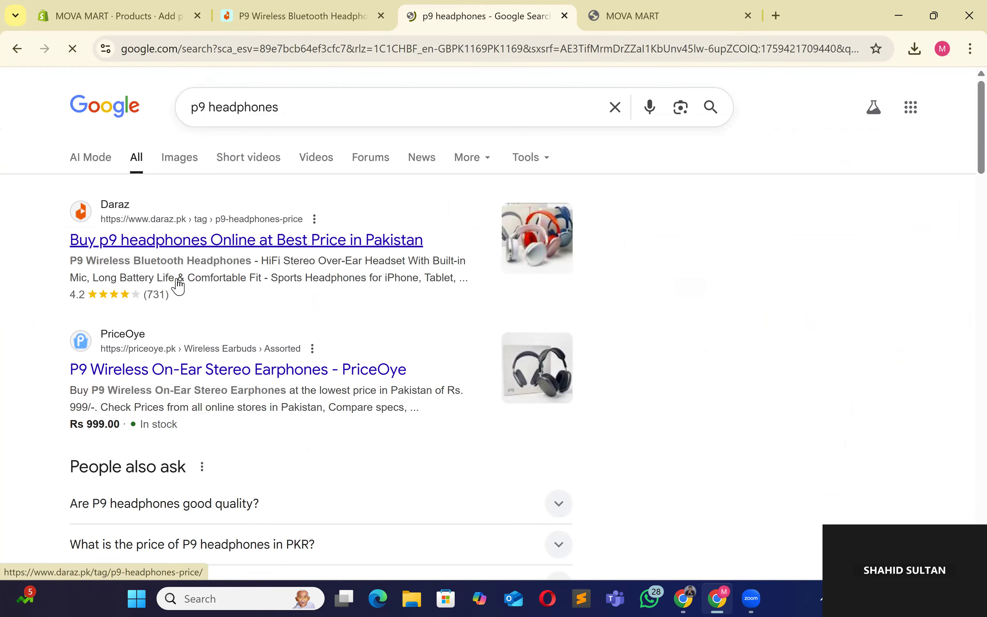
scroll(212, 346, "down", 3)
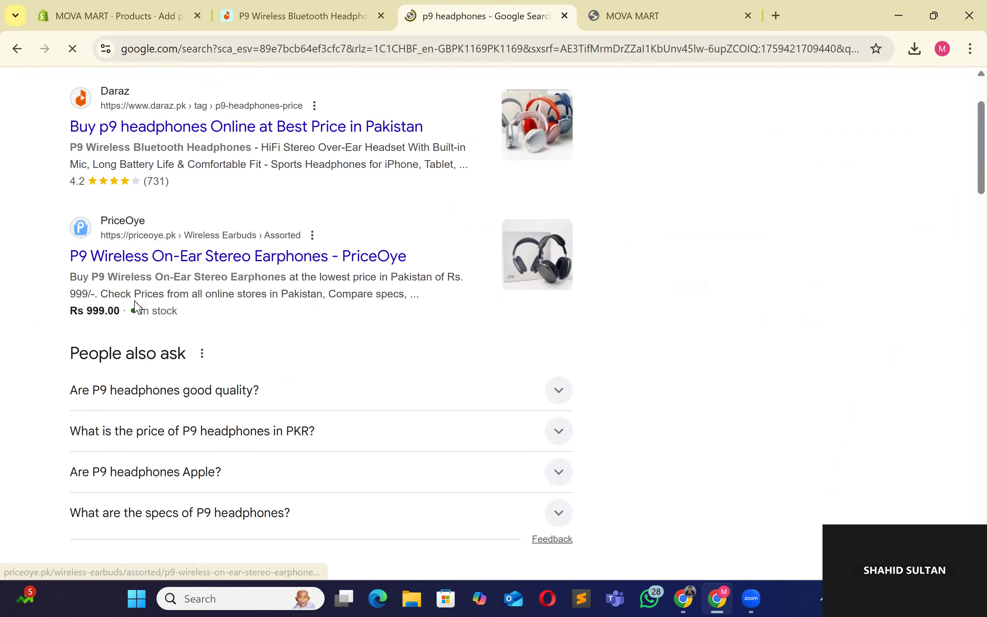
scroll(94, 310, "down", 20)
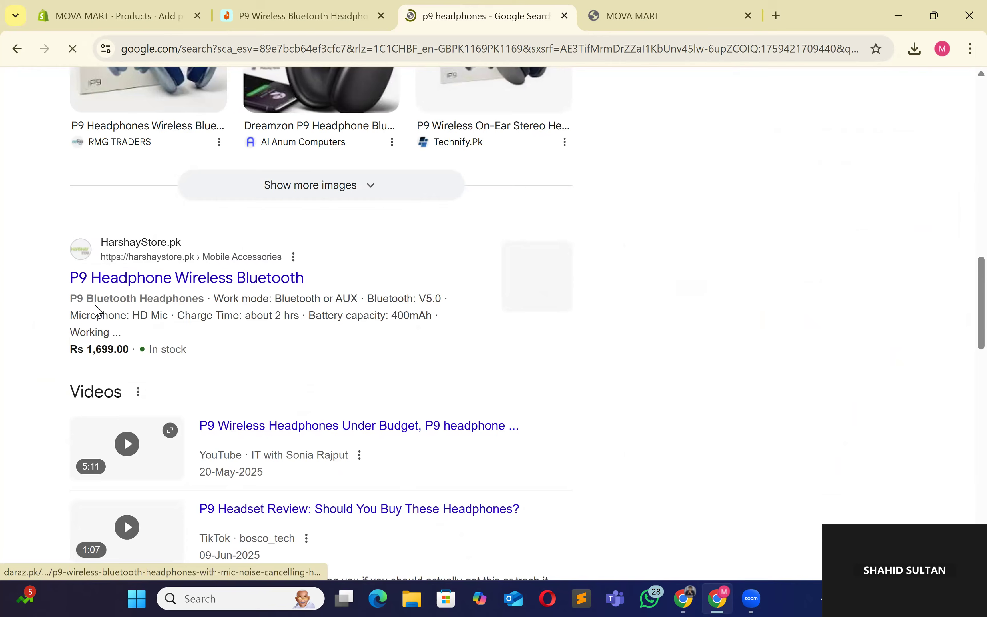
scroll(137, 331, "down", 2)
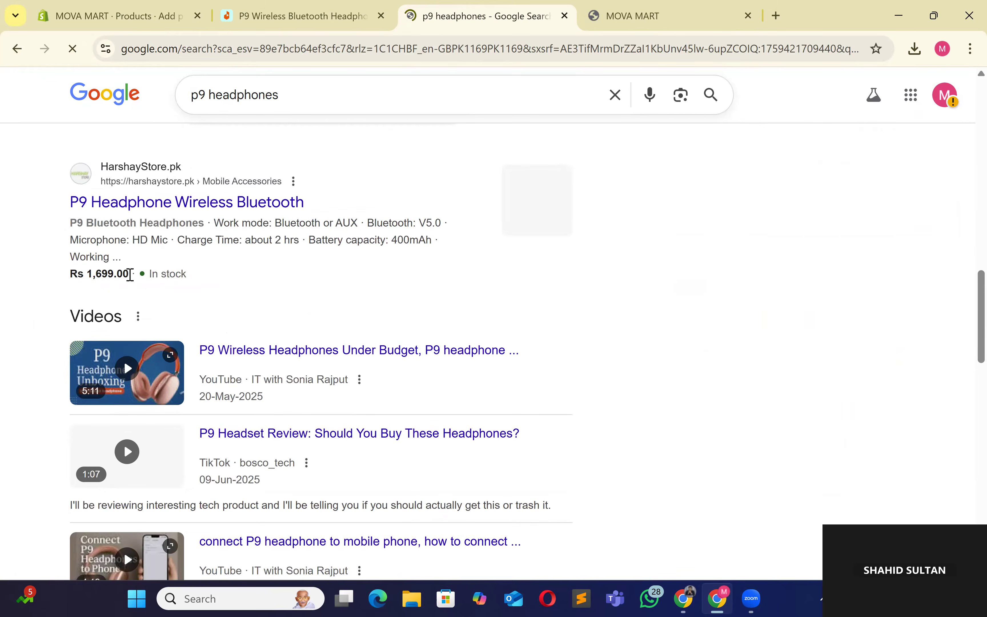
scroll(161, 272, "down", 10)
scroll(160, 272, "down", 1)
scroll(161, 272, "up", 1)
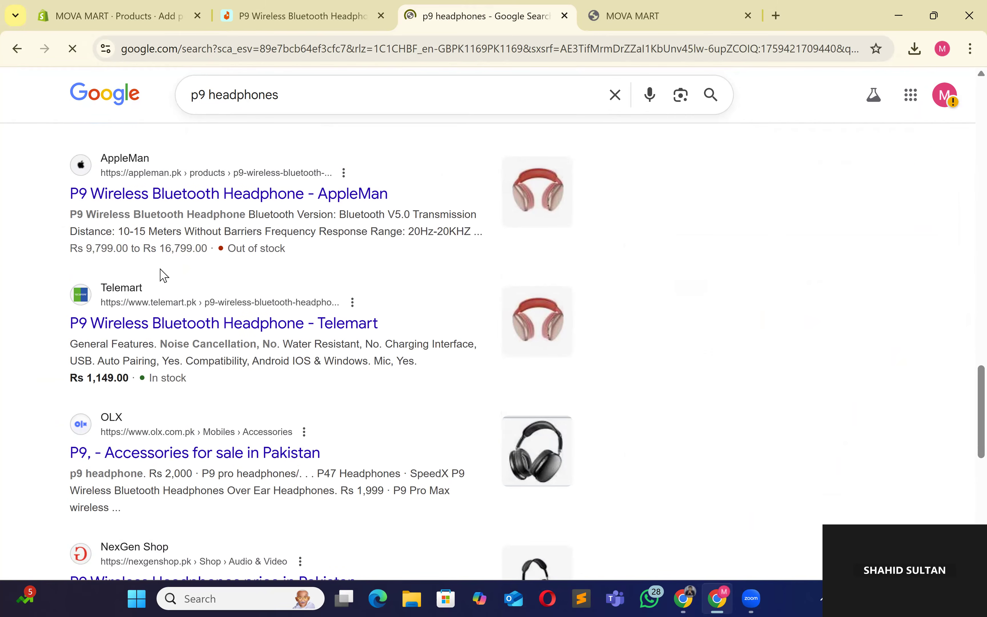
scroll(145, 229, "down", 1)
scroll(146, 228, "down", 2)
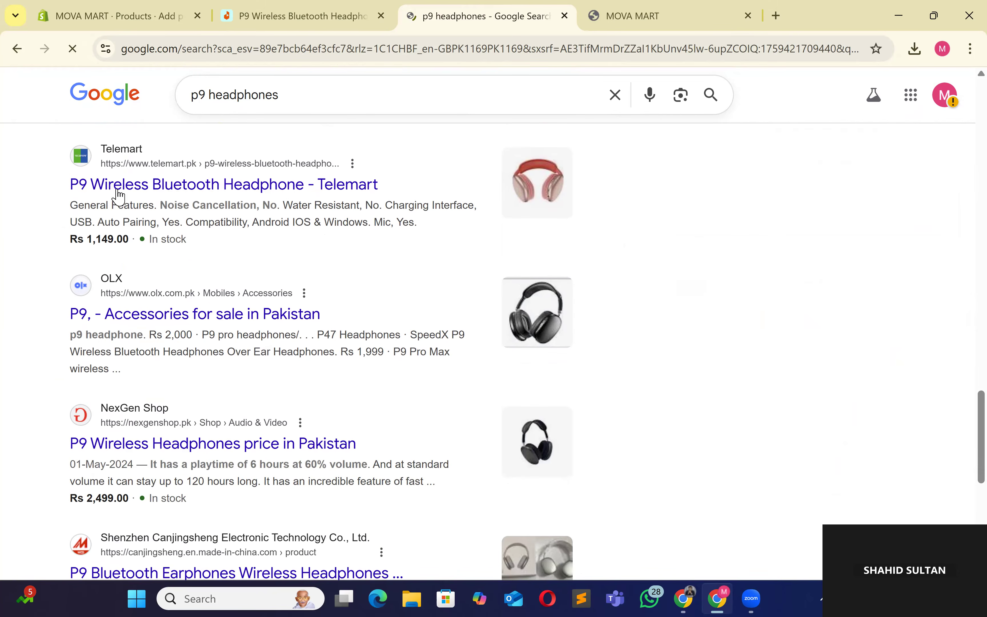
scroll(308, 355, "down", 6)
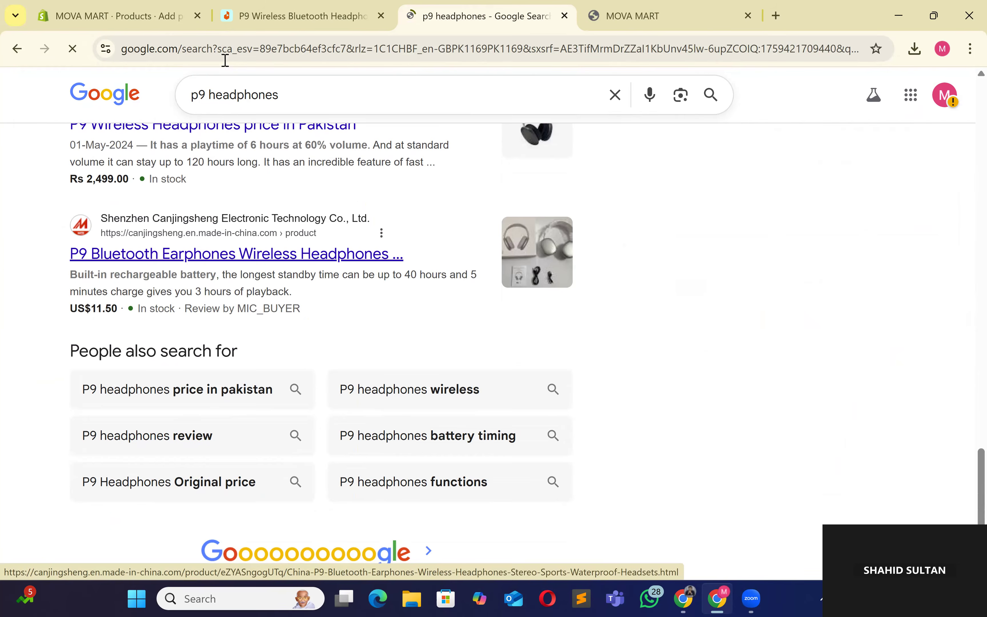
Step: Return to the unsaved Shopify product and add the tags "top headphones in pakistan" and "bluetooth headphones"
left_click(261, 15)
left_click(137, 7)
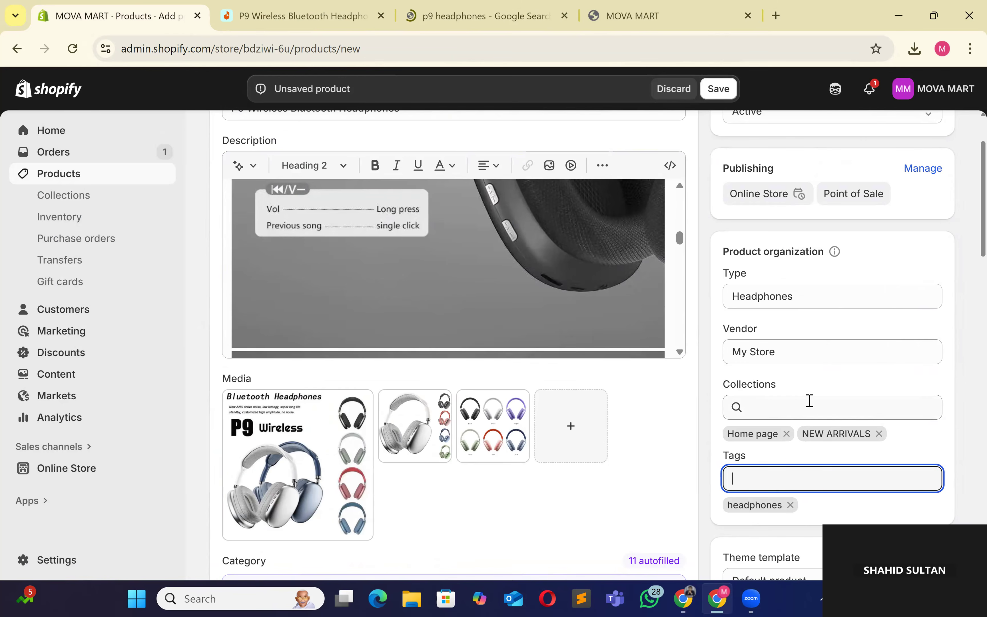
type("top h")
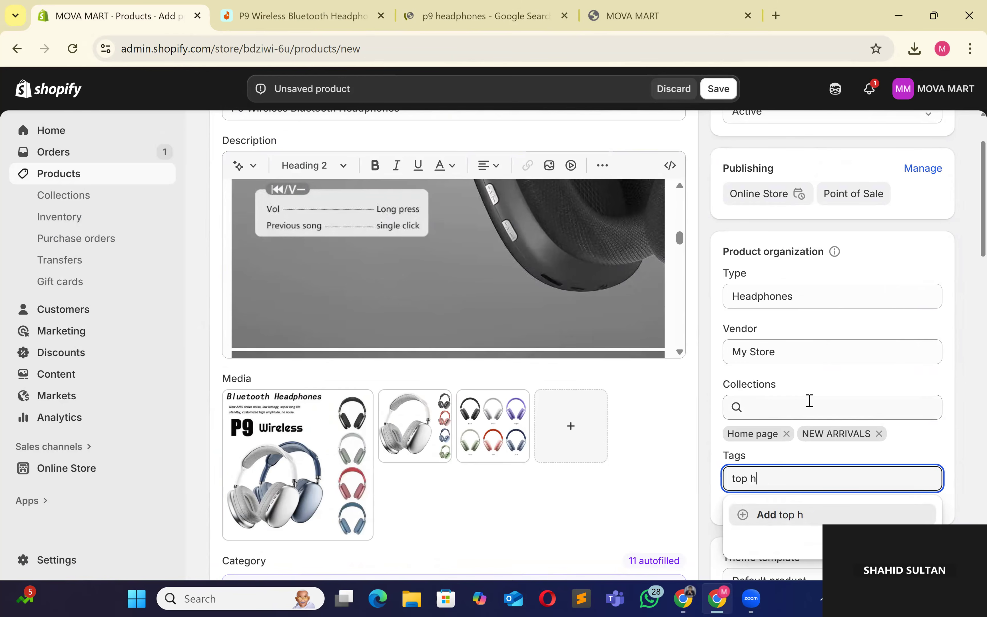
type("eadphones in pakistan")
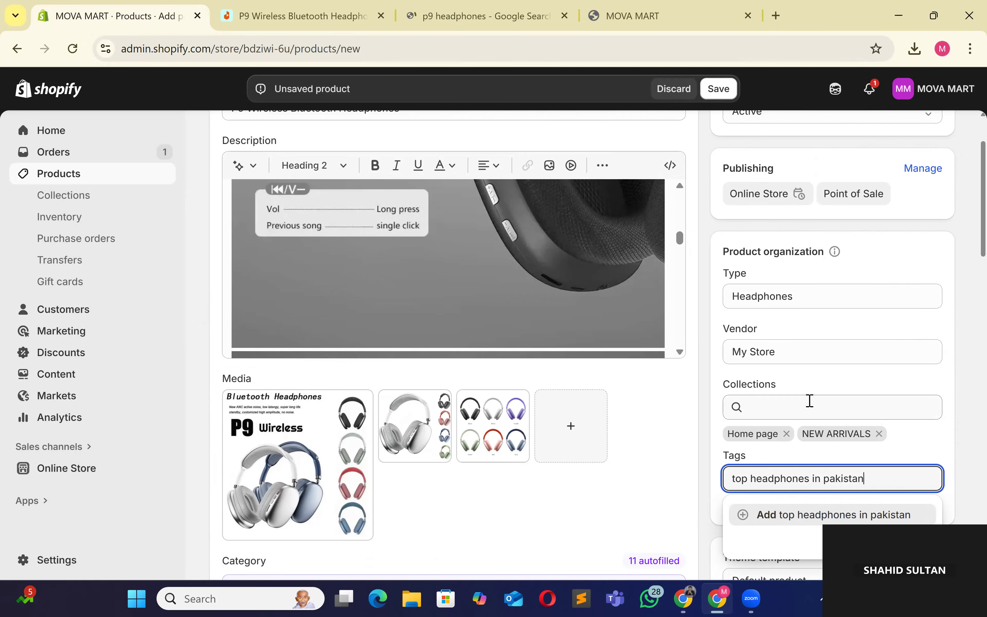
key("Return")
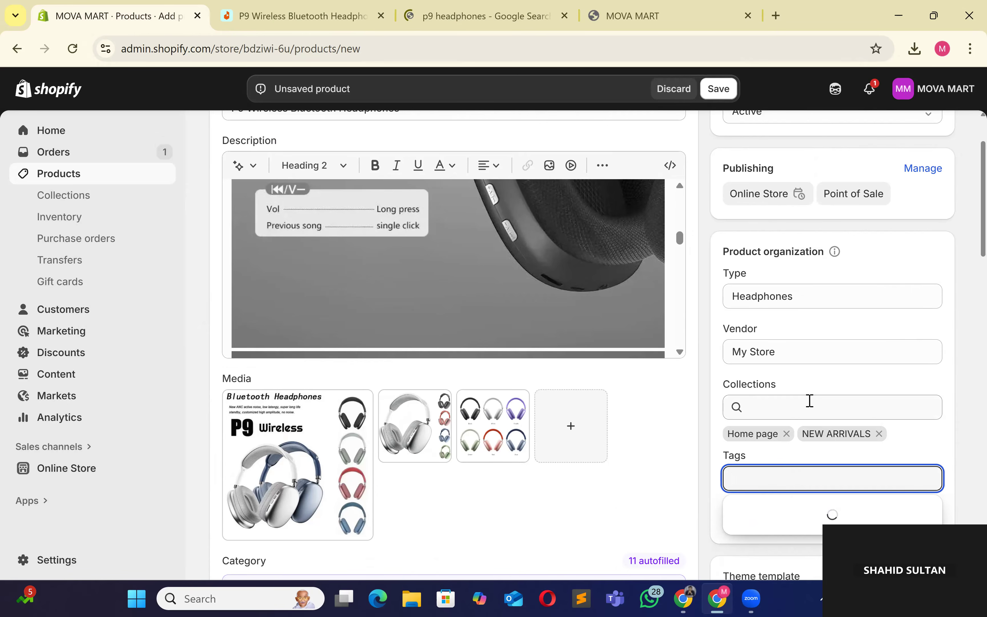
type("blu")
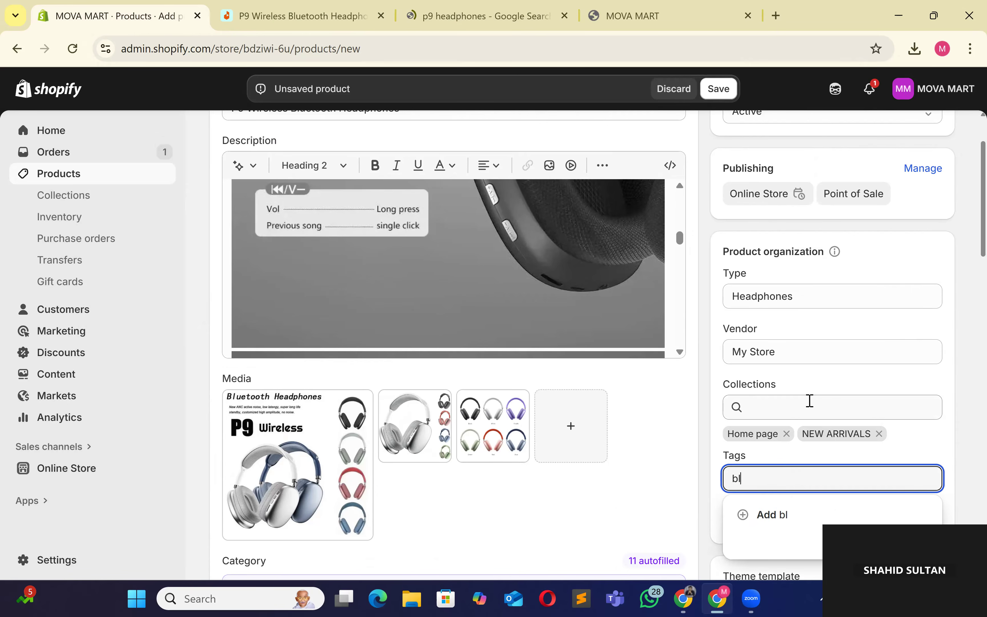
key("BackSpace")
type("uetooth headphones")
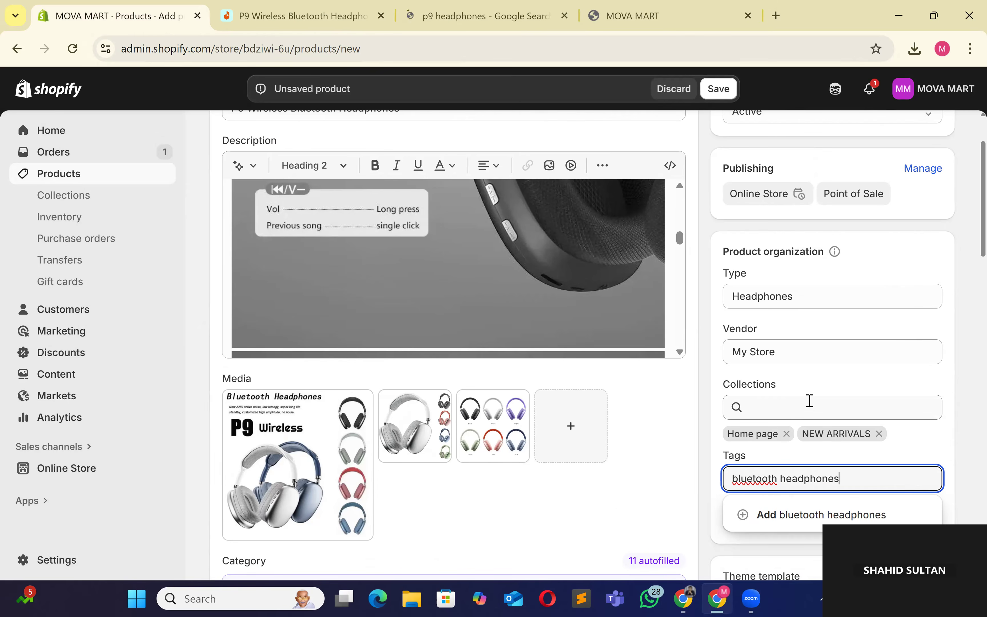
key("Return")
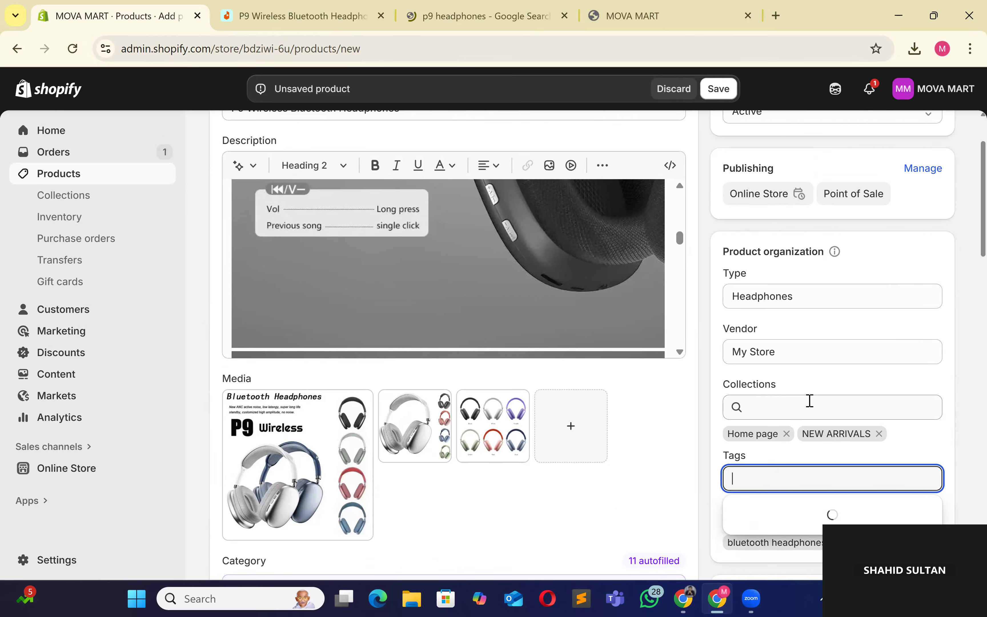
Step: Add the tag "Mic Headphones" to the product
type("Mic H")
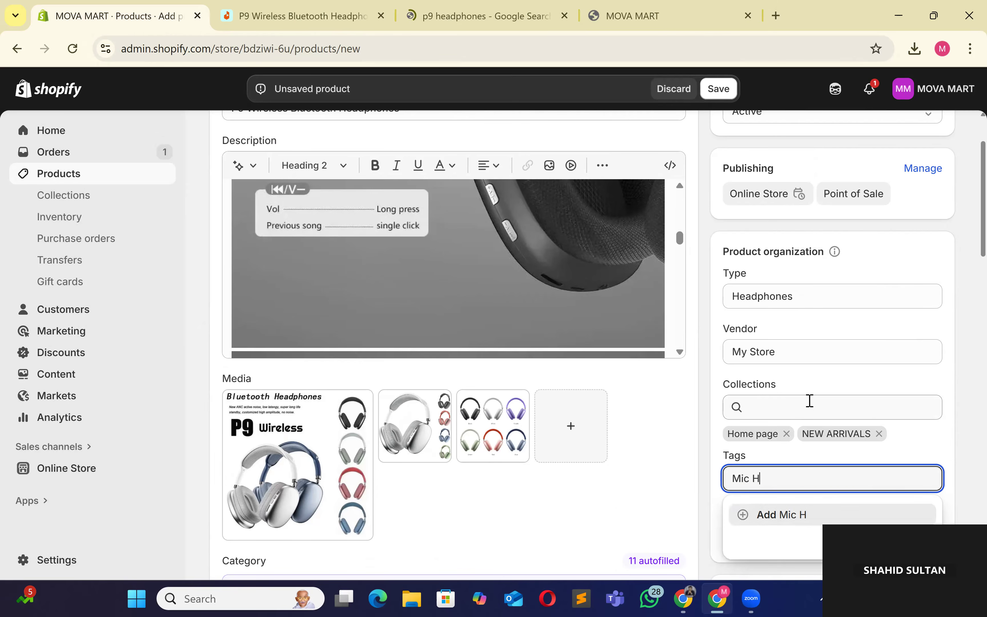
type("eadphones")
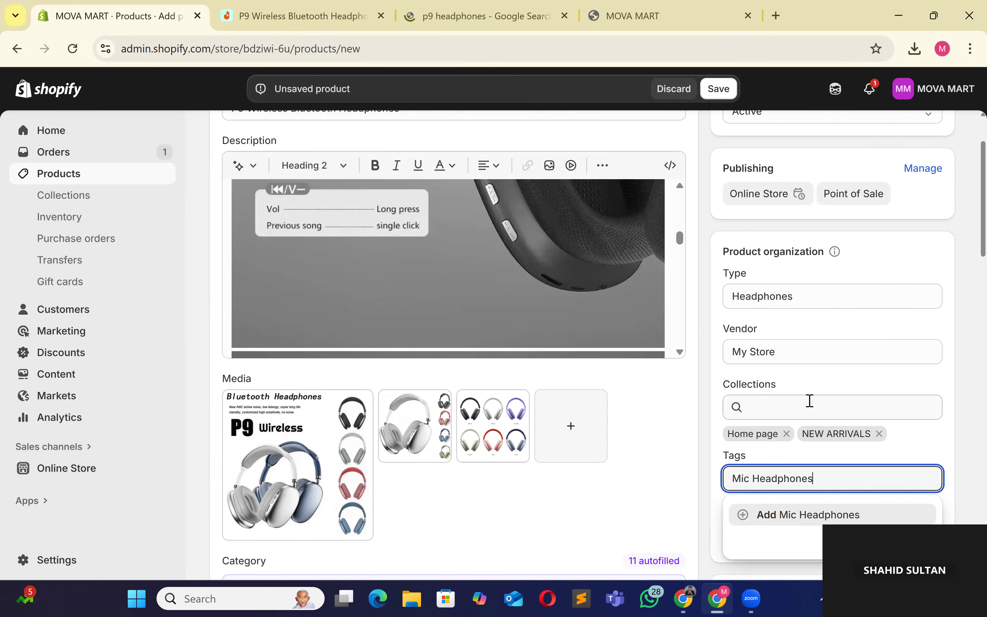
key("Return")
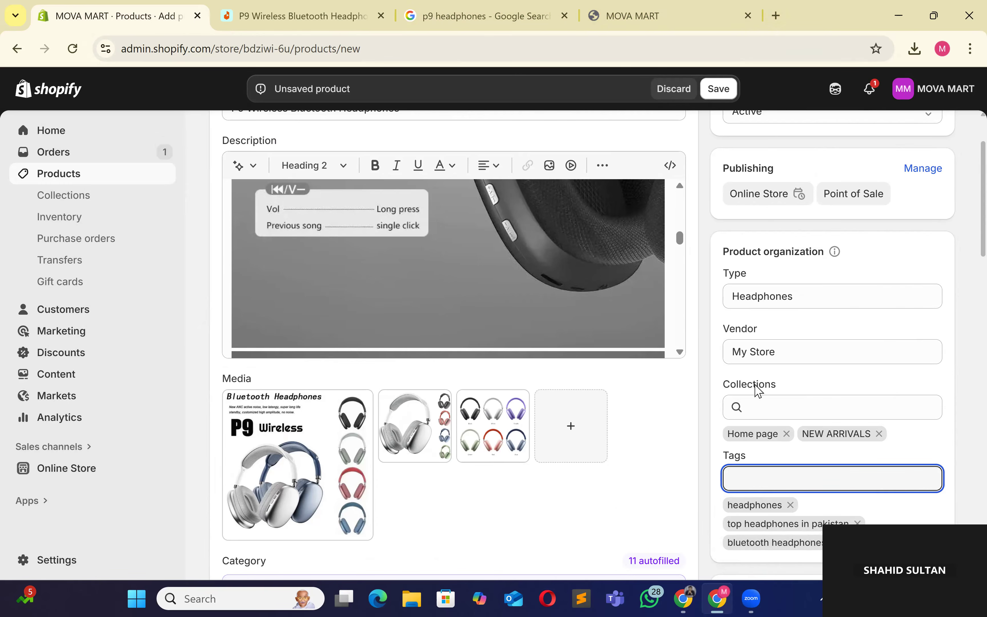
Step: Save the new P9 Wireless Bluetooth Headphones product
scroll(758, 391, "down", 5)
scroll(758, 391, "up", 7)
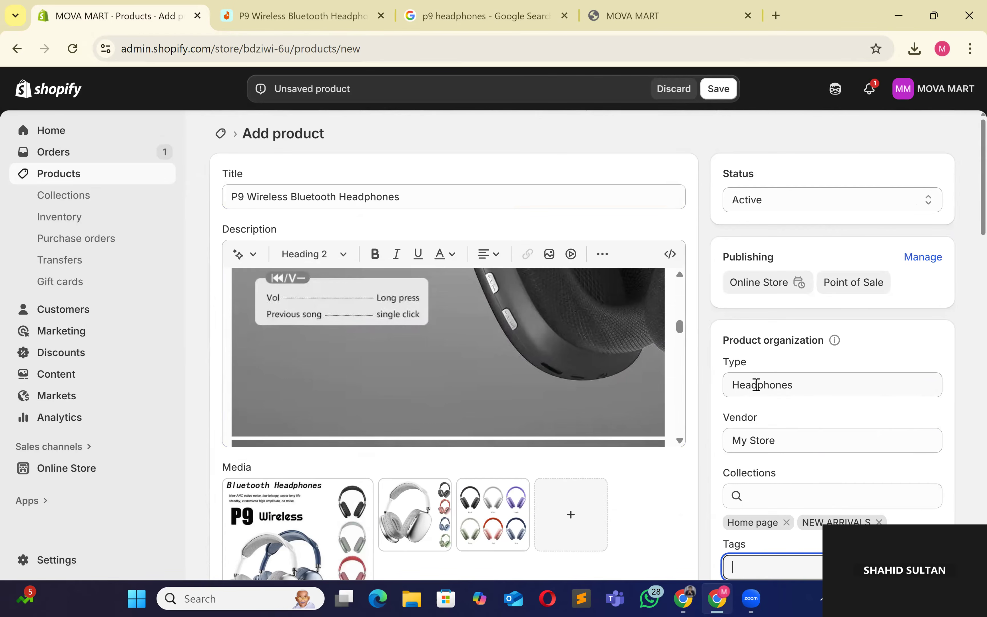
left_click(728, 90)
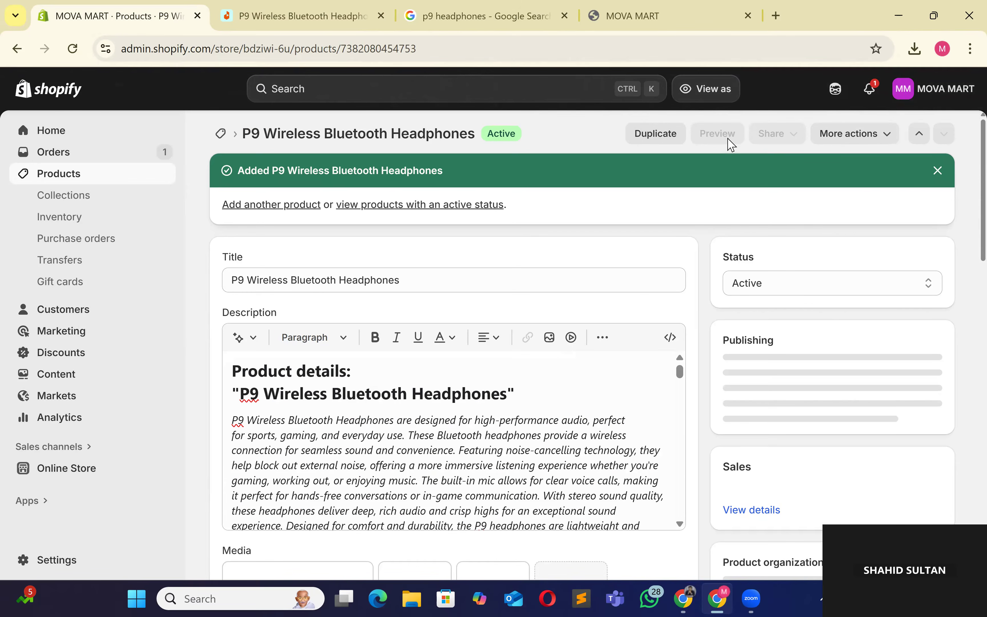
Step: Open the saved product's live page on the MOVA MART storefront
left_click(872, 136)
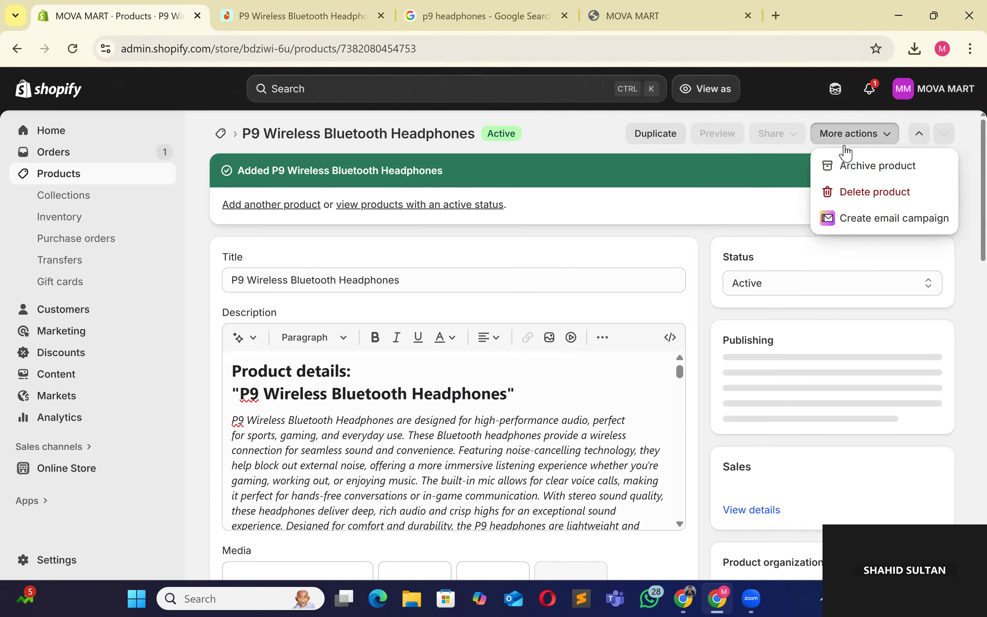
left_click(720, 151)
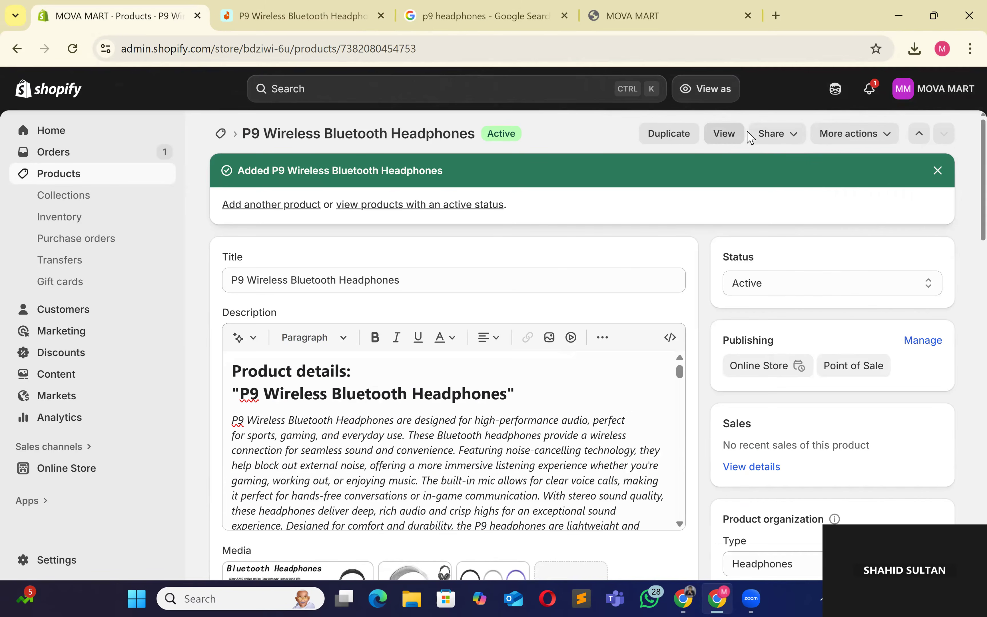
left_click(726, 140)
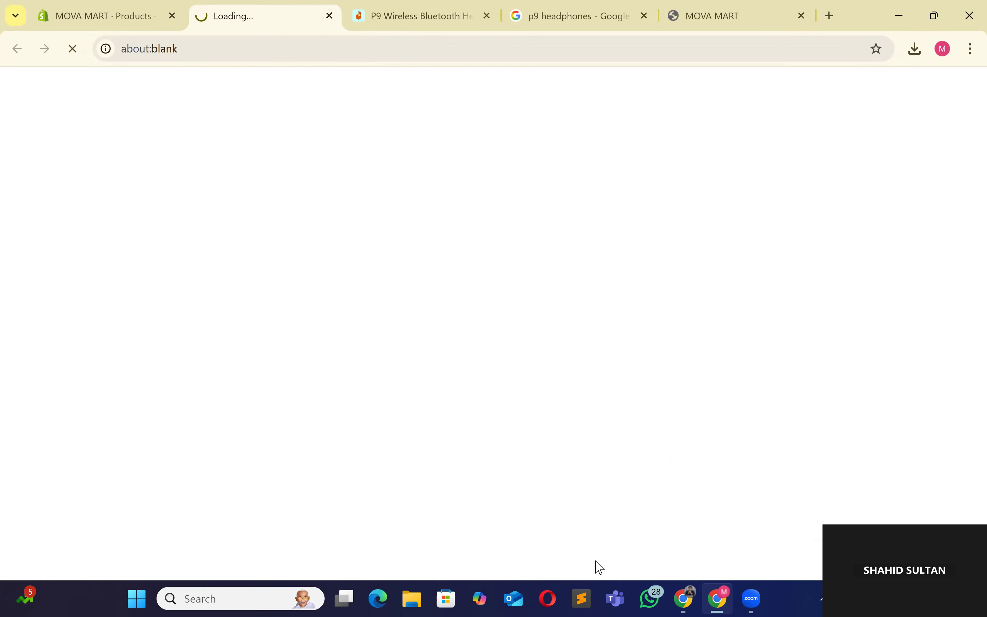
left_click(752, 583)
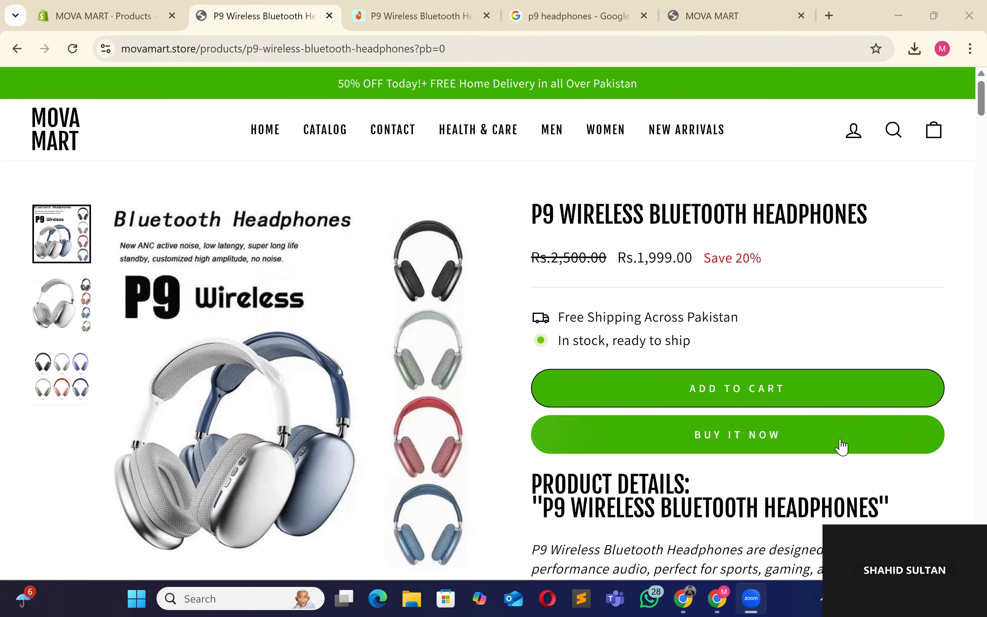
Step: Examine the storefront product page, including its pictures, pricing, shipping and stock notes, purchase options and illustrated description
scroll(842, 446, "down", 2)
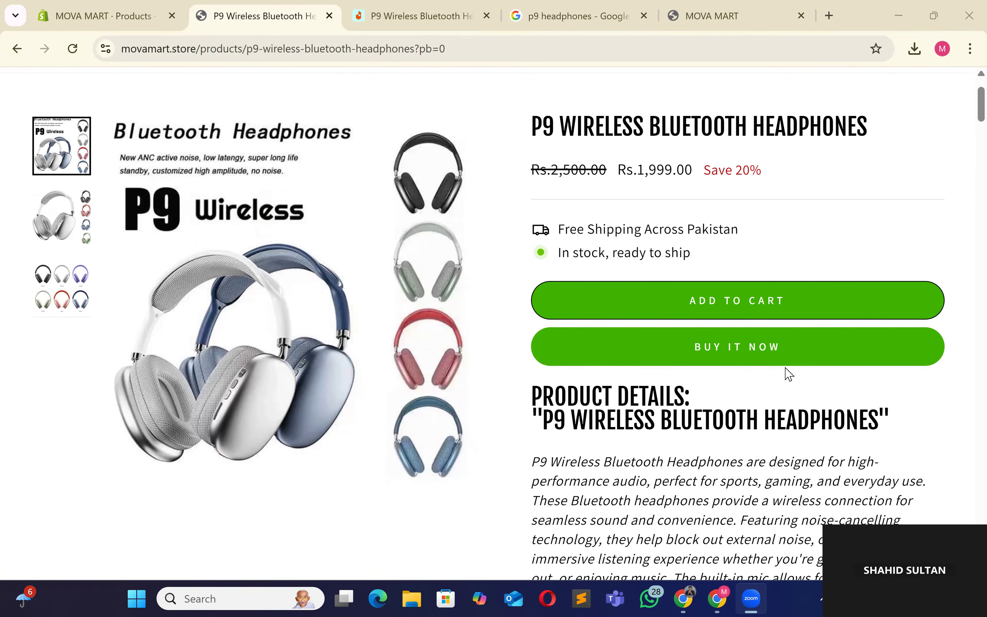
scroll(649, 442, "down", 1)
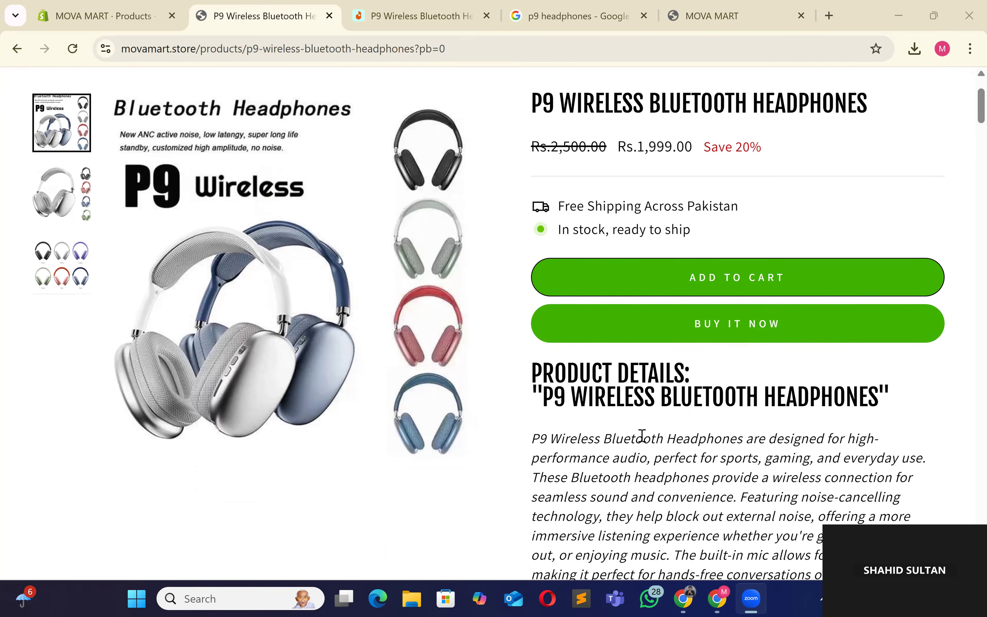
scroll(683, 490, "up", 3)
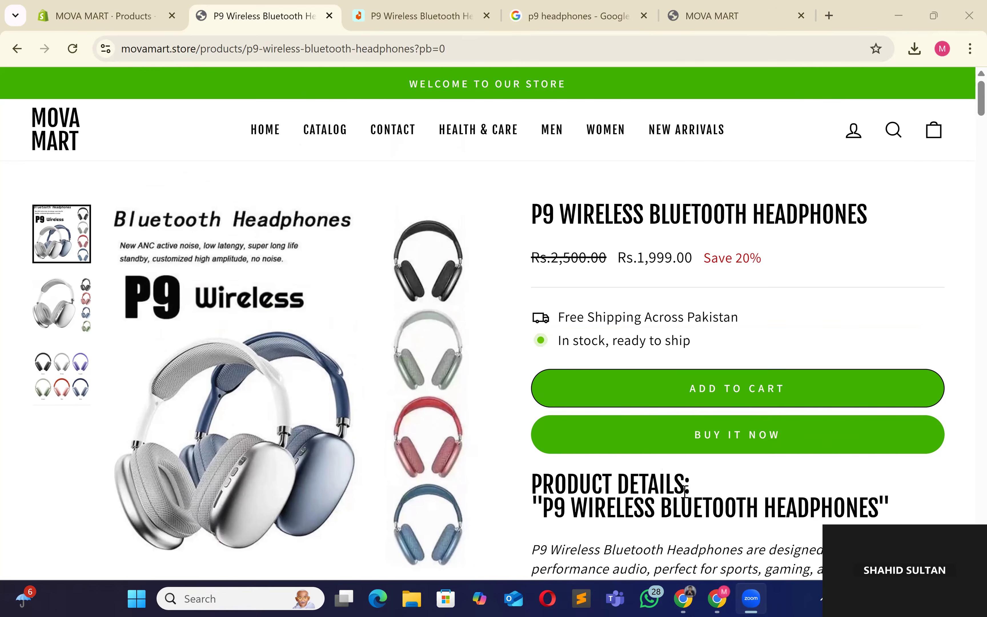
scroll(685, 492, "down", 1)
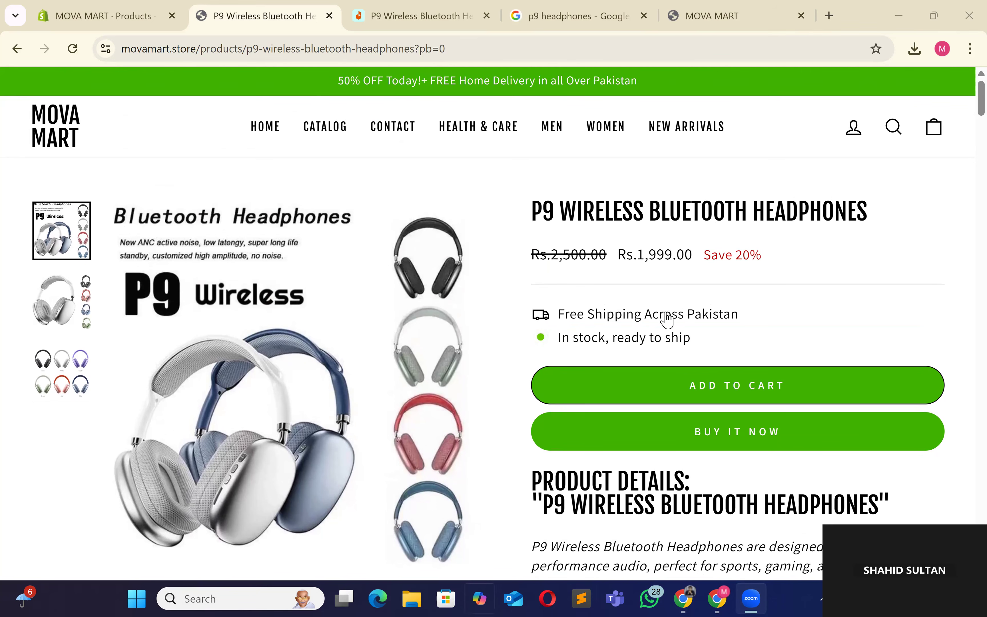
scroll(667, 316, "down", 3)
scroll(667, 316, "up", 3)
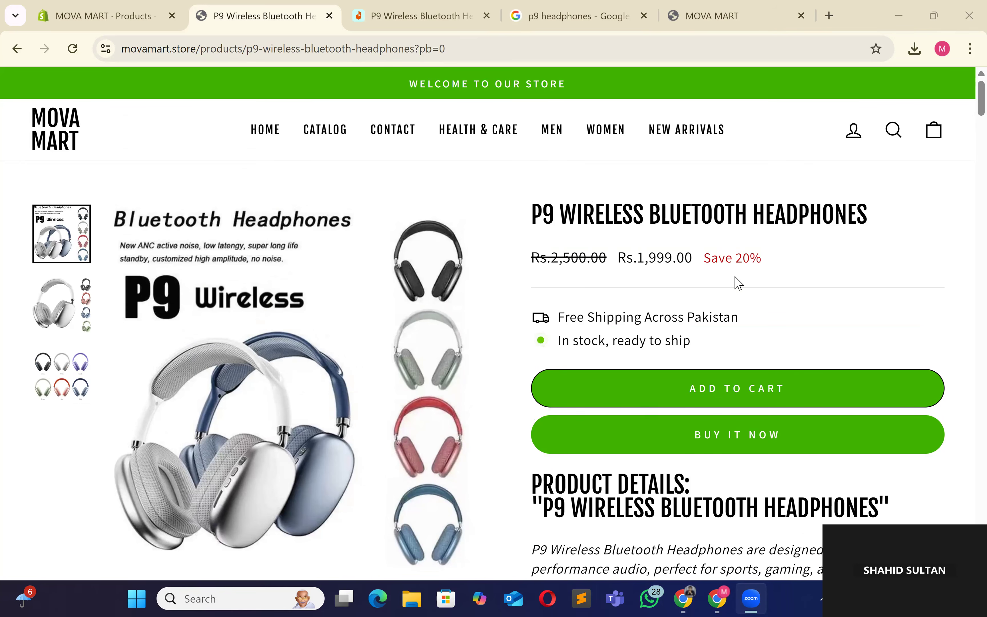
scroll(737, 282, "down", 5)
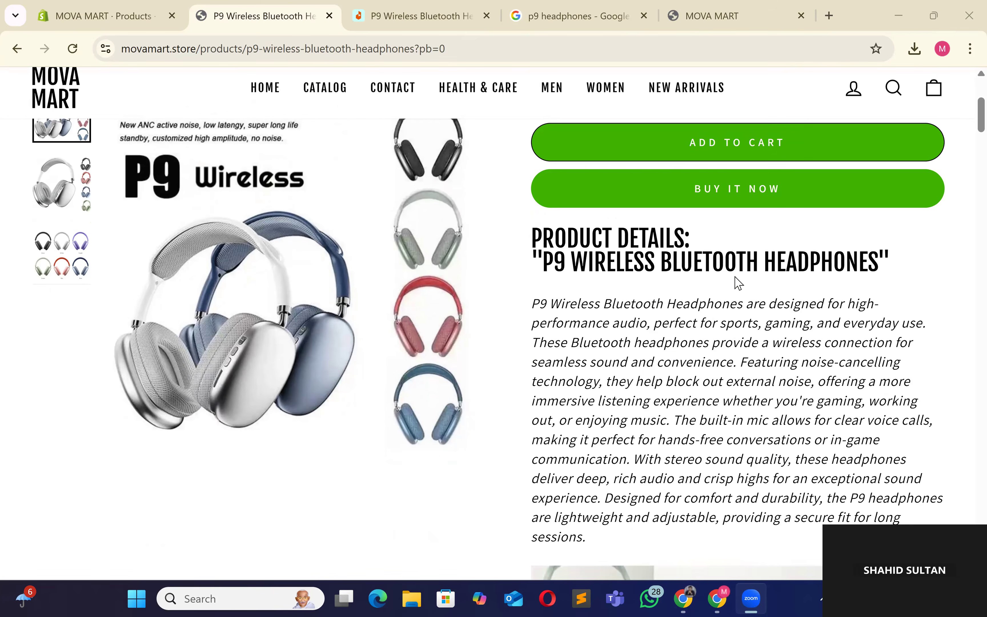
scroll(739, 282, "down", 10)
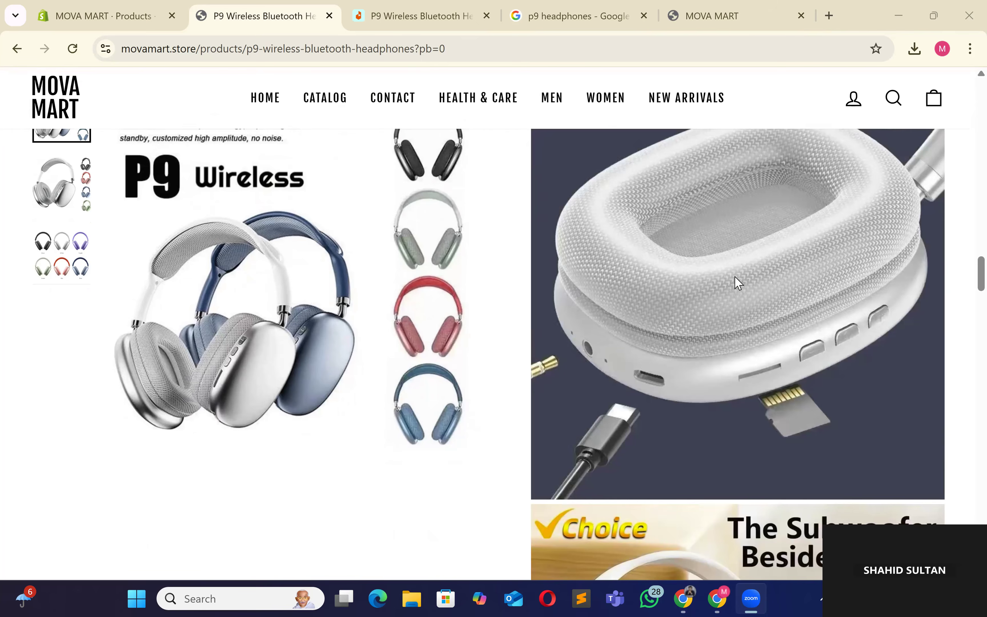
scroll(739, 282, "down", 8)
scroll(738, 283, "up", 5)
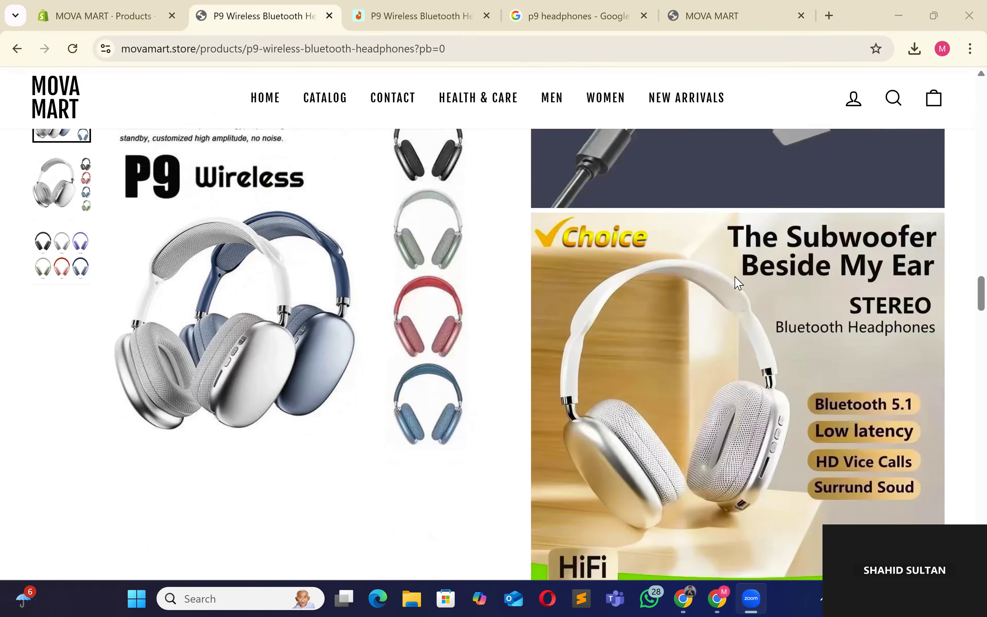
scroll(736, 280, "down", 3)
scroll(310, 143, "up", 15)
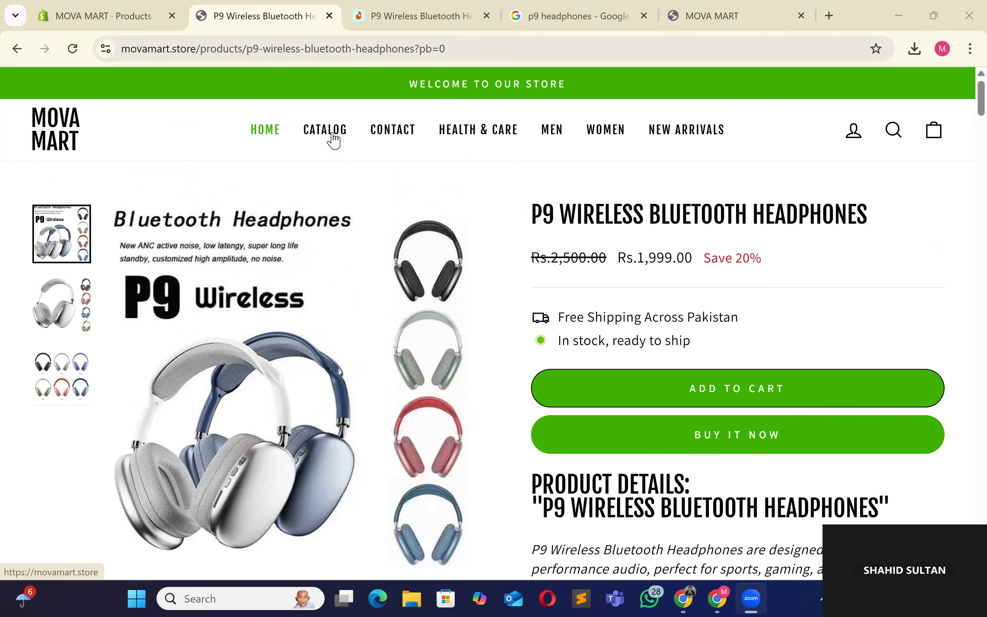
Step: Open the storefront's NEW ARRIVALS collection and check it for the P9 Wireless Bluetooth Headphones
left_click(692, 139)
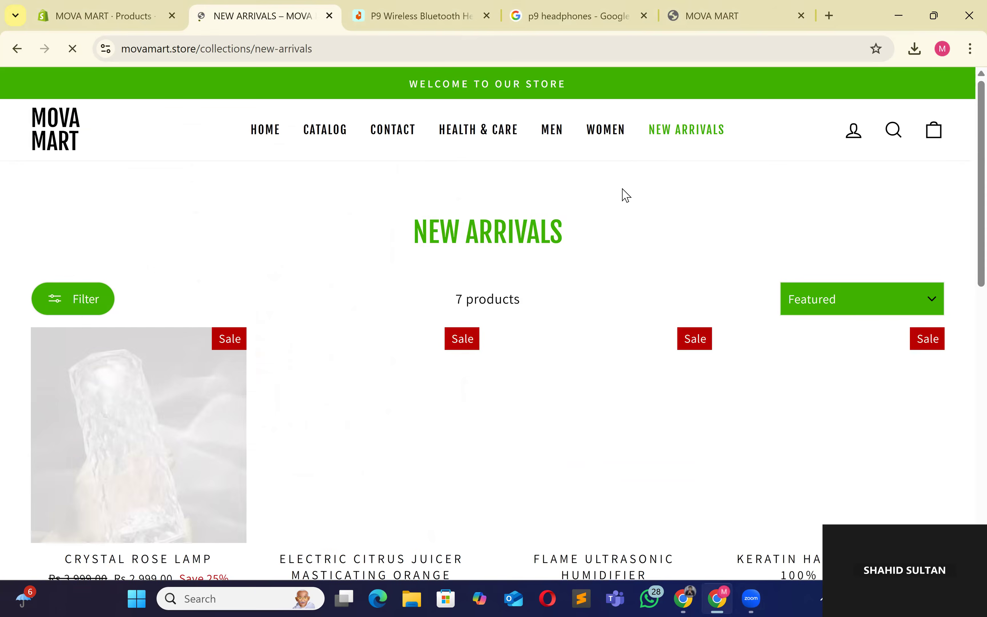
scroll(550, 309, "down", 5)
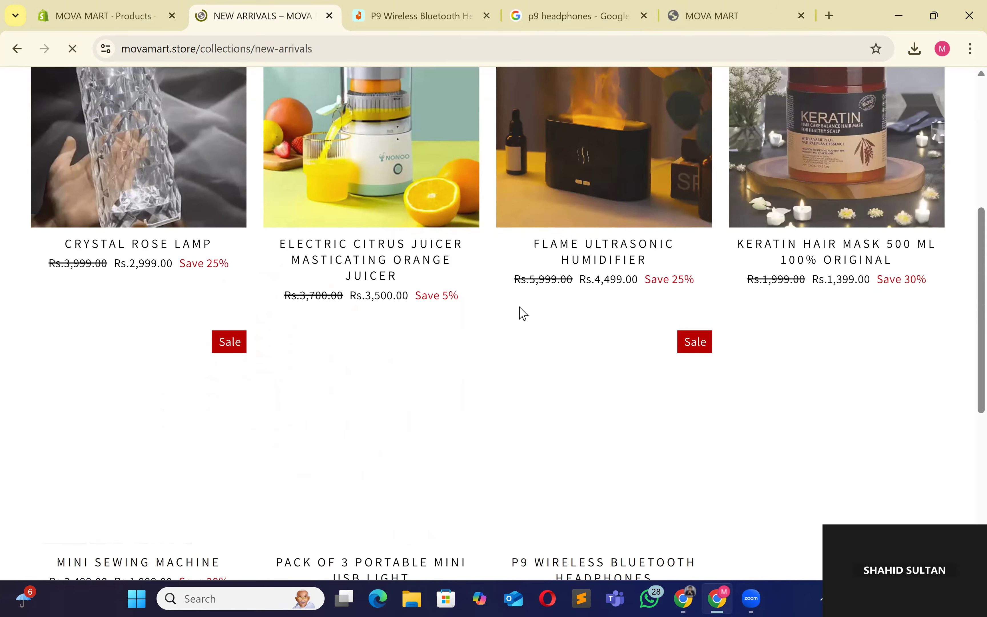
scroll(247, 143, "up", 7)
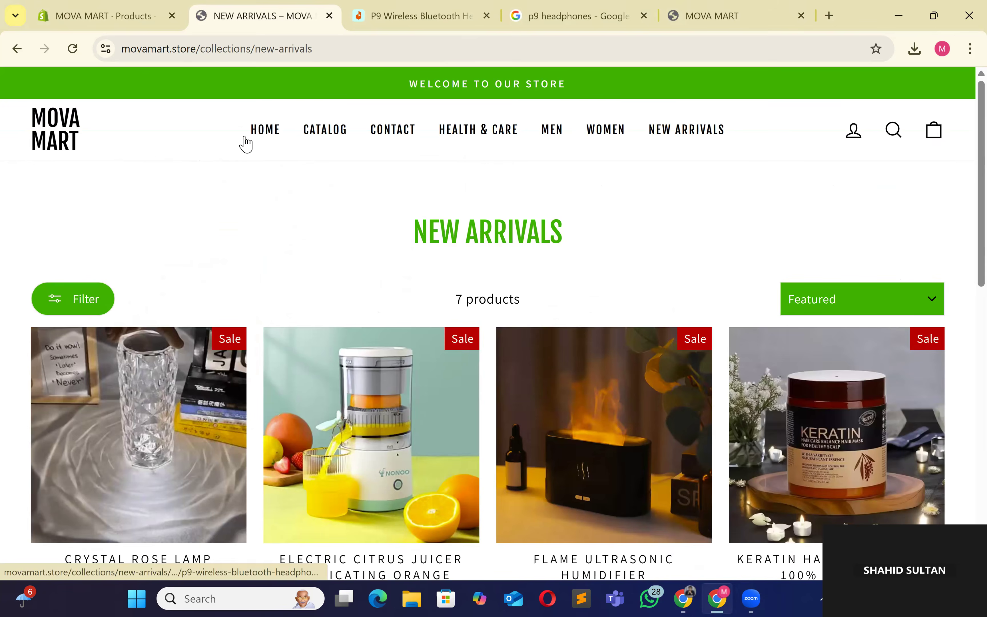
Step: Go to the storefront's home page and look through its collection, trending products, new arrivals and featured product sections
left_click(262, 134)
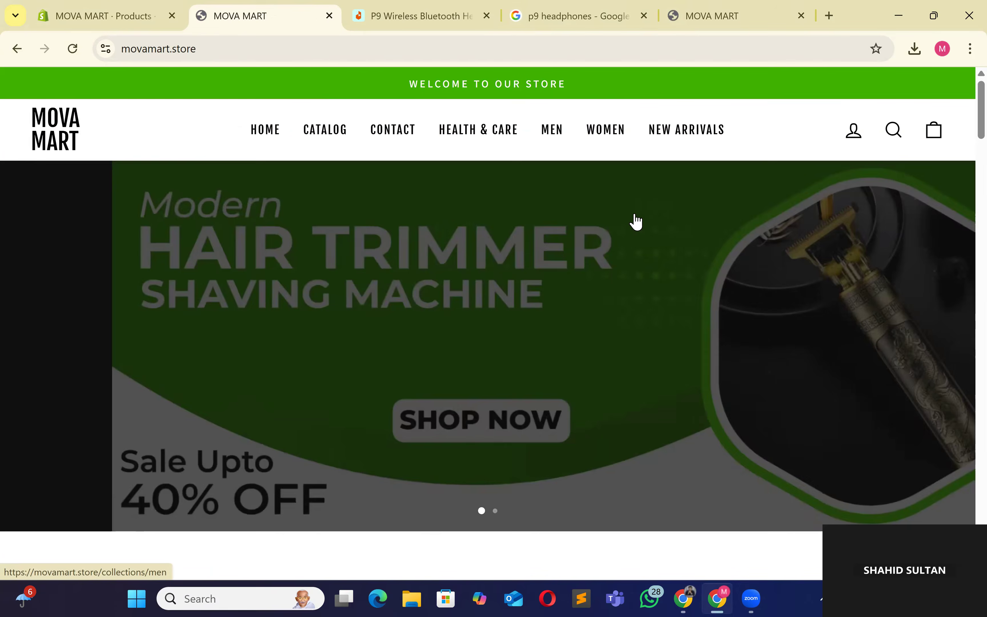
scroll(637, 223, "down", 1)
scroll(637, 223, "down", 8)
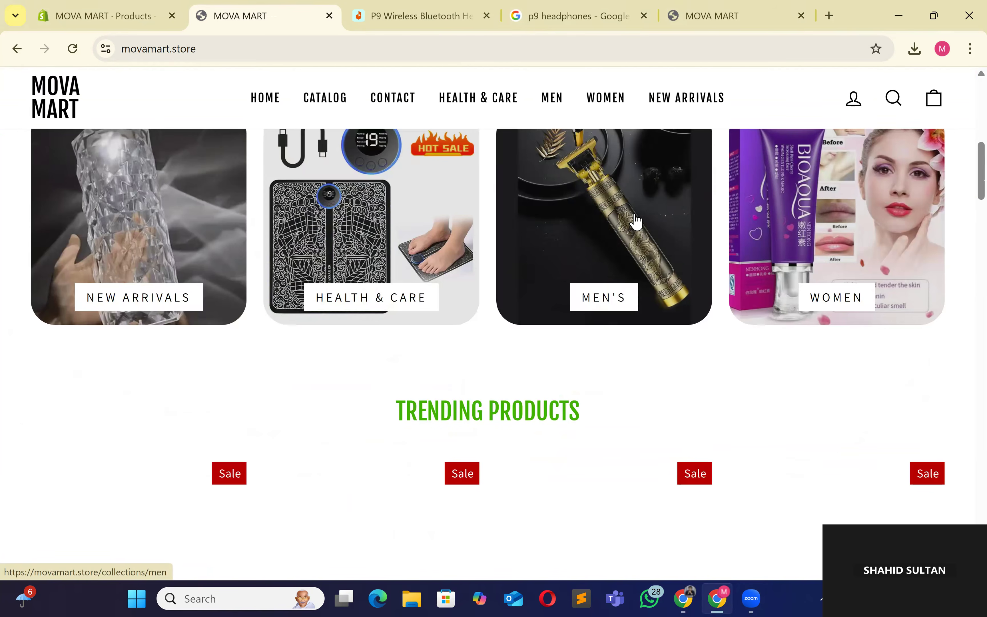
scroll(637, 220, "down", 5)
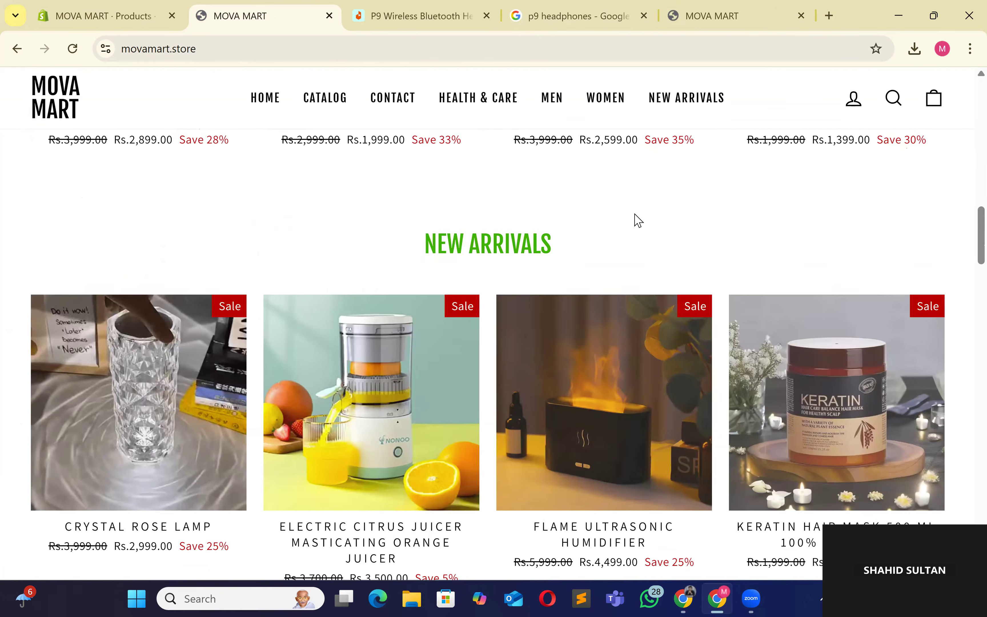
scroll(637, 221, "down", 10)
scroll(637, 220, "up", 20)
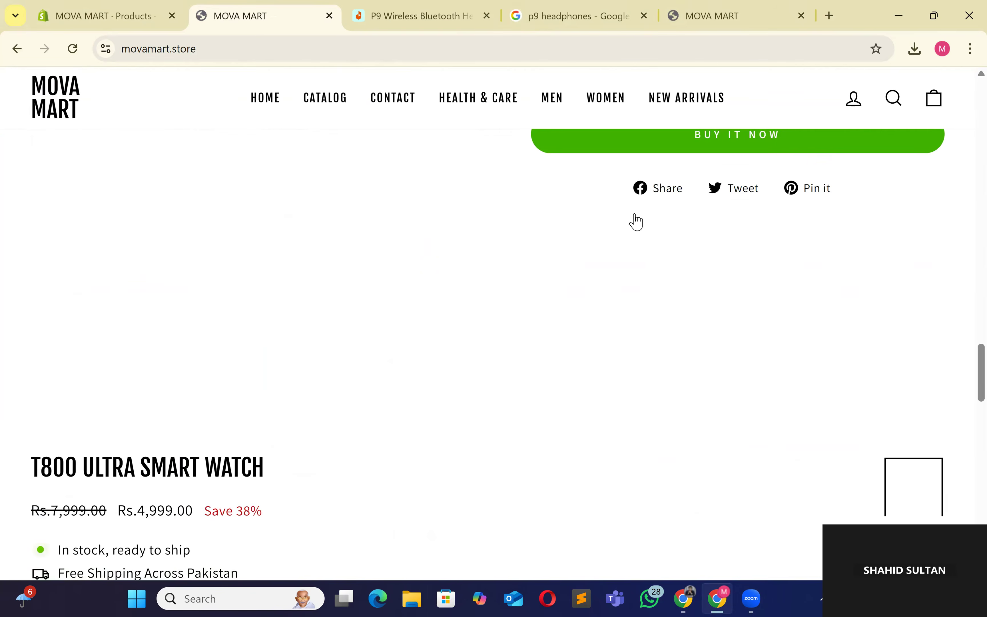